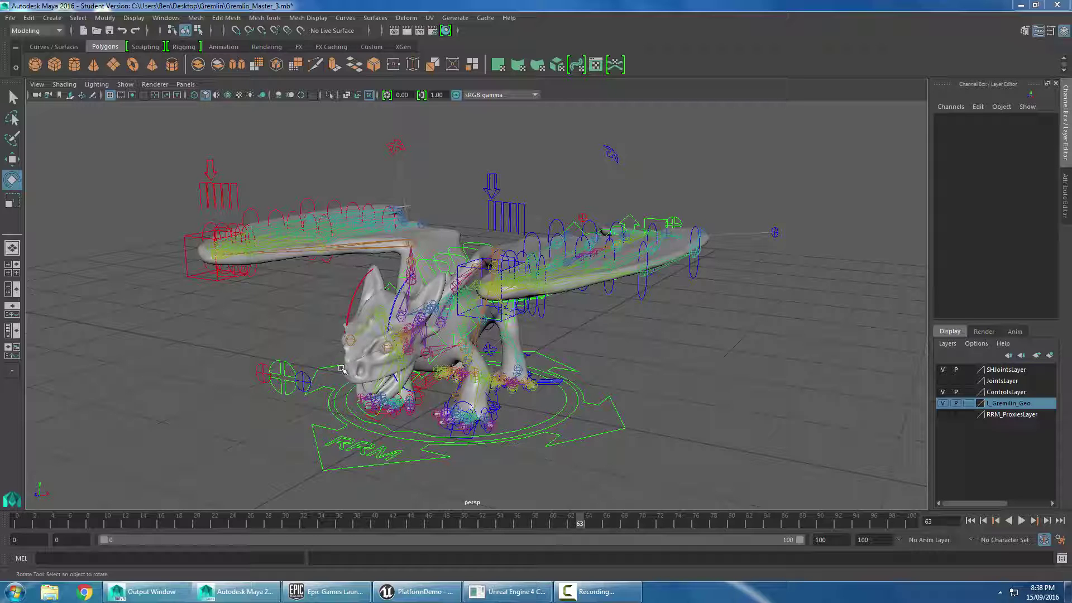
Try a Spread 1 value of 1.7 on the finger controls of both wing hands, and undo it
alt+drag(254, 339, 348, 272)
alt+drag(337, 314, 299, 192)
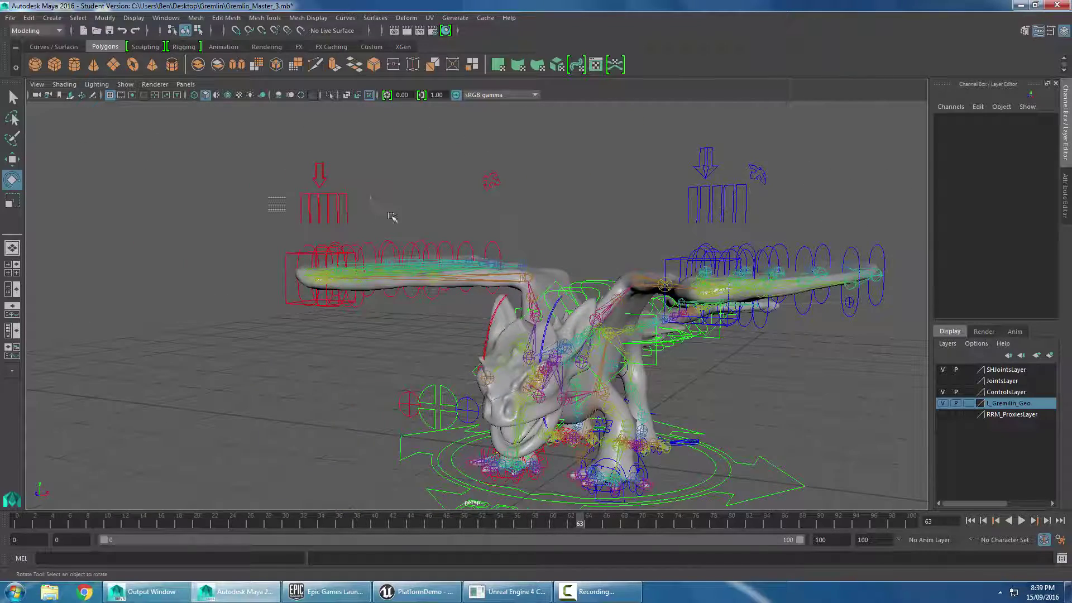
click(348, 232)
alt+drag(421, 232, 380, 240)
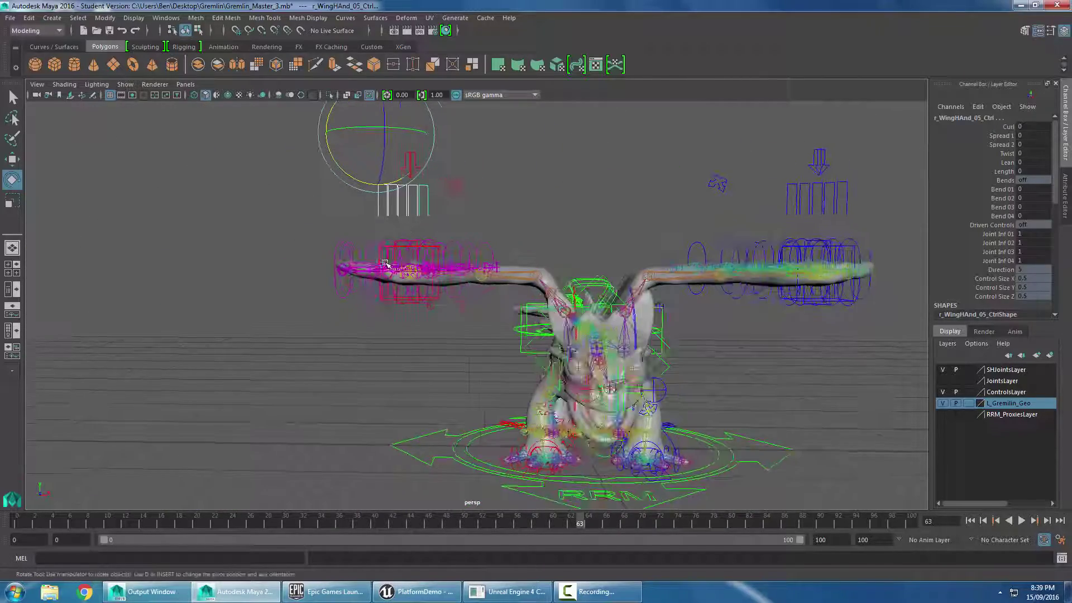
click(348, 207)
drag(348, 207, 562, 251)
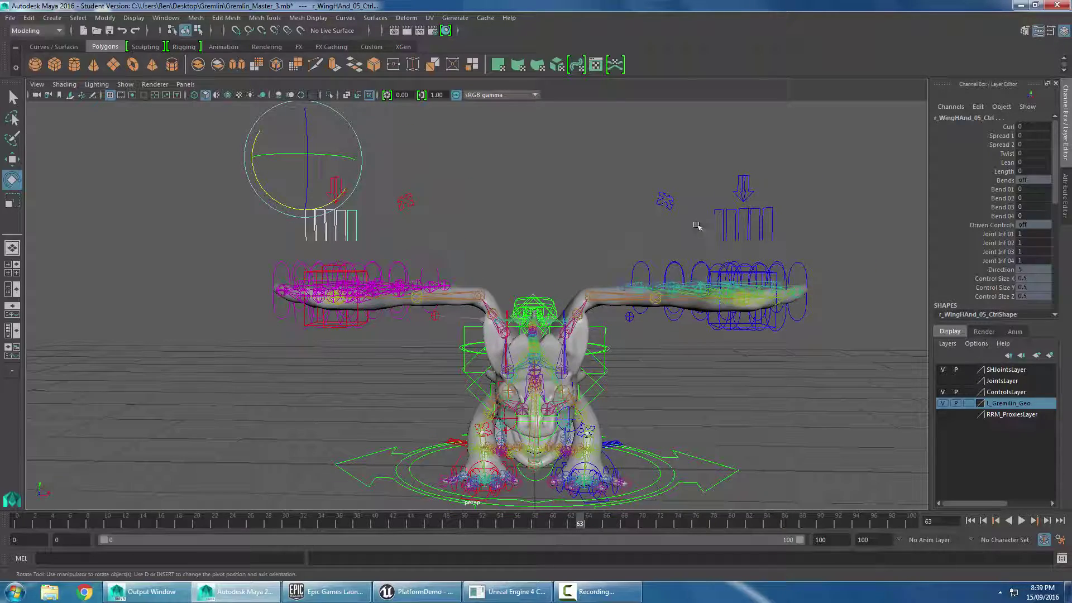
click(771, 242)
alt+drag(772, 241, 979, 217)
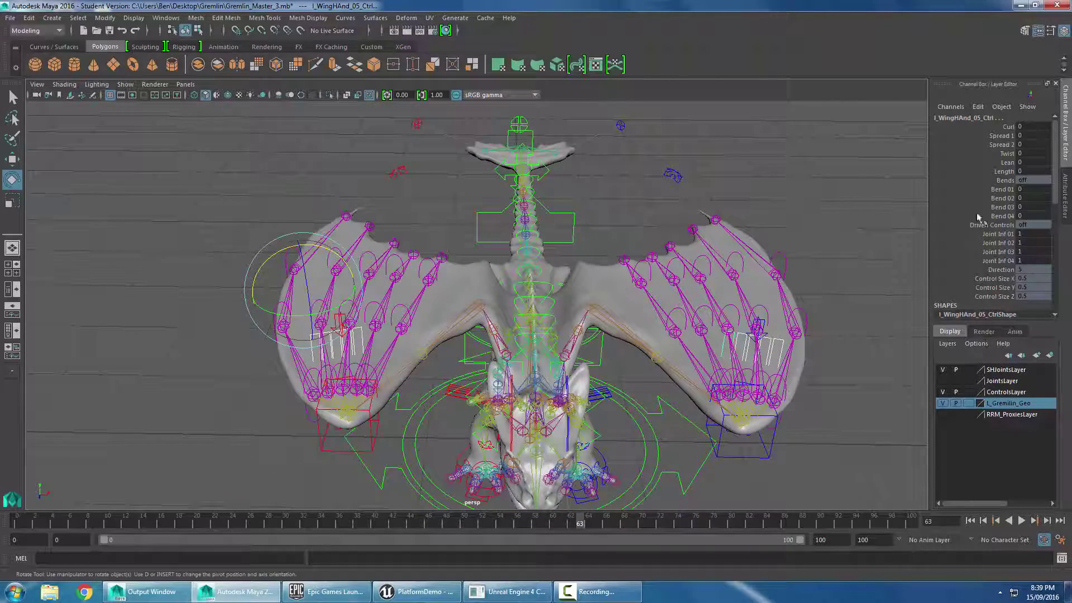
click(1004, 135)
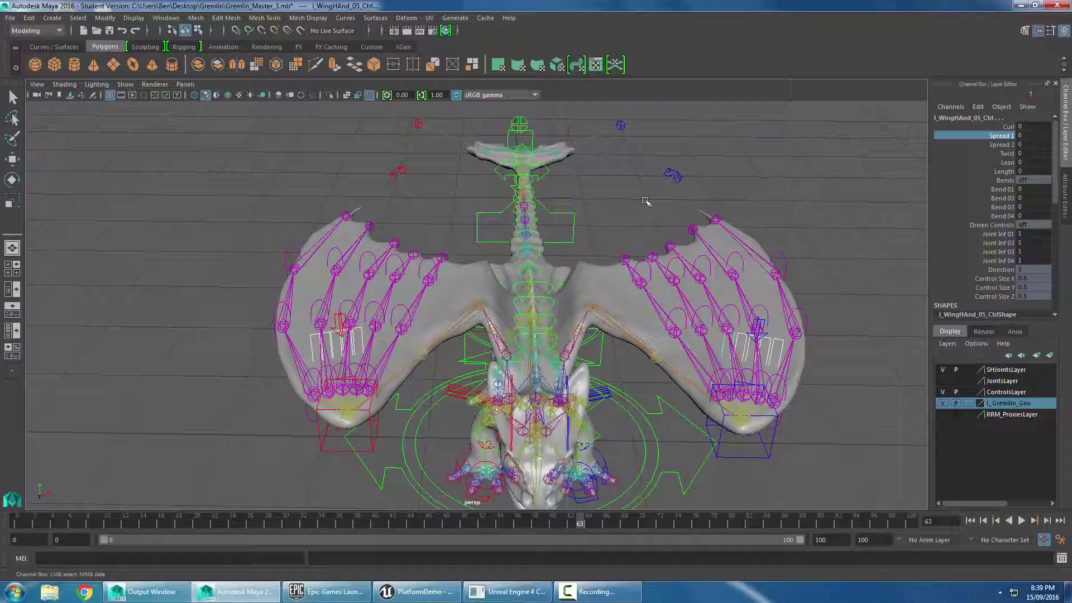
middle_drag(558, 212, 647, 205)
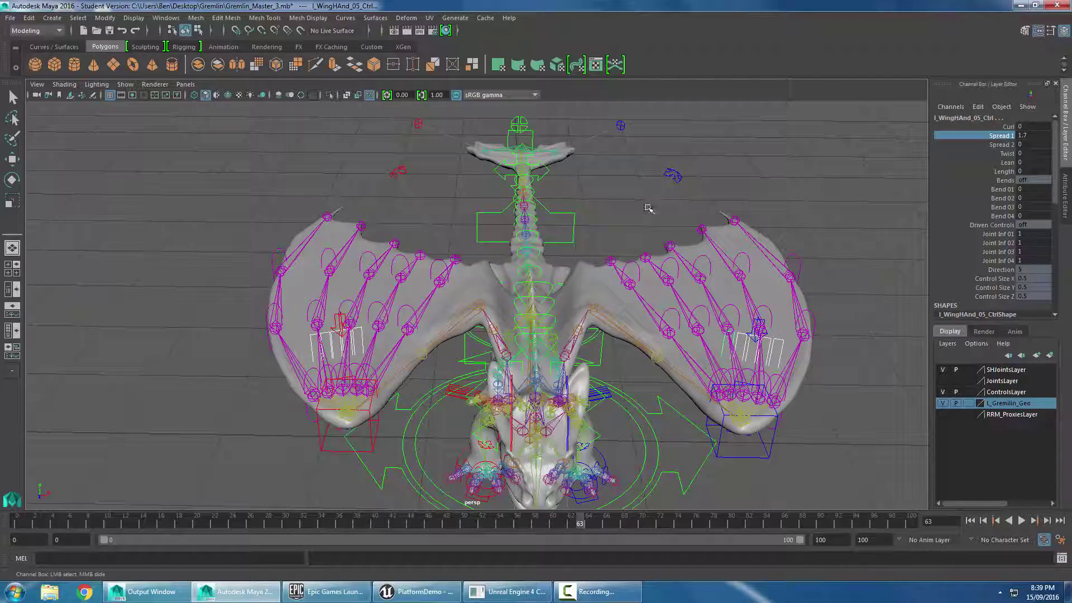
key(ctrl+z)
click(742, 179)
Try lowering the tail tip by moving its top IK control vertically, and undo the move
alt+drag(491, 206, 419, 233)
alt+middle_drag(155, 356, 262, 289)
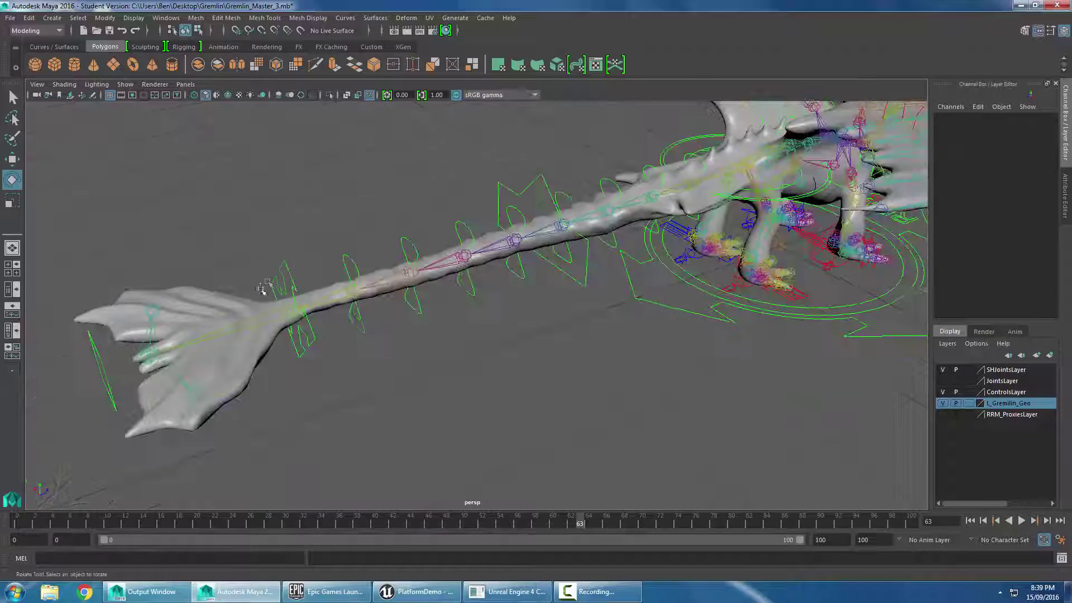
click(282, 270)
key(w)
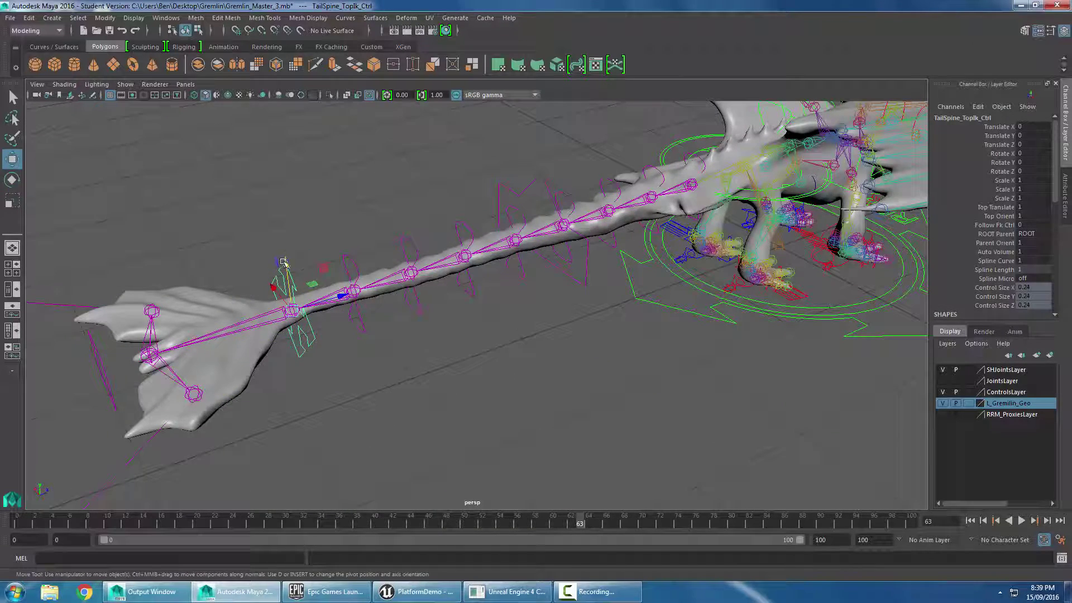
drag(284, 263, 291, 288)
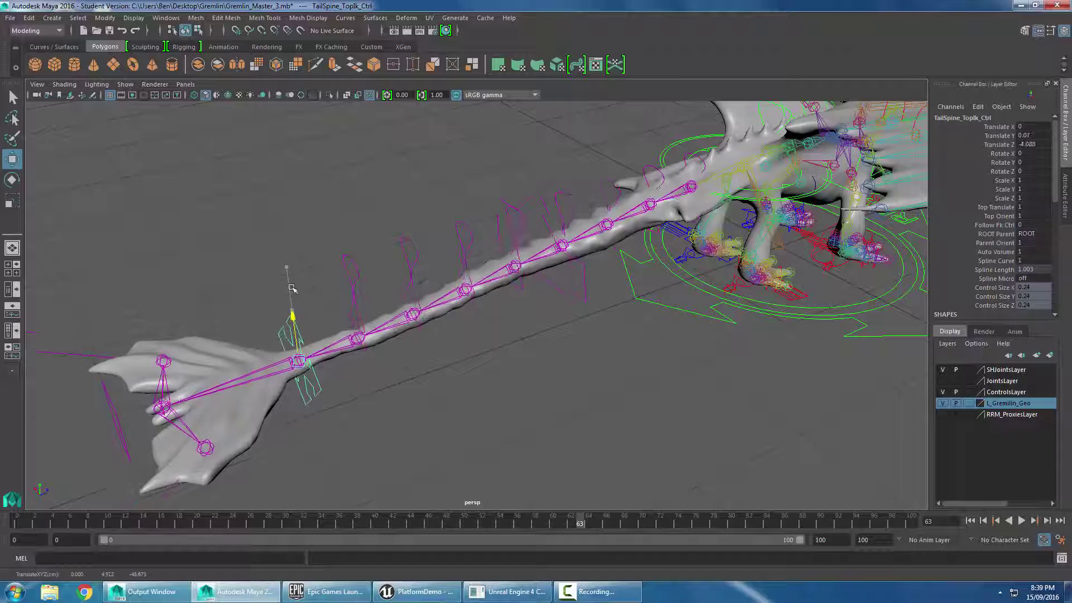
key(ctrl+z)
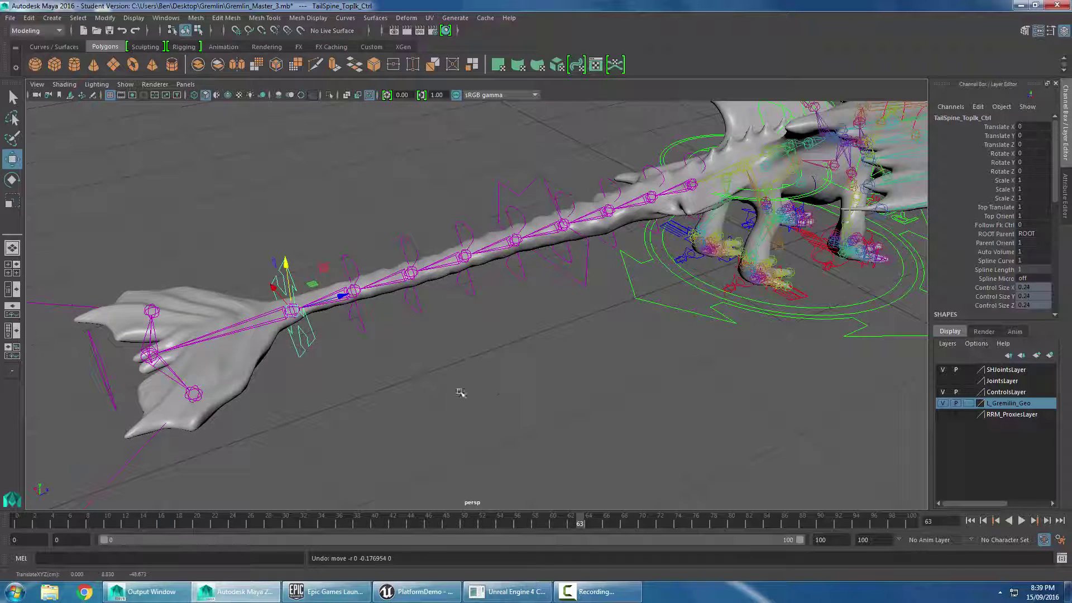
Try rotating the tail tip's top IK control, and undo the rotation
key(e)
mouse_move(300, 293)
mouse_down()
mouse_move(317, 325)
mouse_move(301, 260)
mouse_move(309, 280)
mouse_up()
key(ctrl+z)
alt+drag(737, 390, 550, 351)
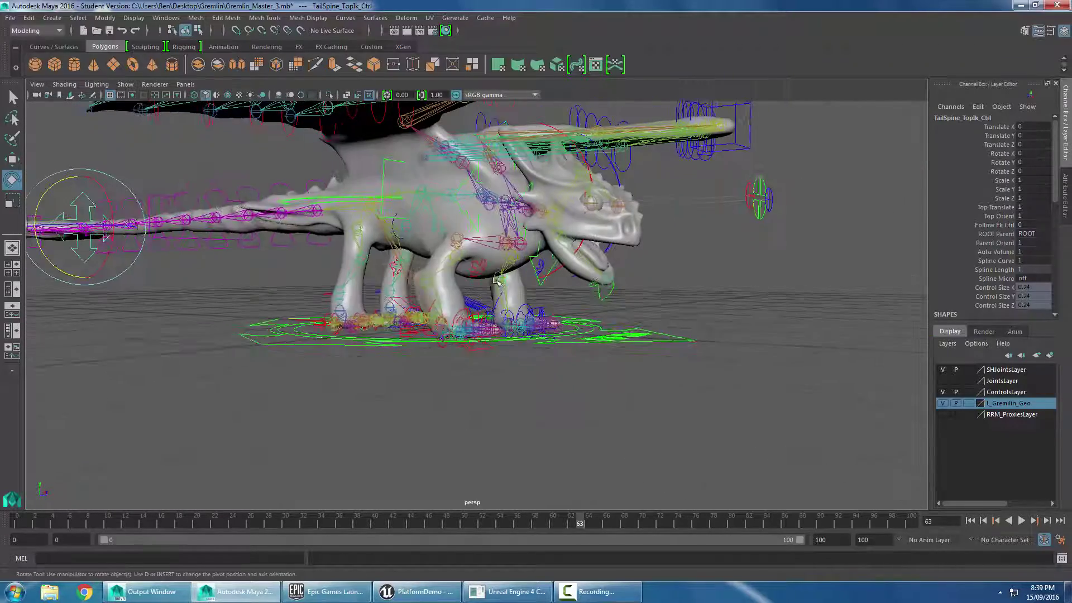
click(517, 209)
alt+right_drag(516, 209, 556, 236)
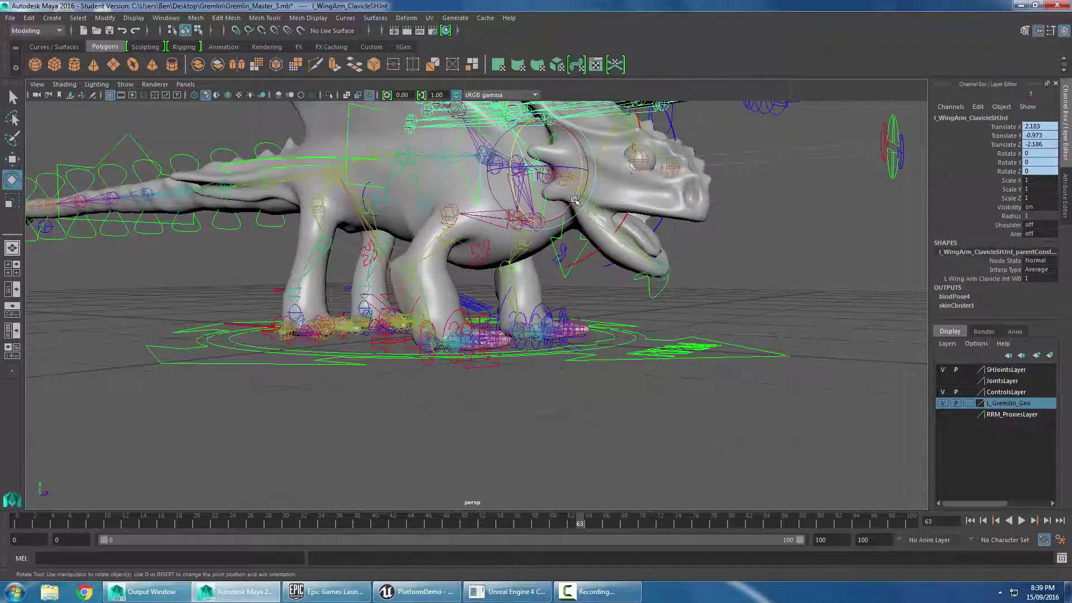
drag(583, 197, 655, 215)
key(ctrl+z)
click(656, 215)
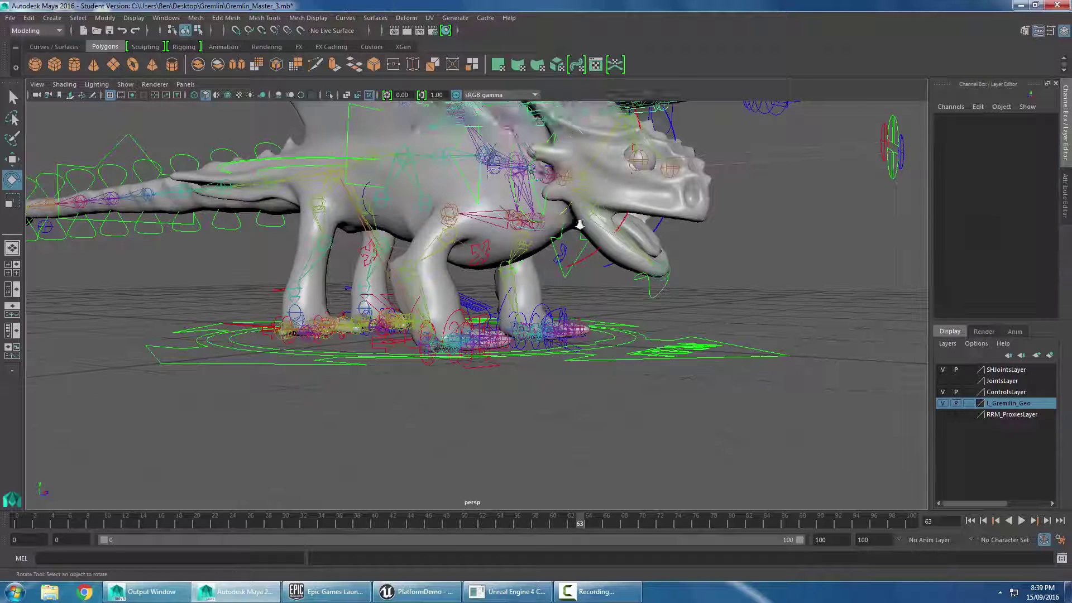
Try rotating the head with the neck's top IK control, and undo the rotation
scroll(554, 184, up, 2)
click(553, 184)
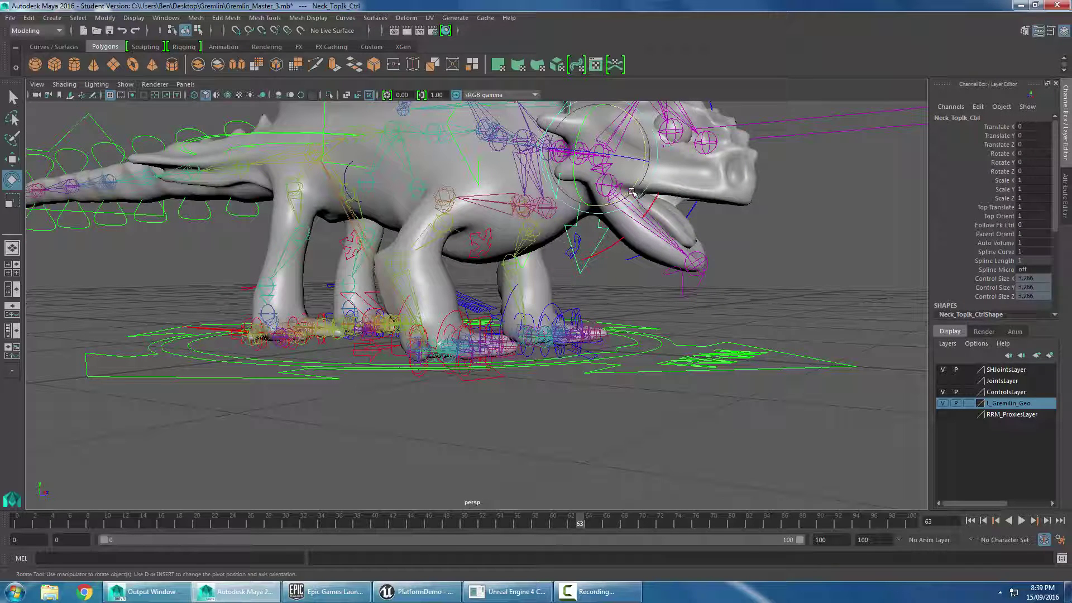
drag(644, 156, 605, 215)
key(ctrl+z)
Select the mid-spine IK control and examine the control curves around the legs and feet
alt+middle_drag(549, 289, 564, 360)
alt+drag(416, 238, 439, 243)
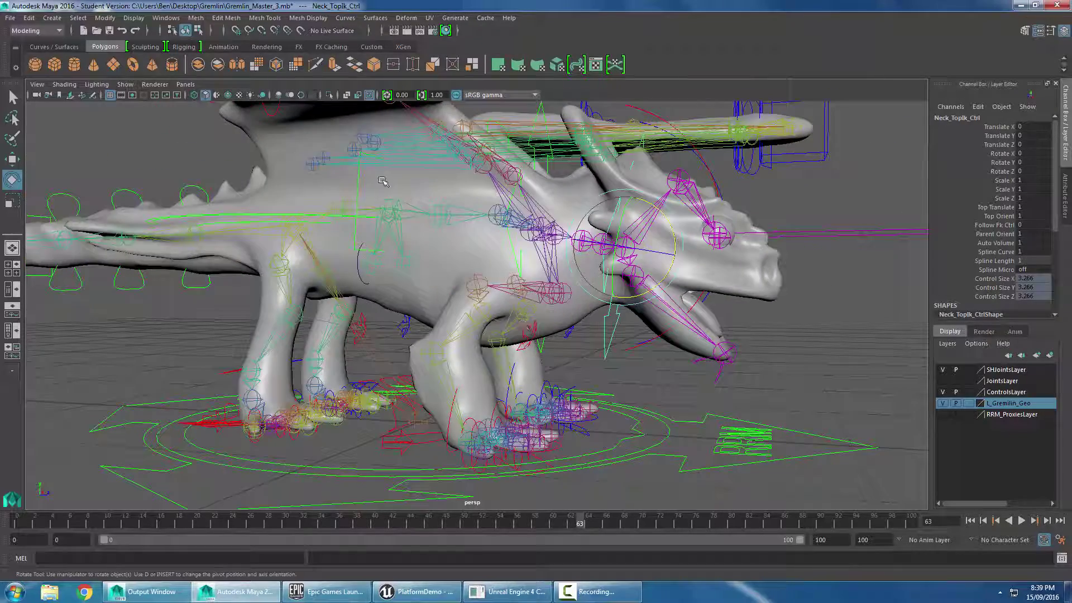
click(357, 193)
alt+middle_drag(350, 391, 438, 304)
alt+drag(438, 304, 433, 374)
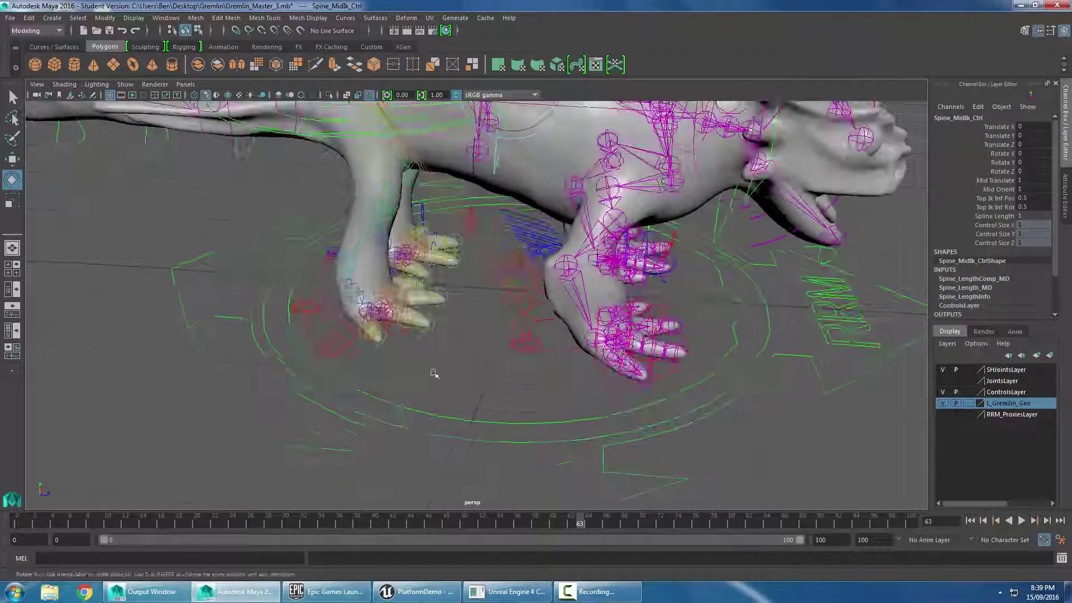
alt+right_drag(330, 383, 371, 383)
alt+middle_drag(371, 383, 408, 366)
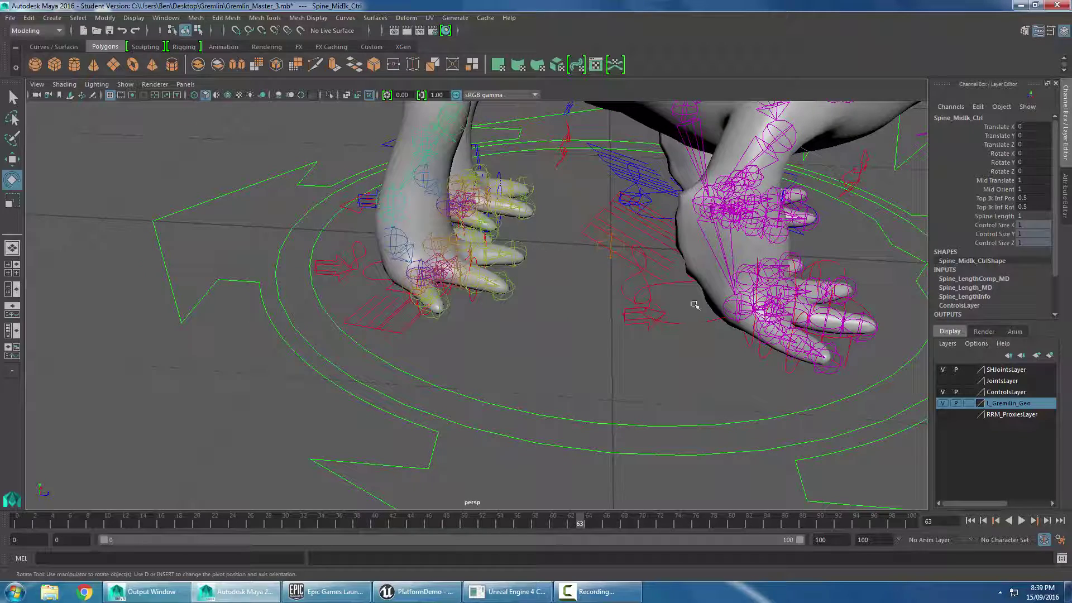
alt+drag(697, 306, 612, 350)
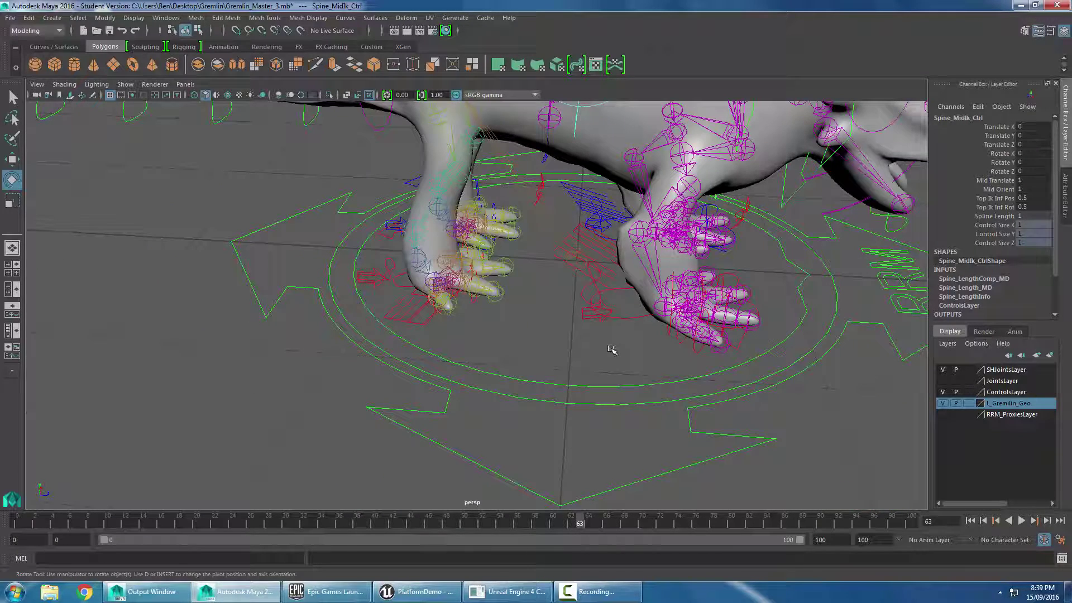
Try raising the right front foot about 1.38 units with its foot IK control, and undo the move
click(619, 313)
click(625, 317)
key(w)
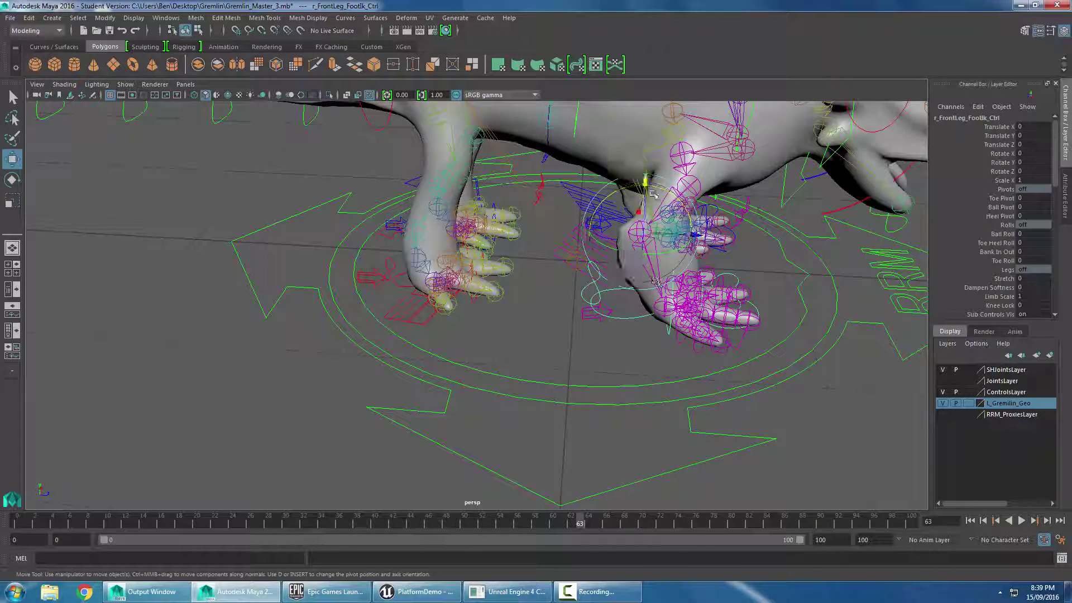
drag(648, 185, 650, 151)
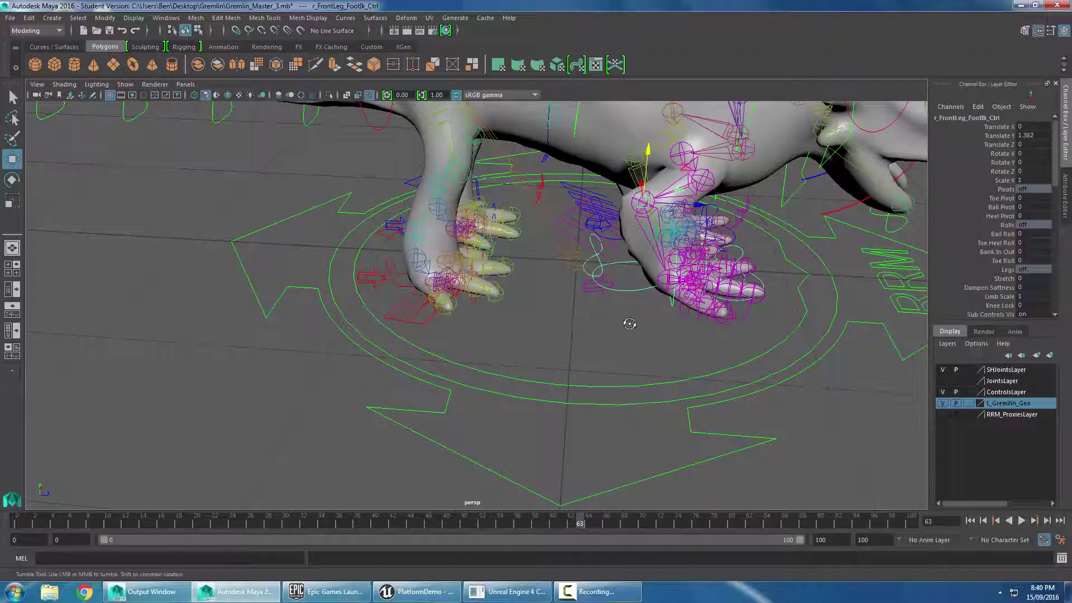
alt+drag(629, 324, 558, 349)
key(ctrl+z)
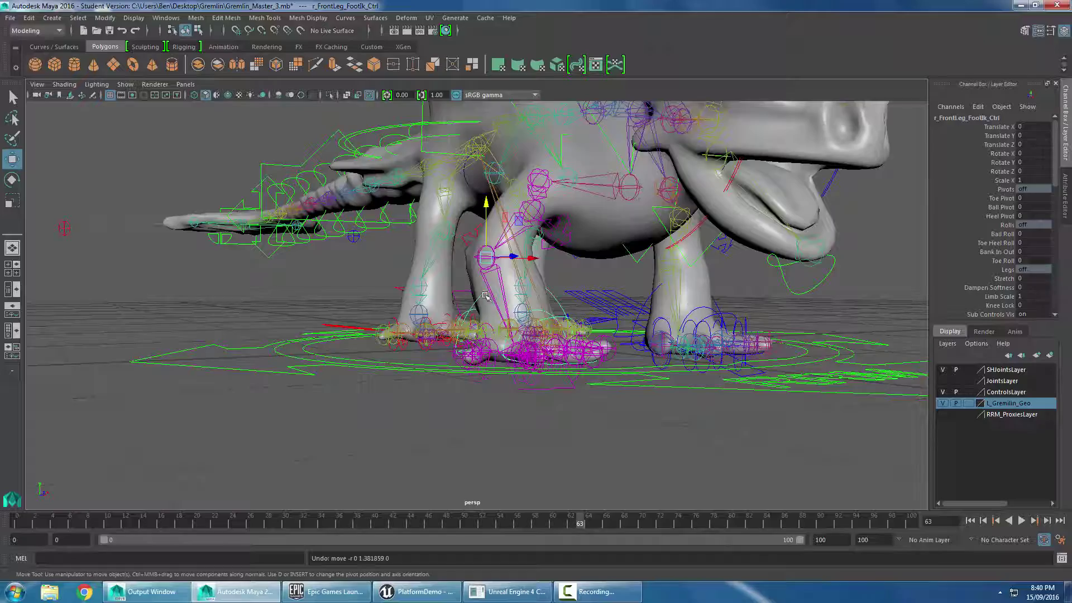
Try moving the rig from the root area at the hips, undo the changes, and clear the selection
alt+drag(517, 311, 565, 351)
click(442, 219)
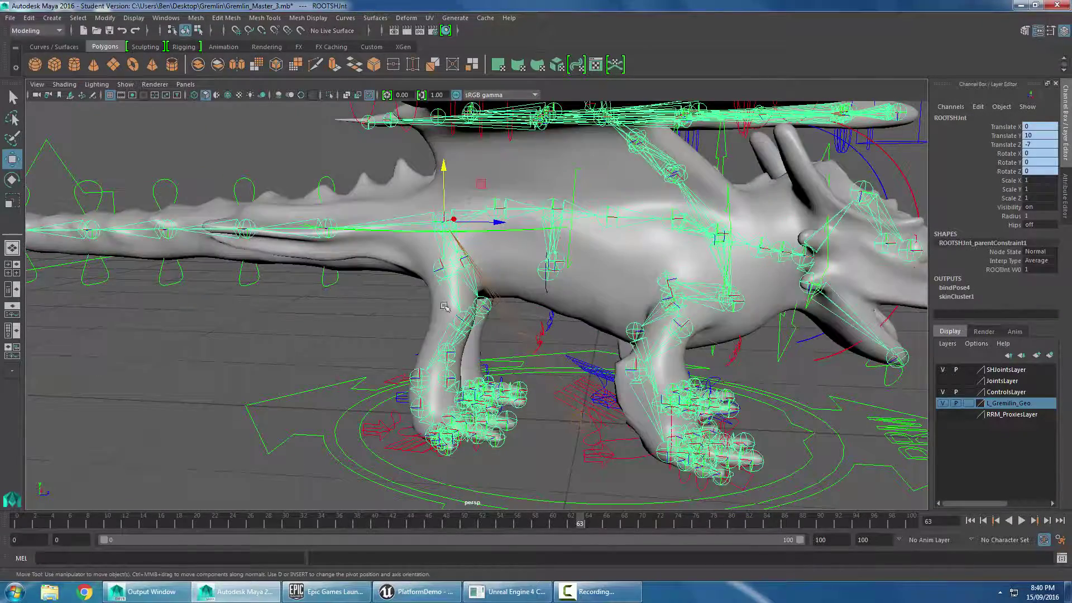
alt+drag(444, 306, 495, 223)
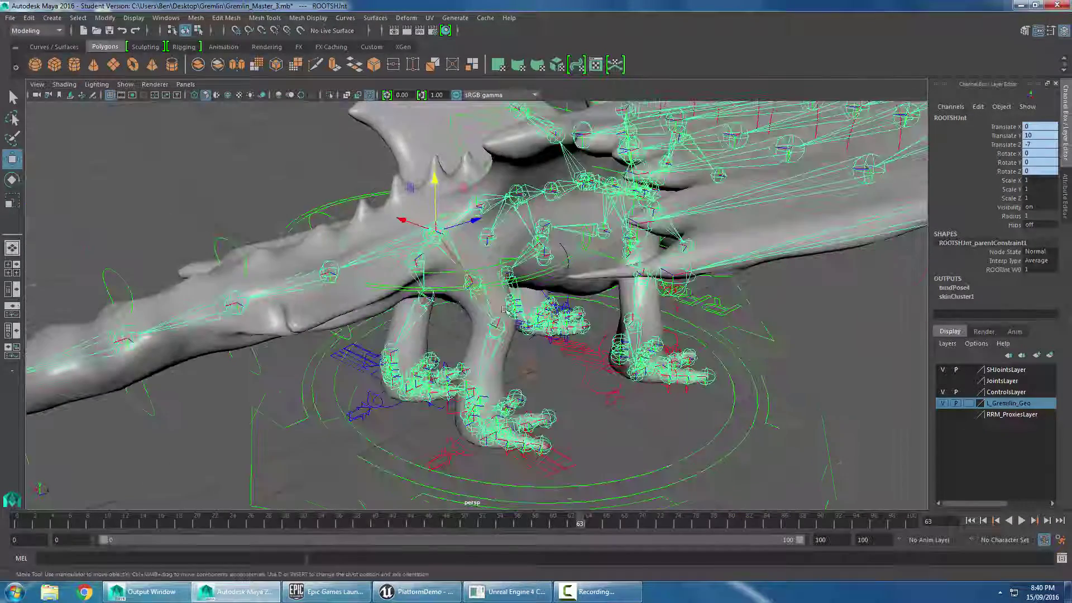
click(446, 288)
alt+drag(446, 291, 443, 221)
alt+drag(796, 407, 746, 425)
drag(464, 223, 493, 373)
key(ctrl+z)
key(ctrl+z)
alt+right_drag(493, 373, 466, 366)
click(199, 306)
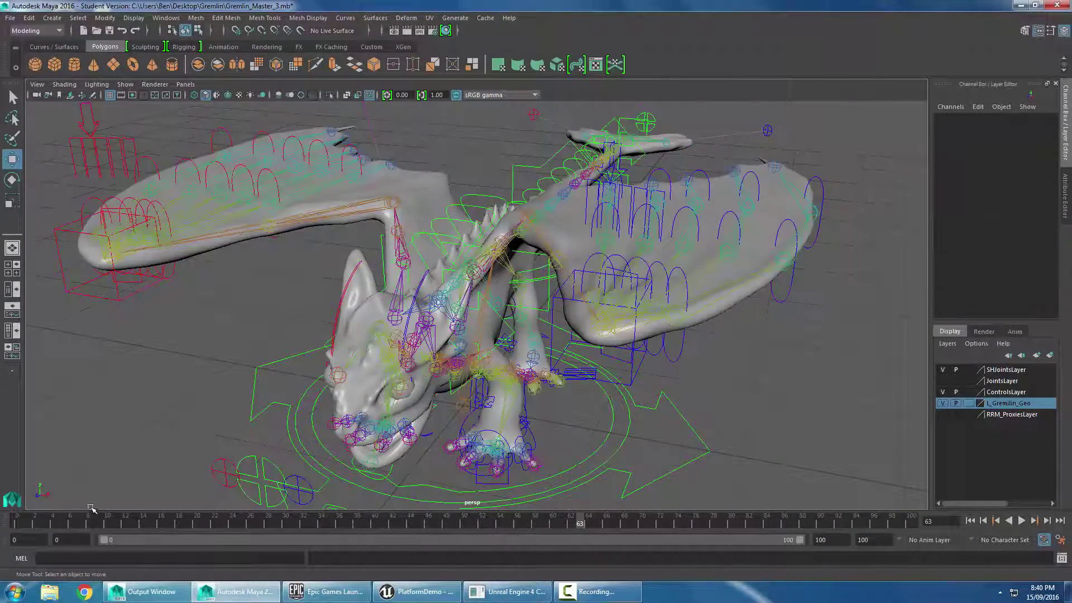
Set the start of both the animation and the playback range to frame 10
scroll(337, 414, down, 3)
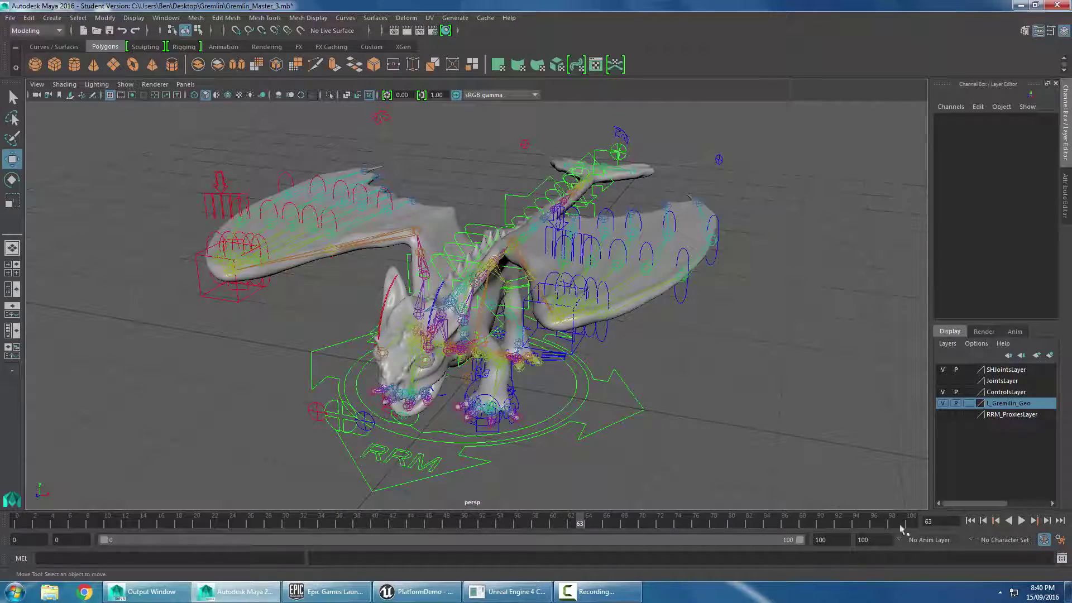
alt+drag(372, 422, 559, 402)
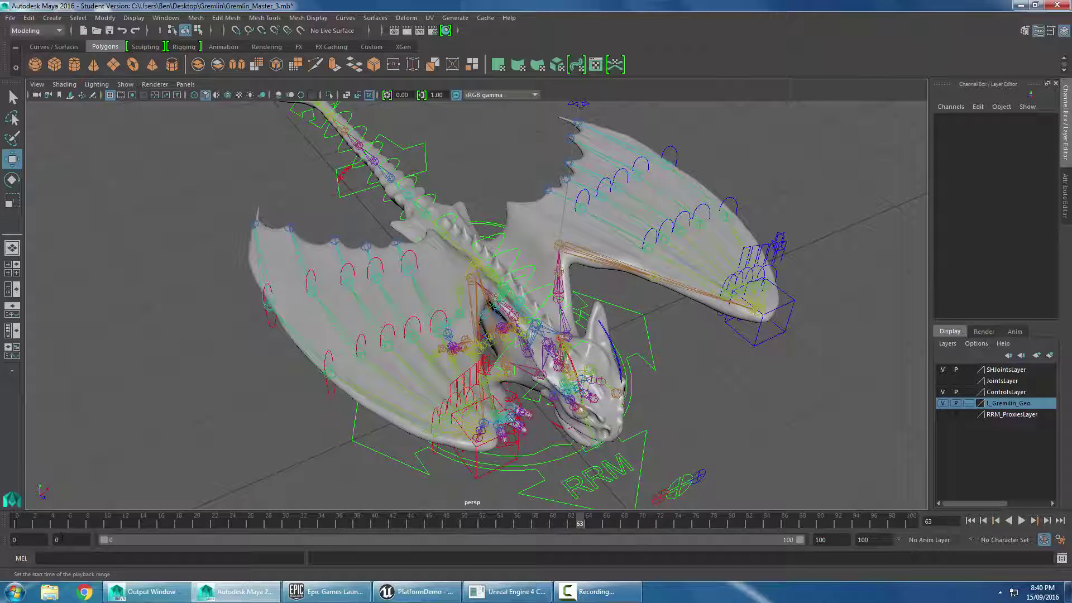
drag(35, 540, 8, 540)
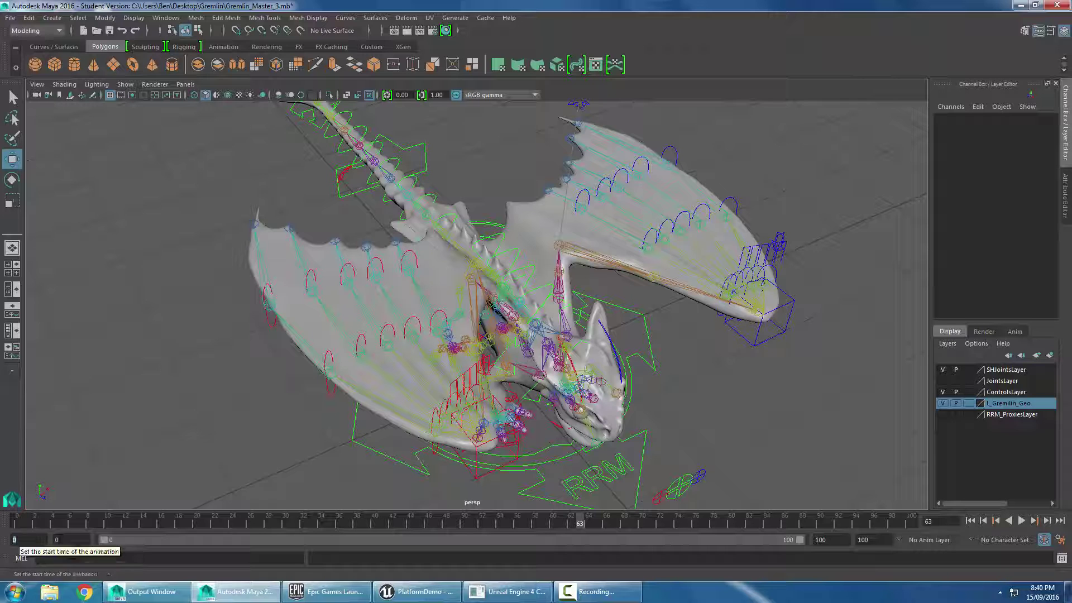
key(Return)
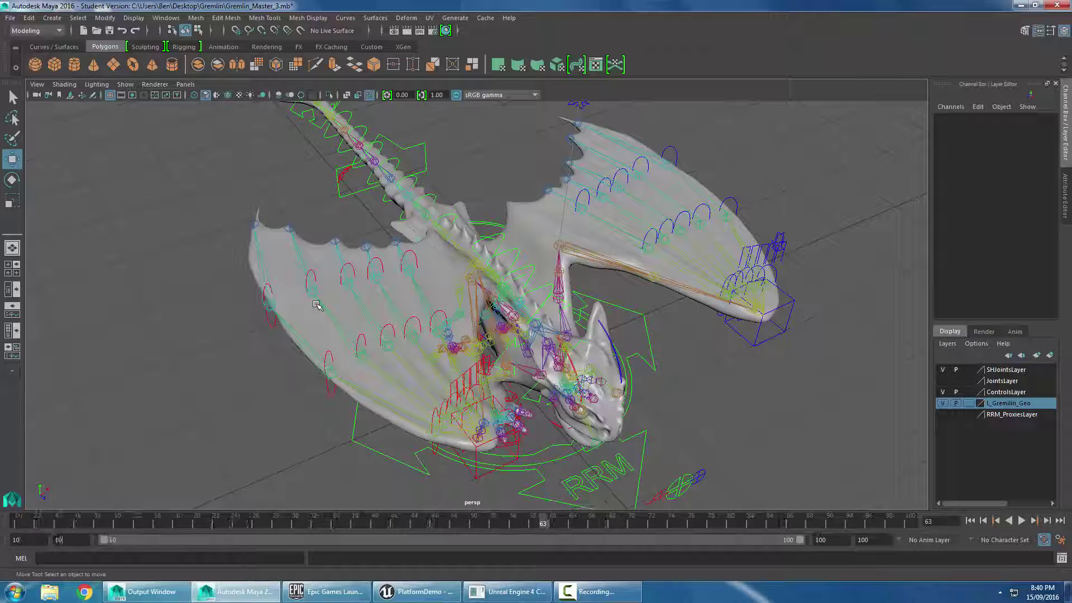
Set the animation end to frame 250 and extend the playback range to that frame
click(880, 537)
text(250)
key(Return)
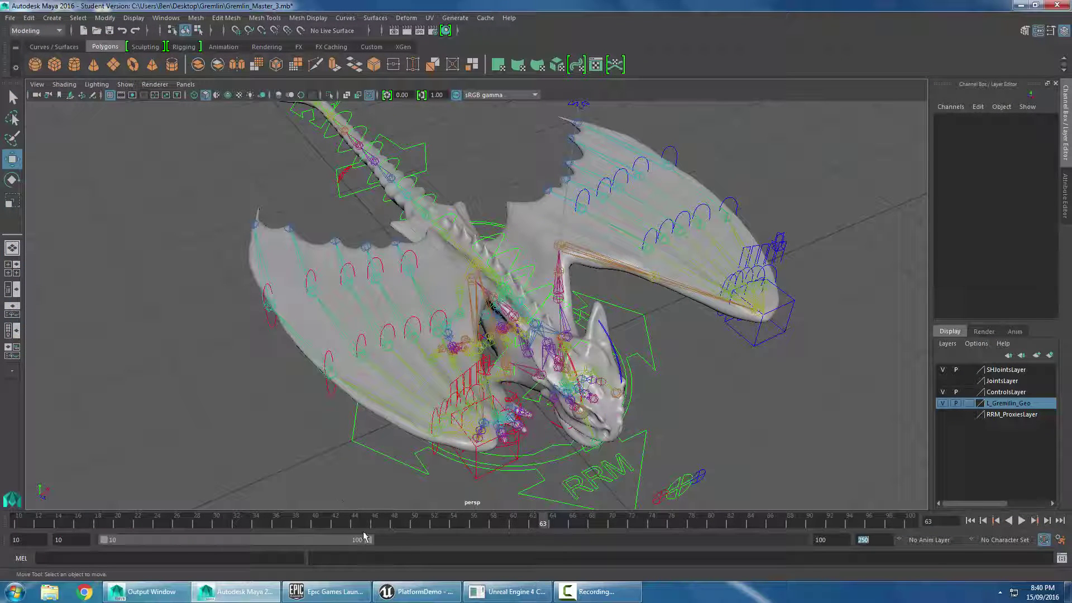
drag(212, 537, 169, 533)
drag(367, 541, 823, 553)
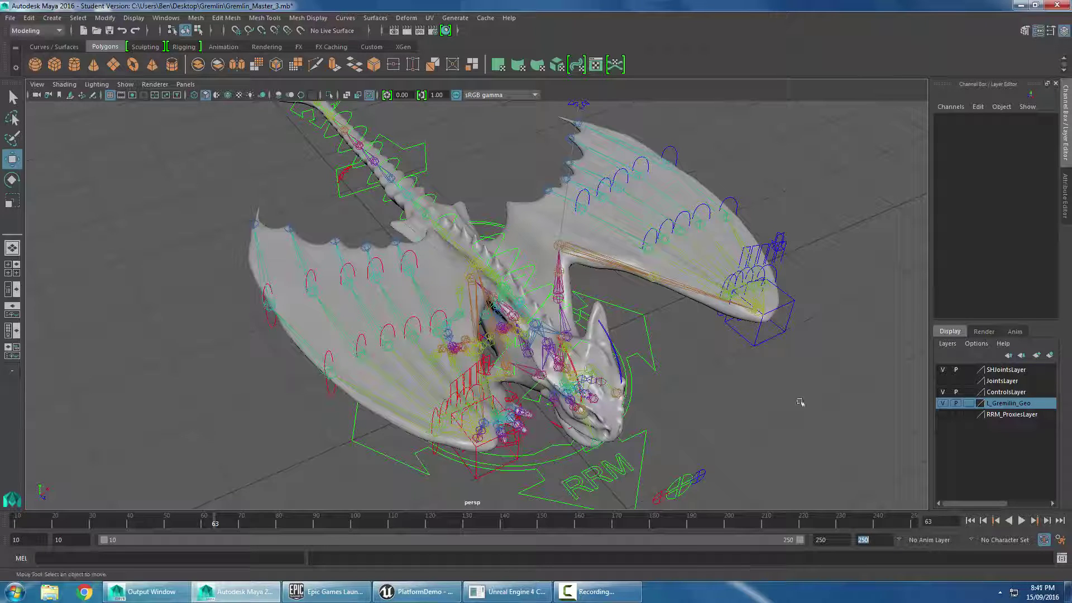
Go to frame 10 and select the top IK control at the tail tip
drag(47, 528, 17, 527)
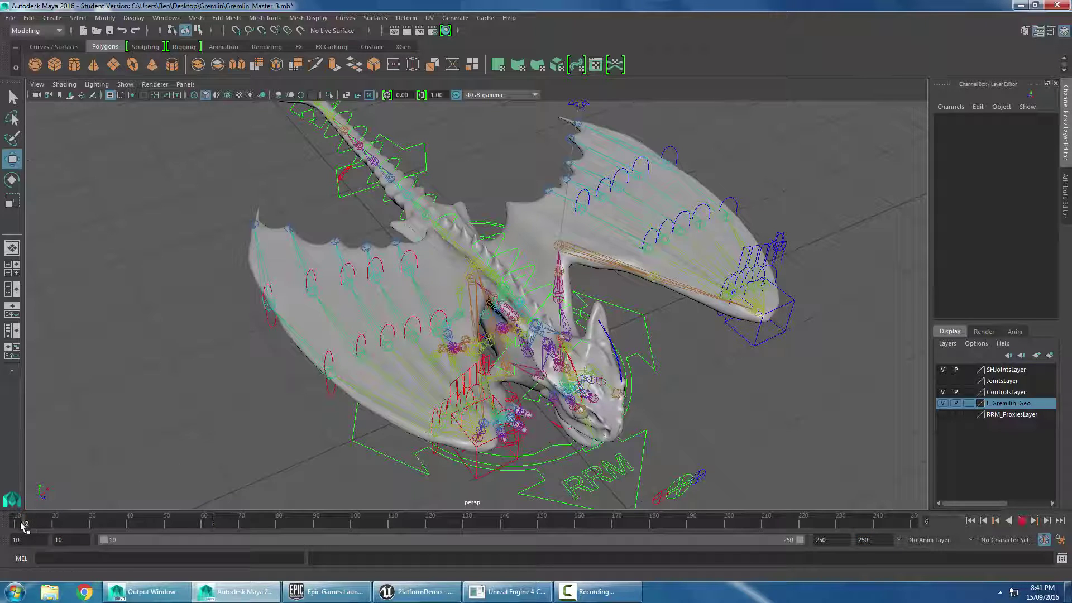
alt+drag(388, 361, 380, 370)
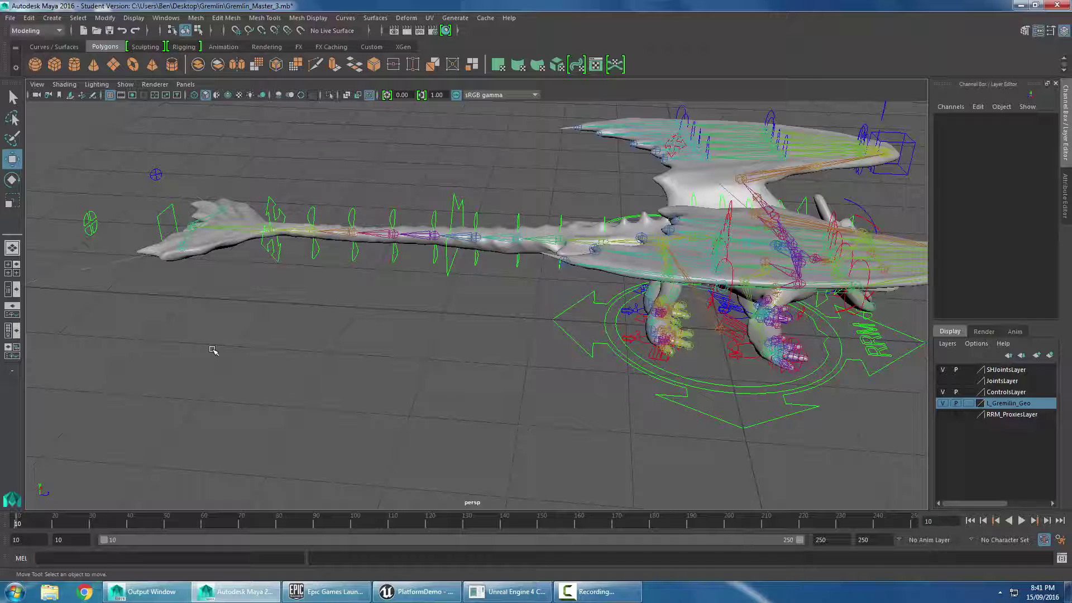
click(261, 208)
key(f)
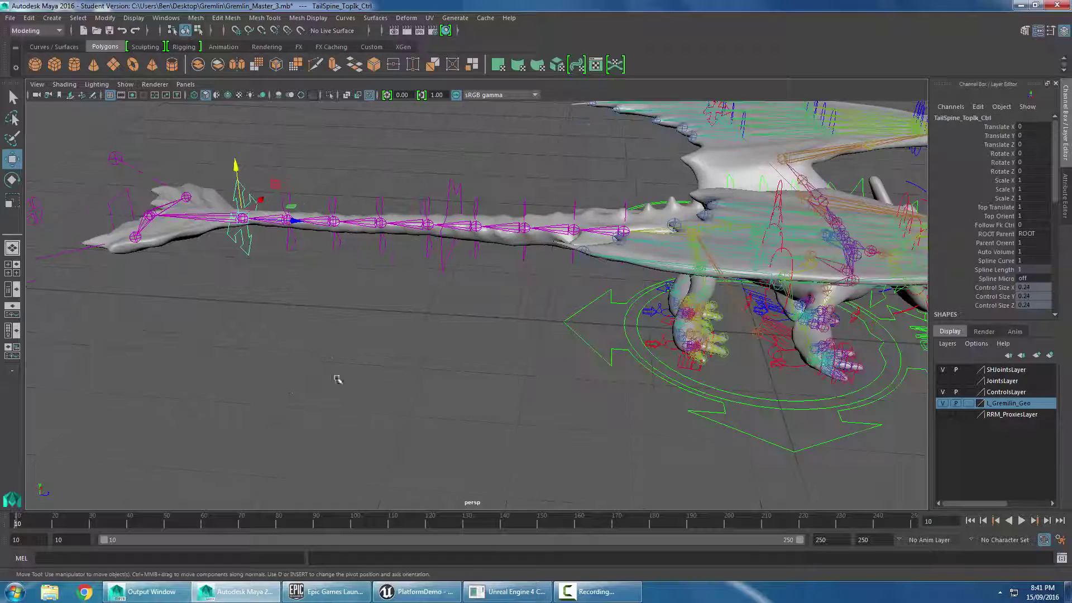
alt+drag(335, 376, 198, 489)
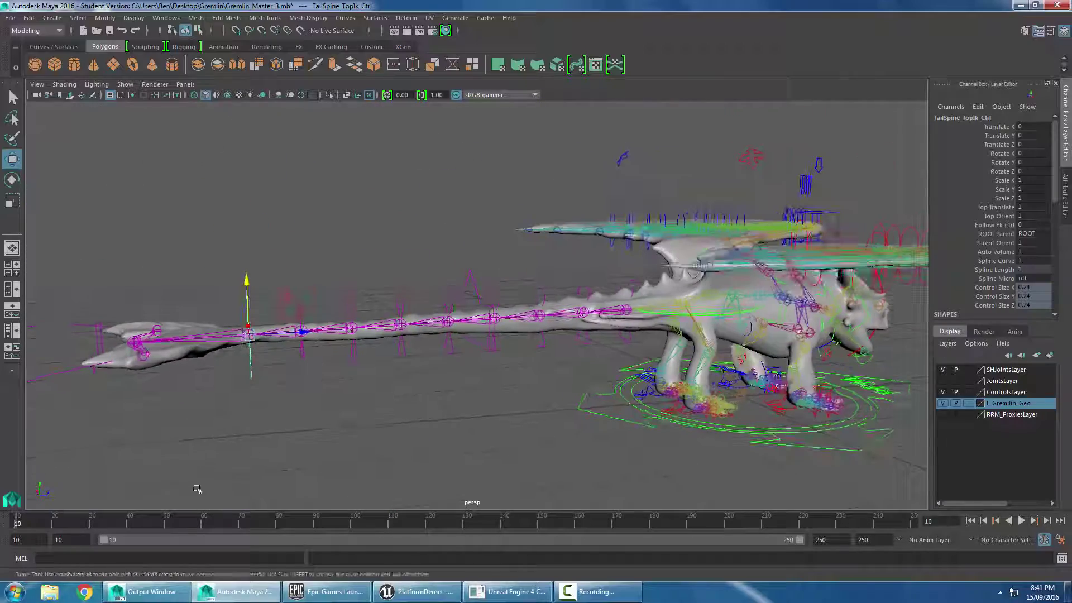
alt+drag(446, 408, 224, 458)
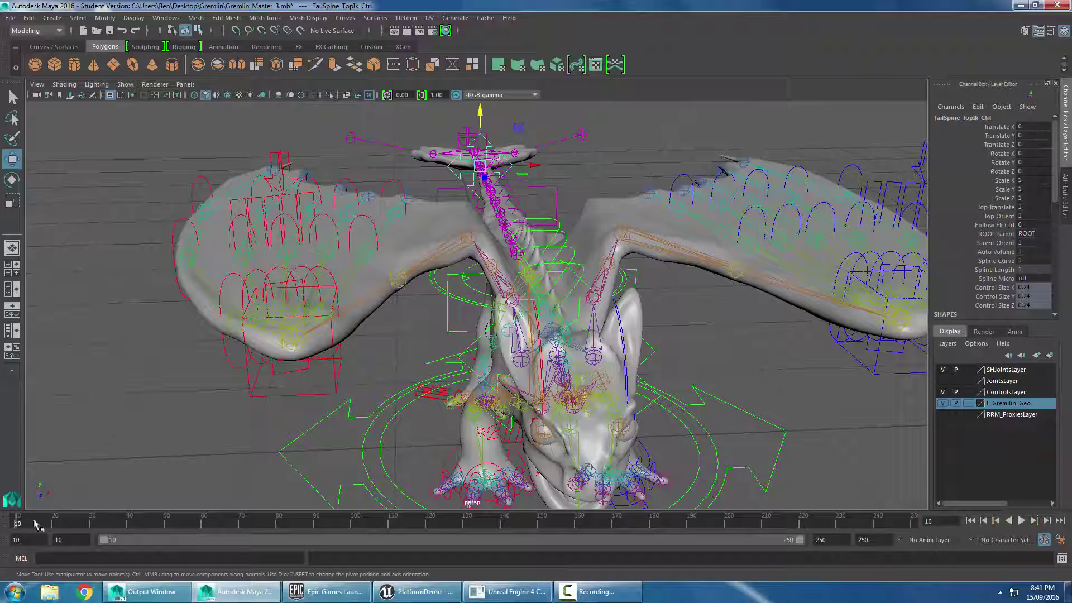
Select both wing wrist IK controls and raise the wings together until Translate Z is about -3.6
click(249, 438)
click(288, 396)
alt+drag(327, 404, 575, 391)
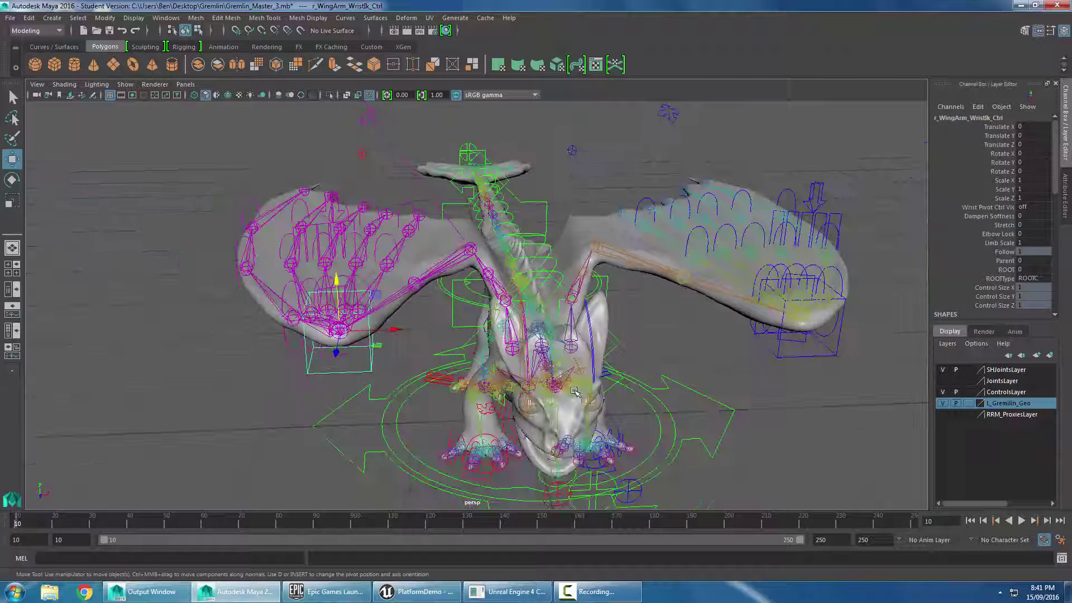
shift+click(778, 355)
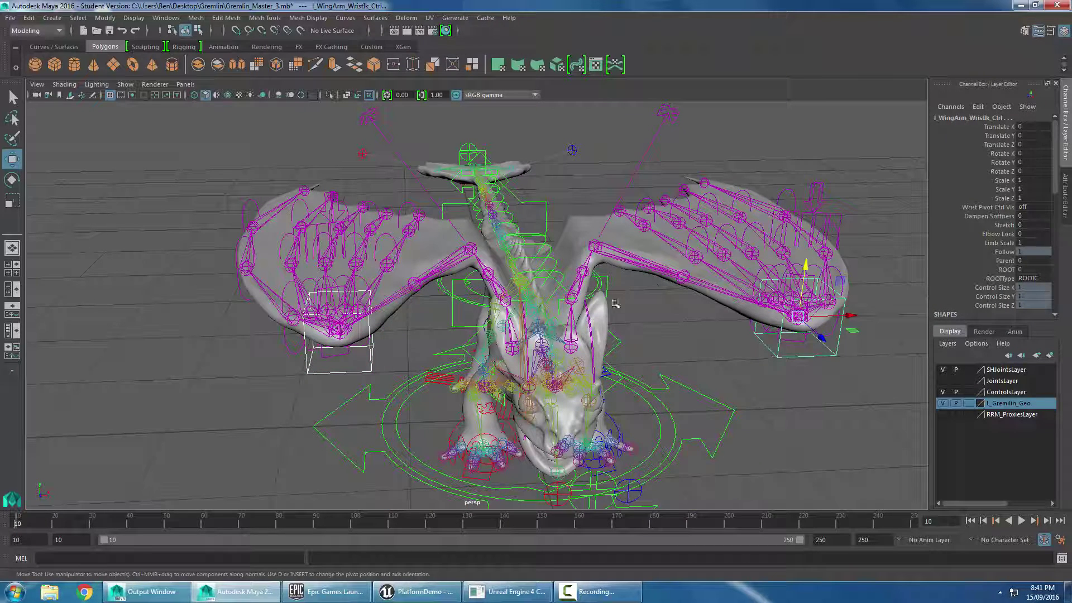
drag(805, 264, 793, 204)
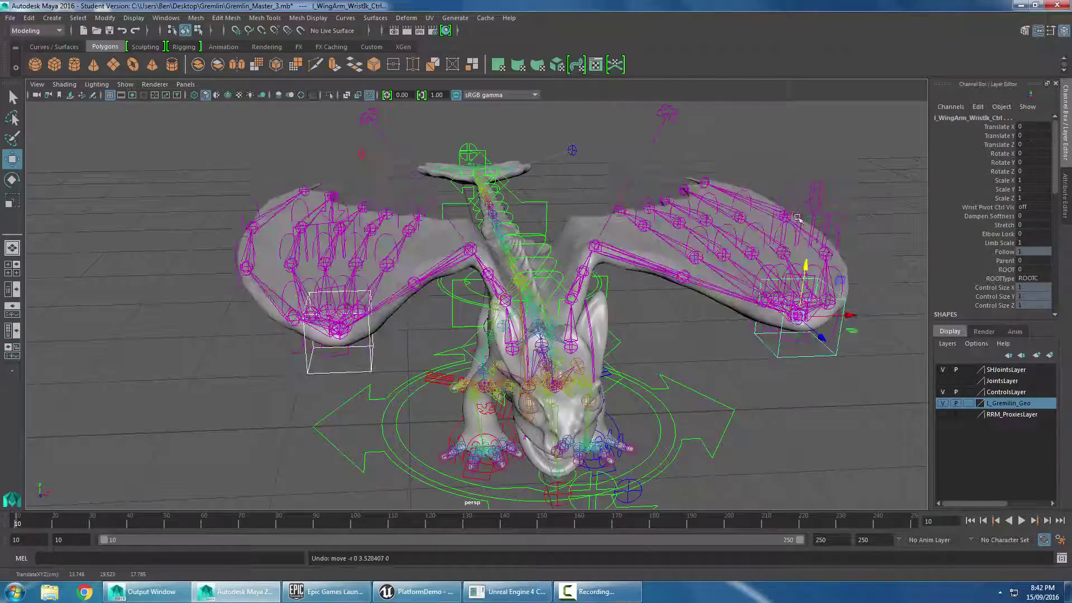
alt+drag(778, 306, 759, 299)
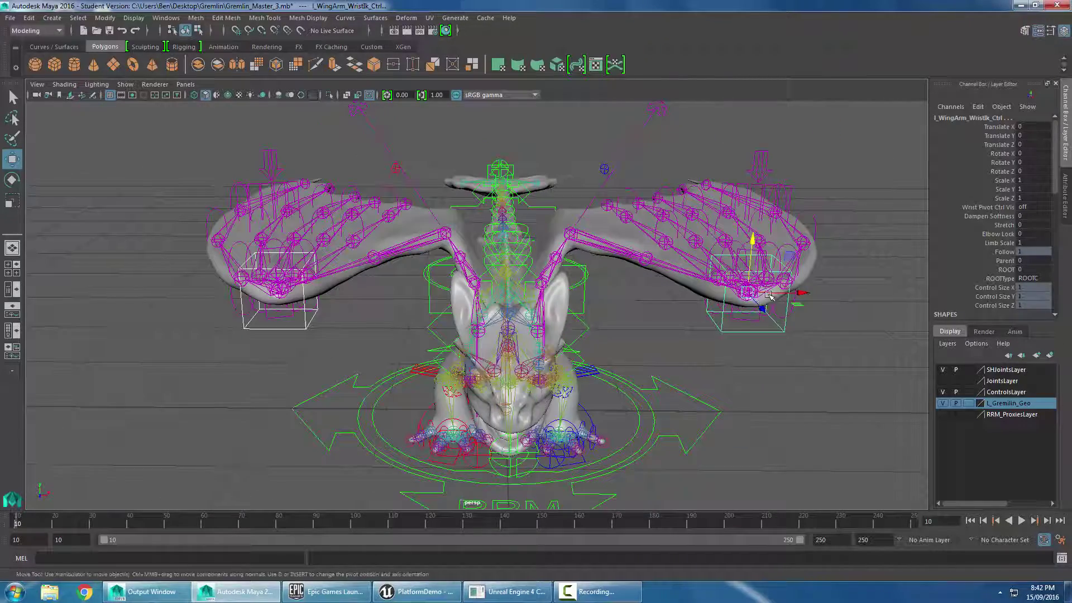
drag(753, 237, 754, 177)
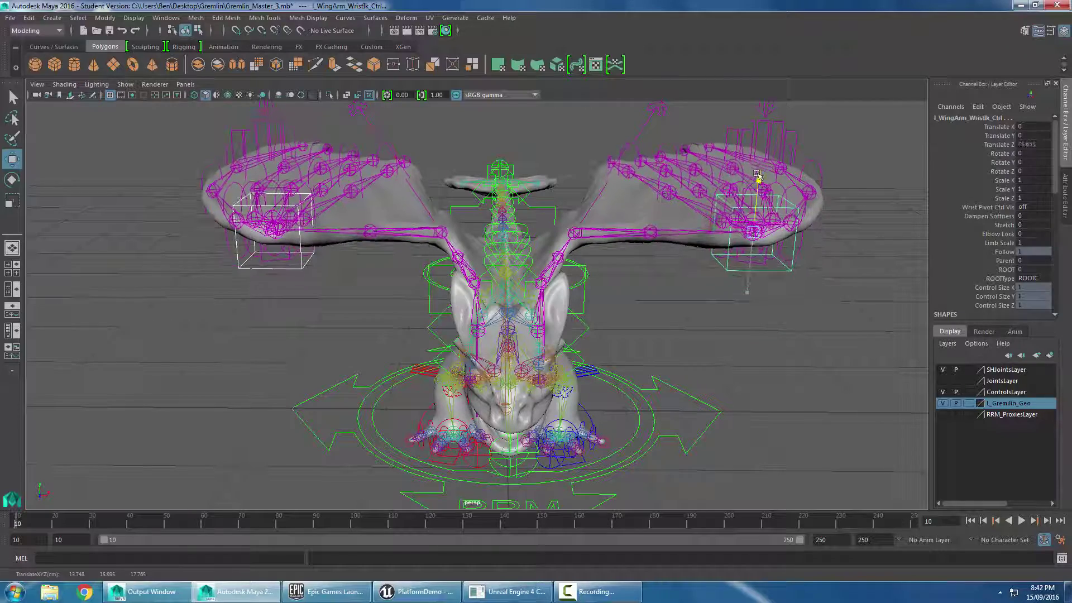
alt+drag(697, 301, 713, 283)
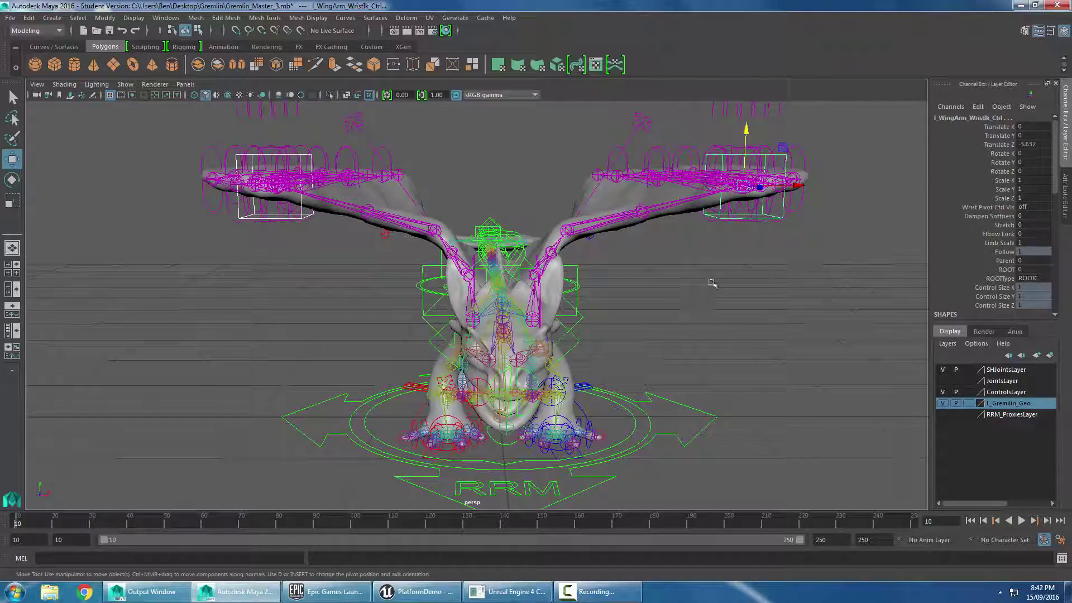
Rotate the left wing wrist IK control on its own and set its Rotate Y to 20
click(720, 218)
key(e)
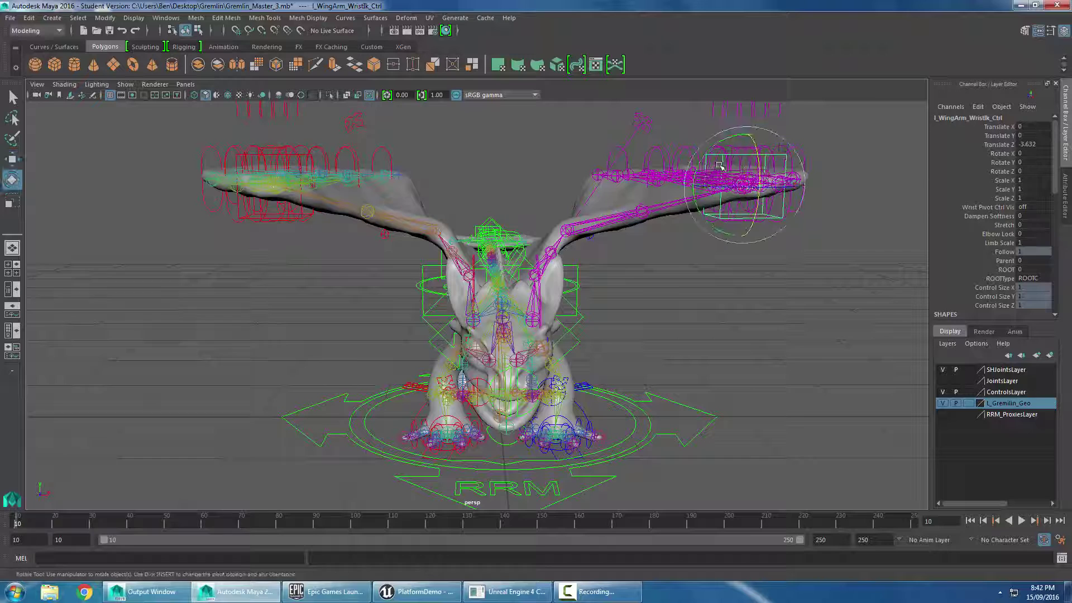
drag(701, 161, 694, 184)
click(1034, 163)
alt+middle_drag(770, 174, 745, 209)
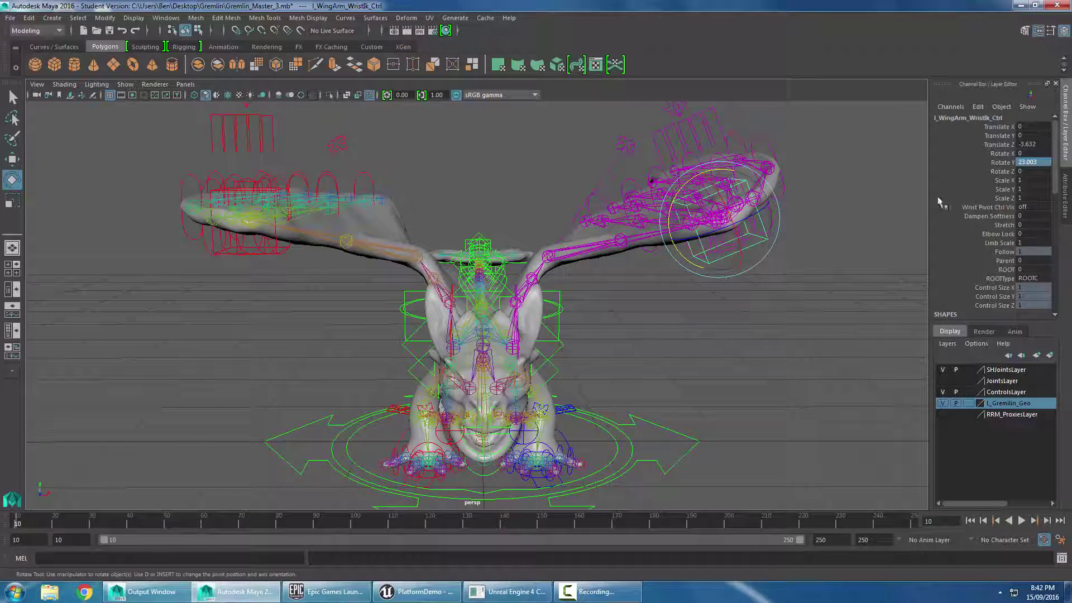
click(1032, 162)
text(20)
key(Return)
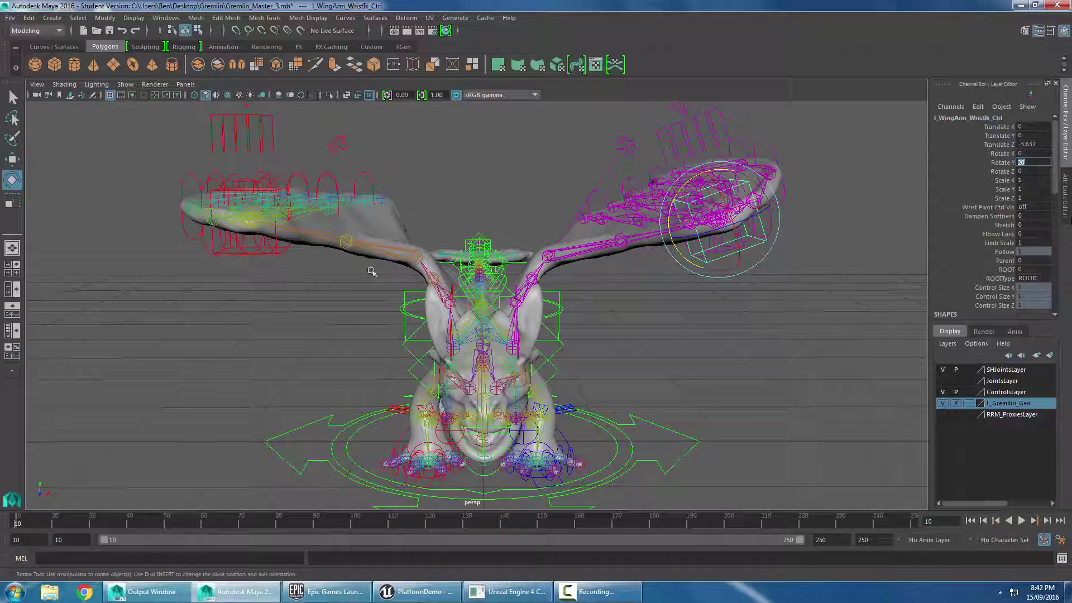
Set Rotate Y of the right wing wrist IK control to -20
click(220, 251)
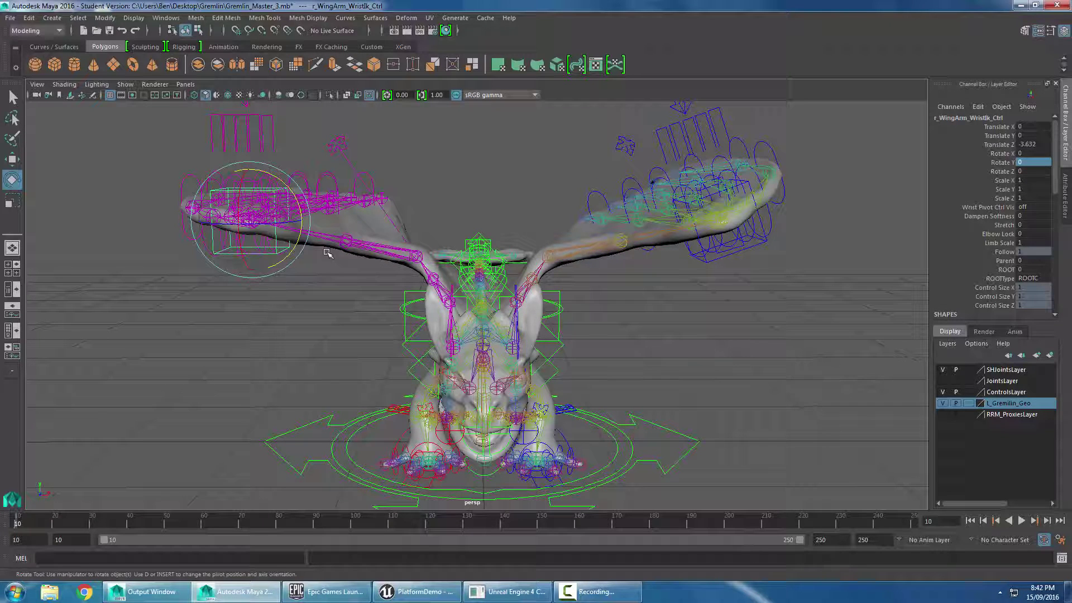
double_click(1036, 164)
text(-20)
key(Tab)
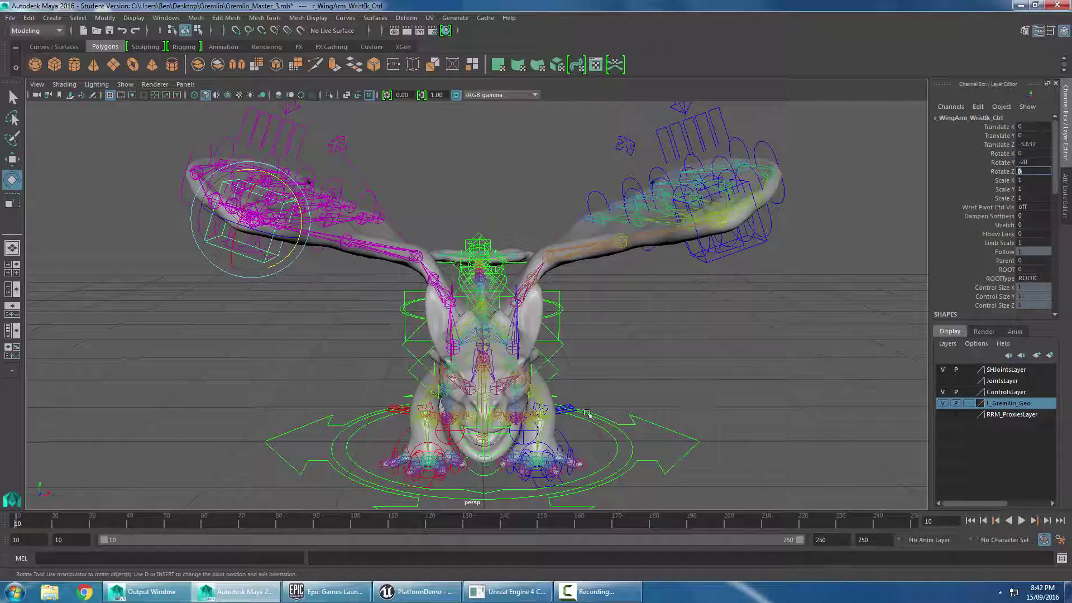
Key only Translate Z and Rotate Y of the right wing wrist IK control at frame 10
scroll(291, 360, down, 2)
mouse_move(294, 366)
alt+mouse_down()
mouse_move(269, 396)
mouse_move(260, 379)
mouse_move(281, 363)
mouse_move(282, 376)
alt+mouse_up()
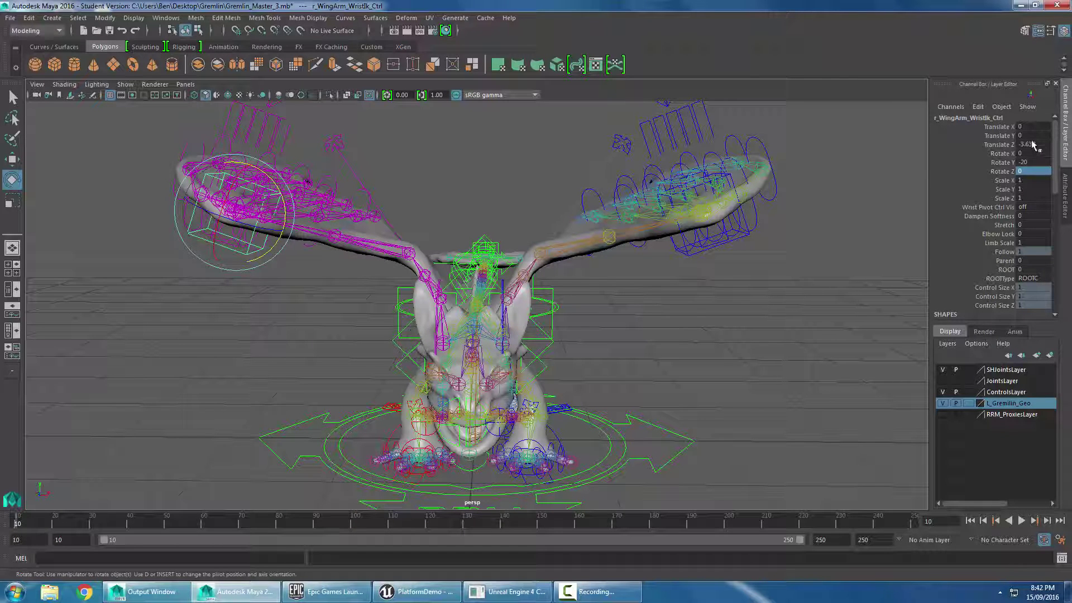
click(1011, 145)
ctrl+click(1009, 162)
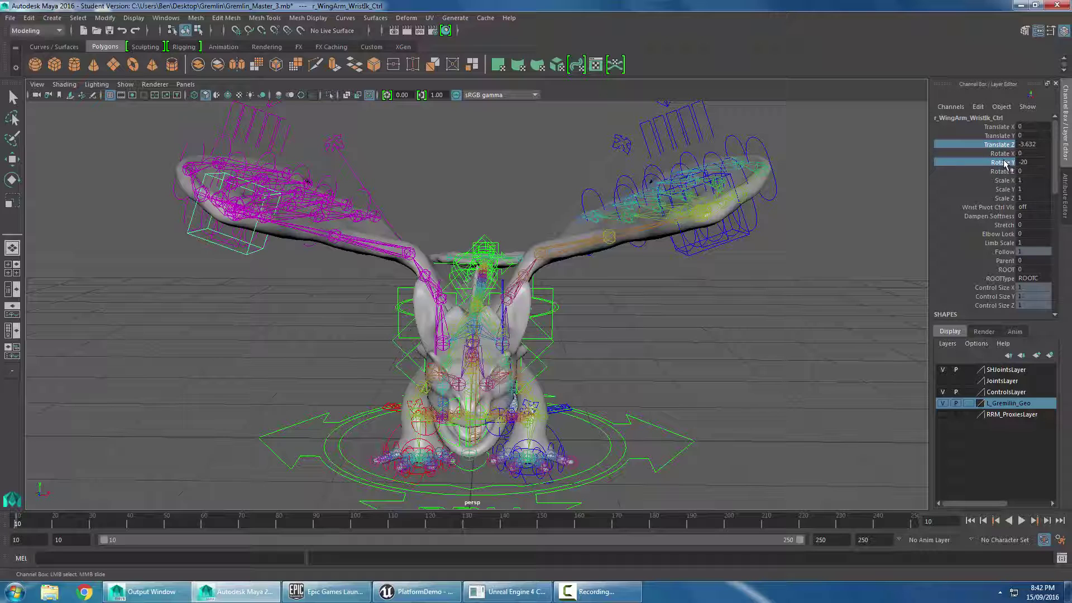
right_click(1005, 163)
click(1015, 181)
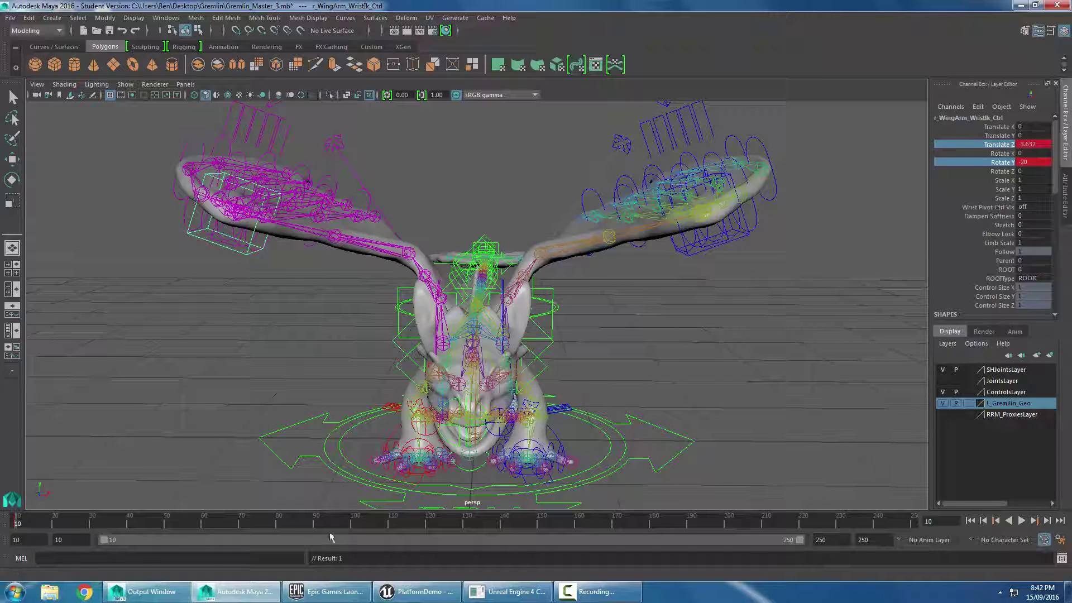
Try lowering the left wing wrist IK control at frame 89, and undo the move
click(313, 523)
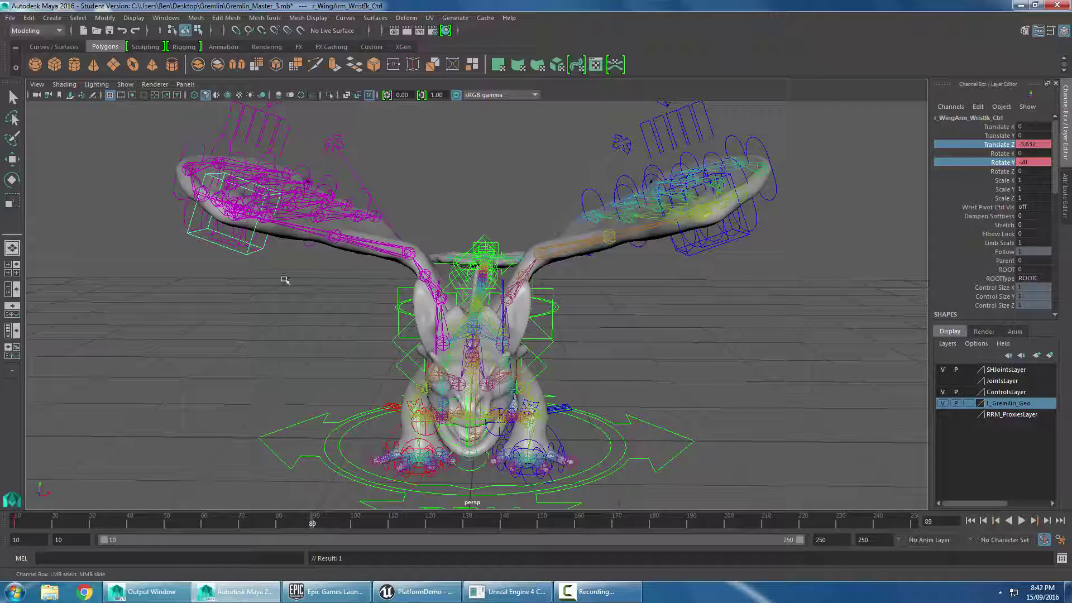
click(688, 254)
click(692, 252)
key(w)
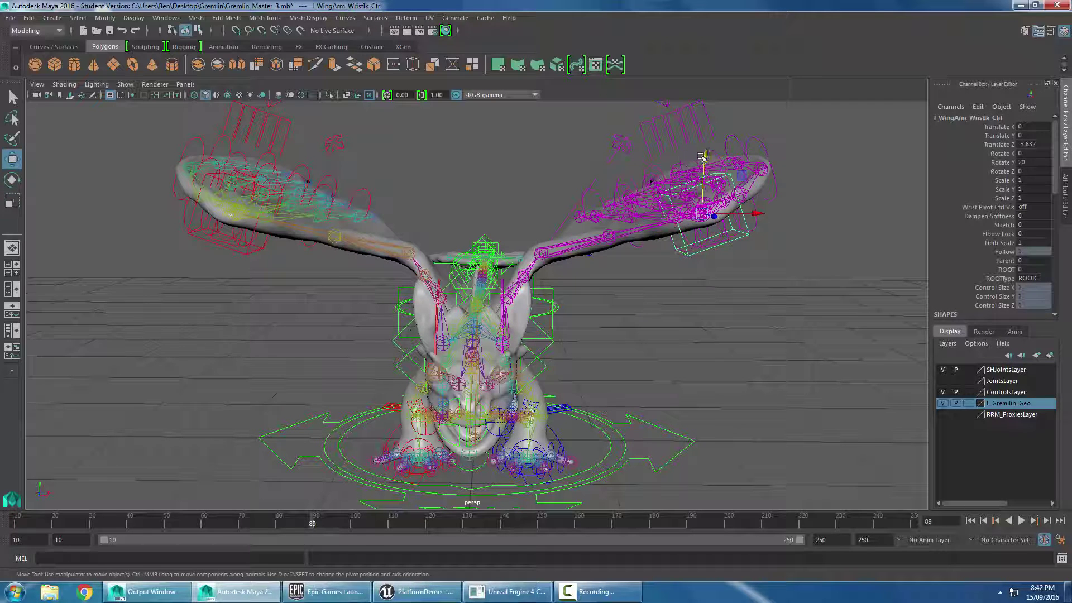
drag(705, 167, 677, 245)
key(ctrl+z)
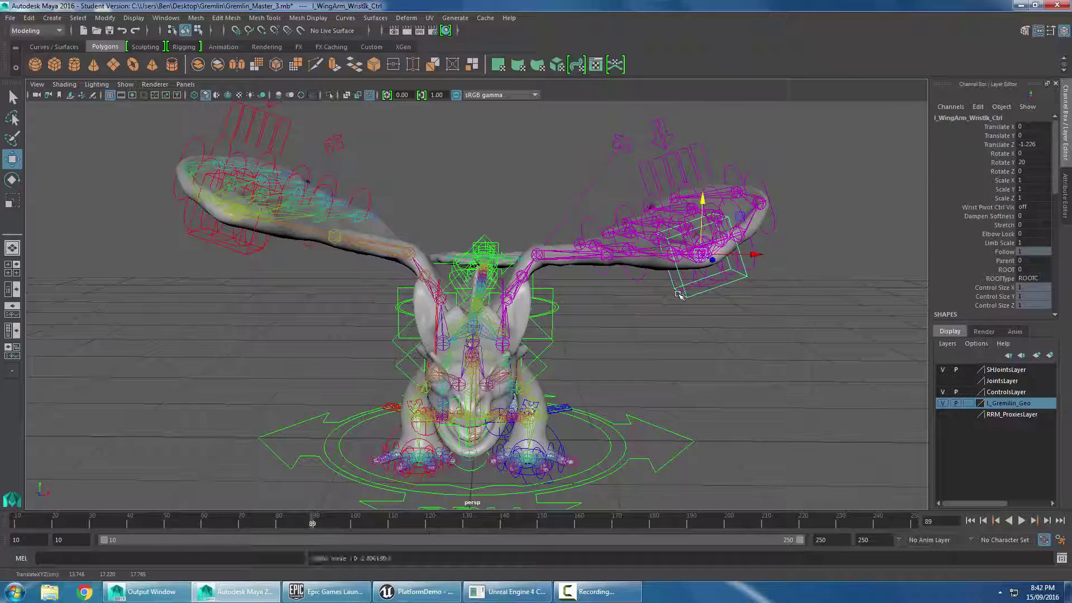
Return to frame 10 and key Translate Z and Rotate Y of the left wing wrist IK control
click(18, 525)
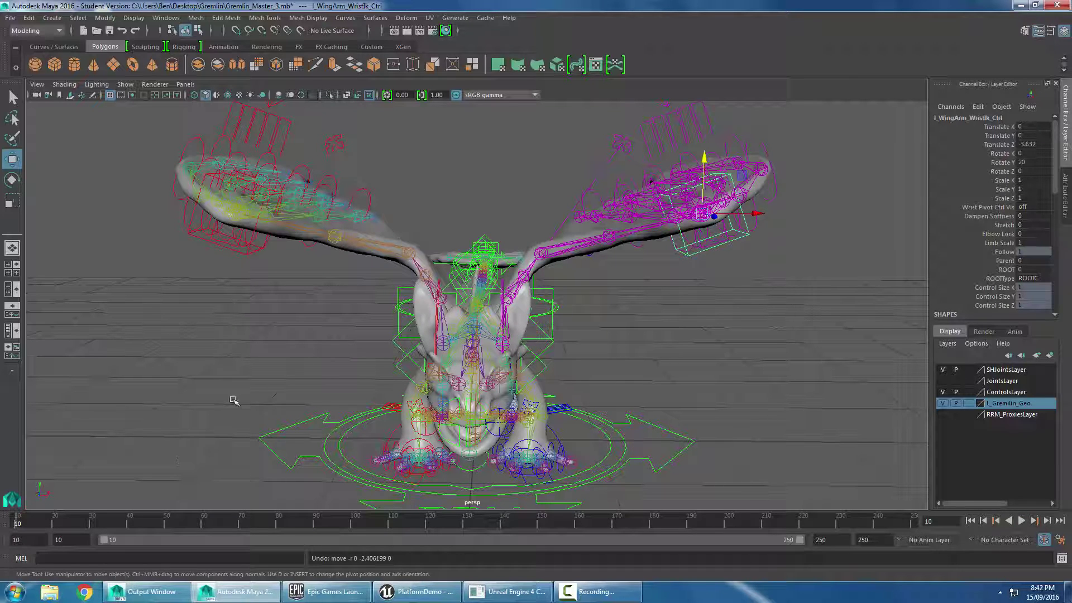
click(245, 333)
click(231, 250)
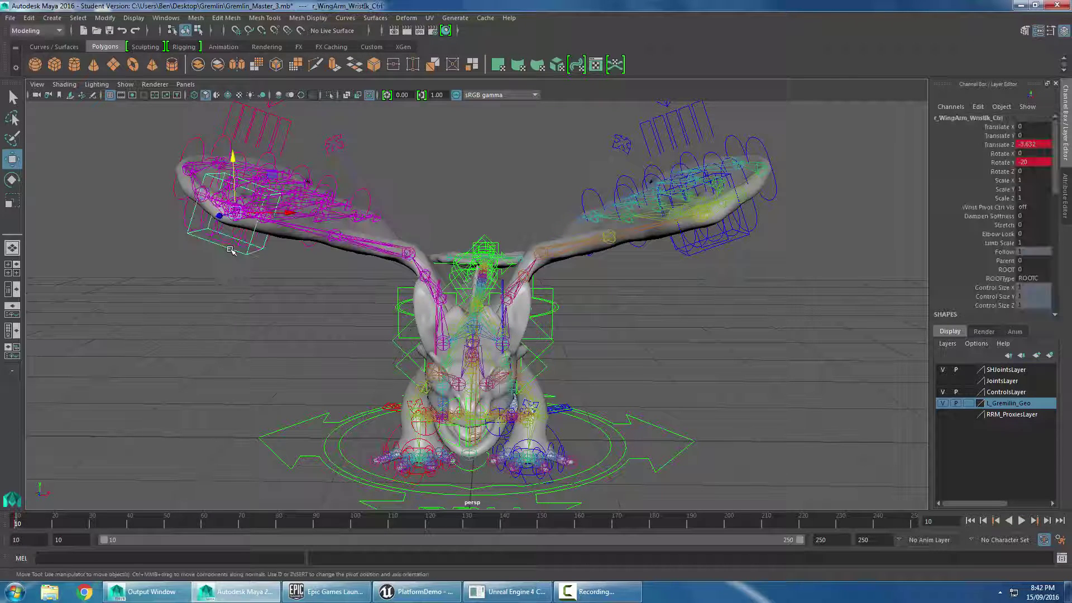
click(689, 252)
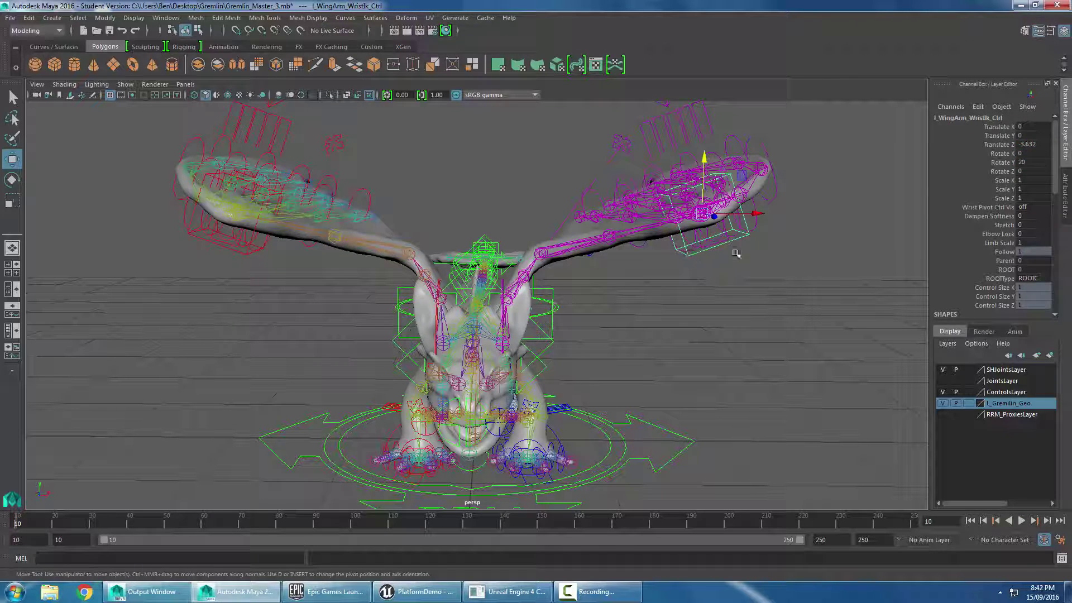
click(1005, 144)
ctrl+click(1004, 162)
right_click(1003, 163)
click(972, 184)
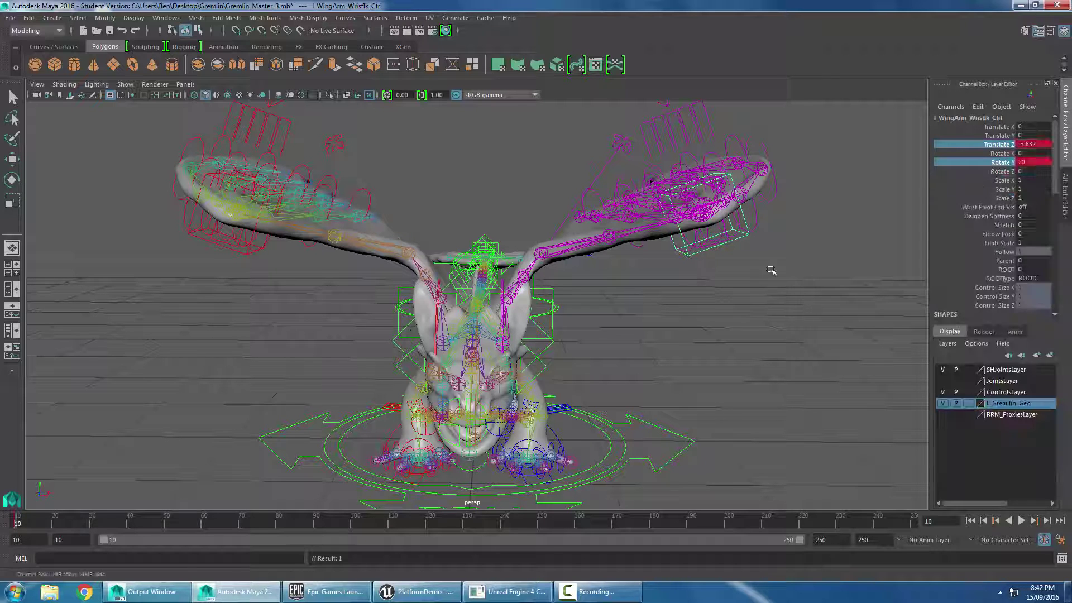
Try lowering the left wing wrist IK control at frame 91 with automatic keying on, and undo the move
mouse_move(132, 524)
mouse_down()
mouse_move(339, 523)
mouse_move(320, 522)
mouse_up()
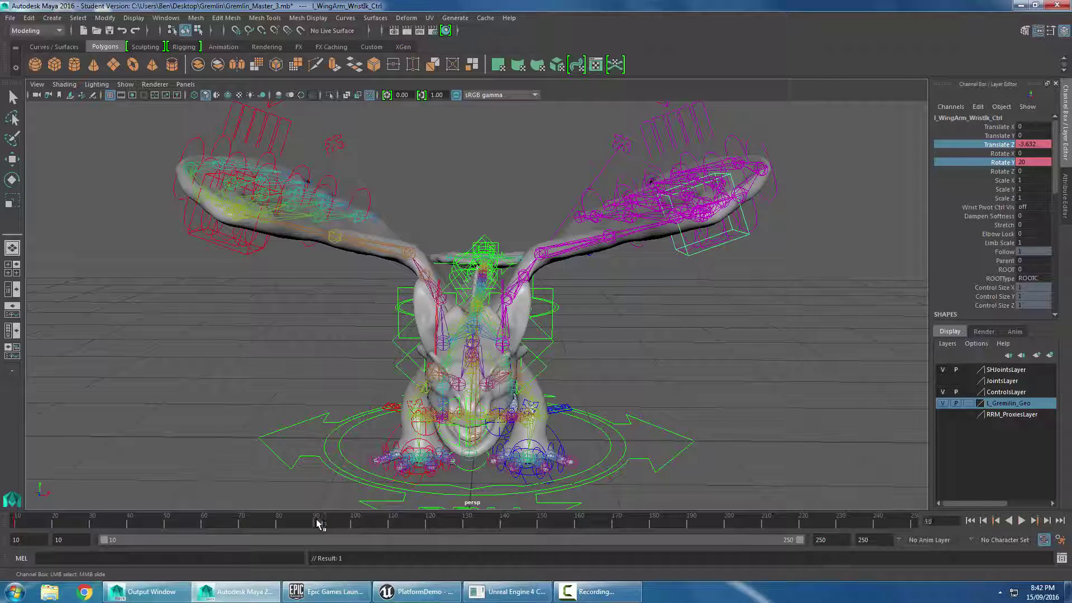
click(739, 300)
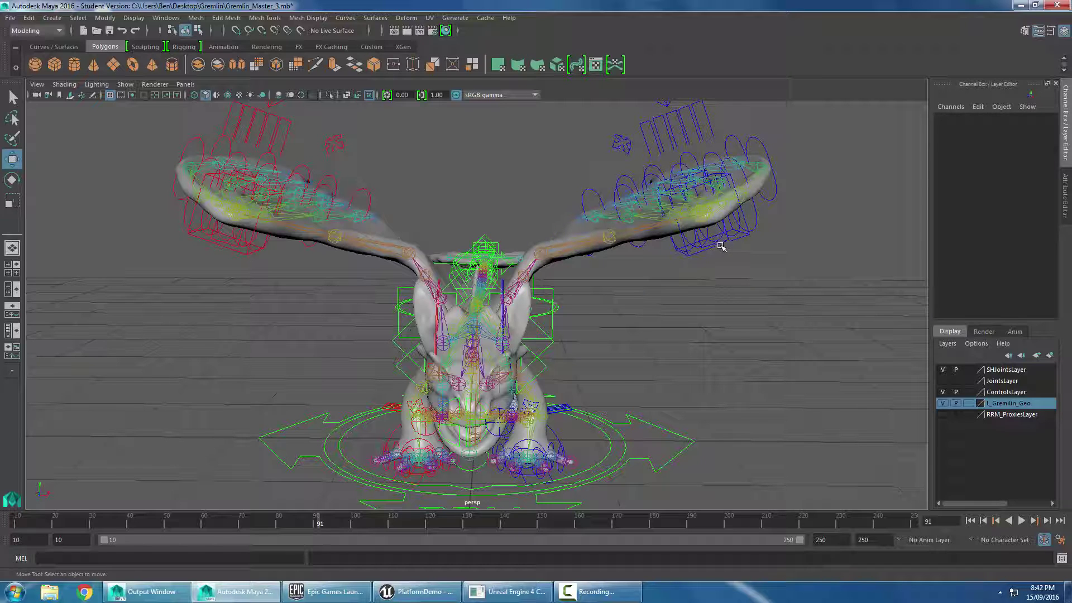
click(723, 249)
key(w)
drag(706, 158, 704, 208)
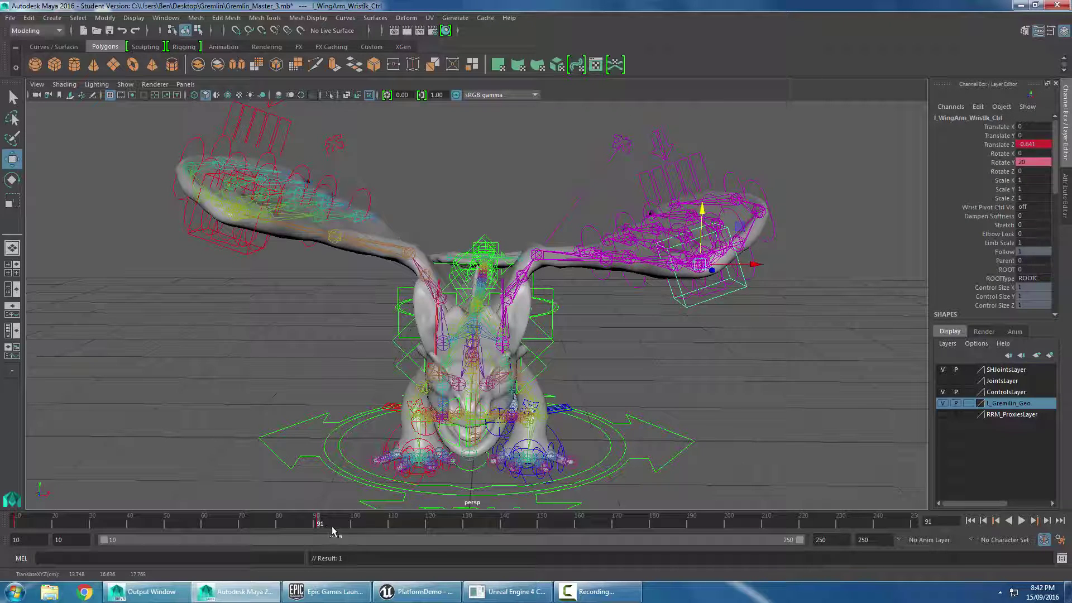
key(ctrl+z)
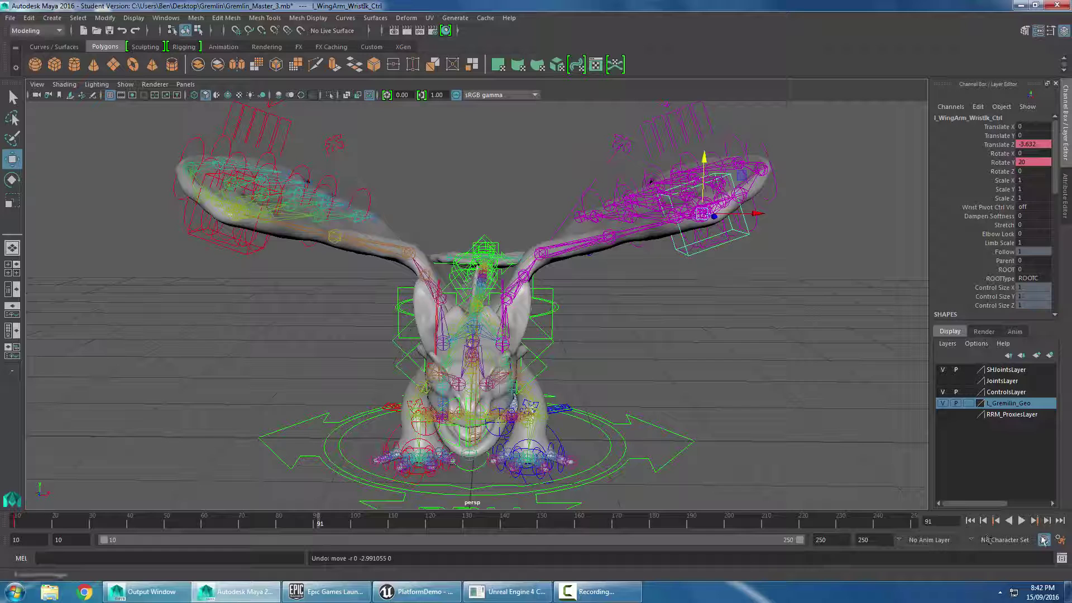
With automatic keying off, lower the left wing wrist control to Translate Z about 1.1 and key its Translate Z and Rotate Y at frame 91
drag(706, 156, 703, 240)
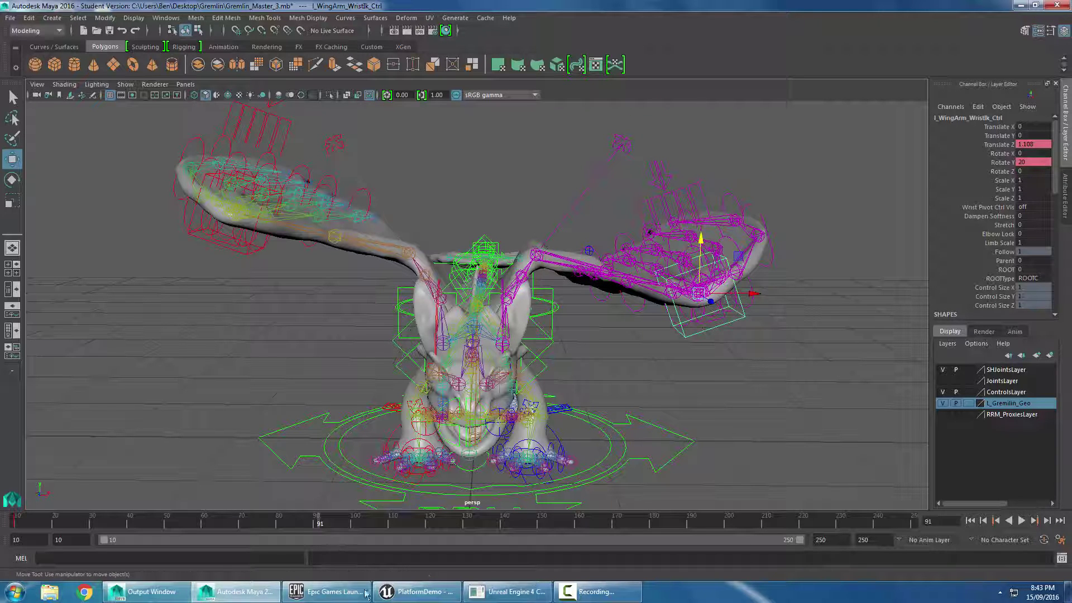
click(999, 144)
ctrl+click(1000, 162)
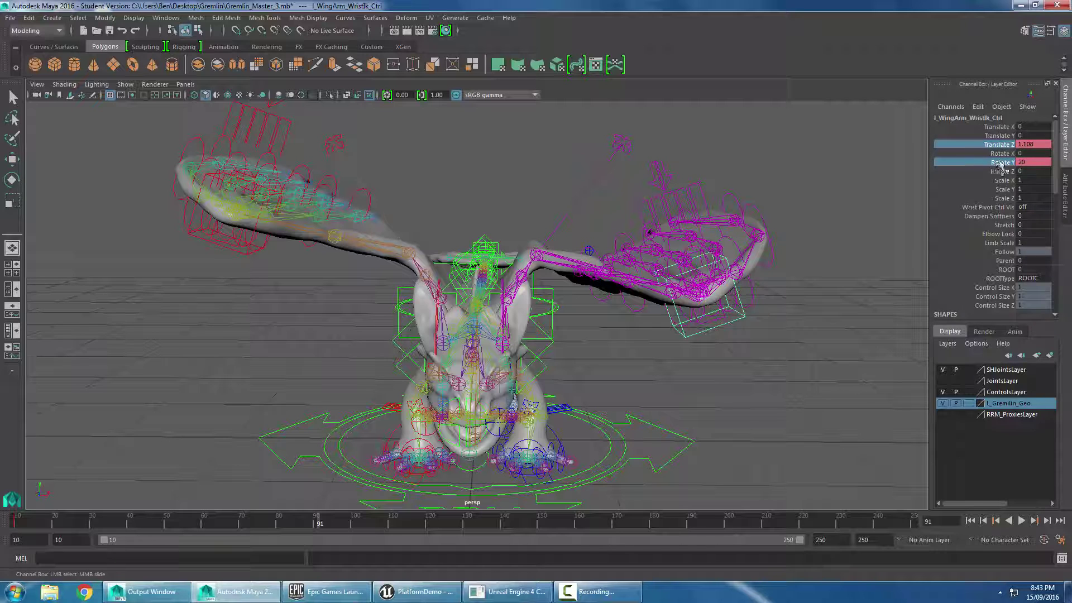
right_click(1000, 164)
click(984, 182)
click(841, 323)
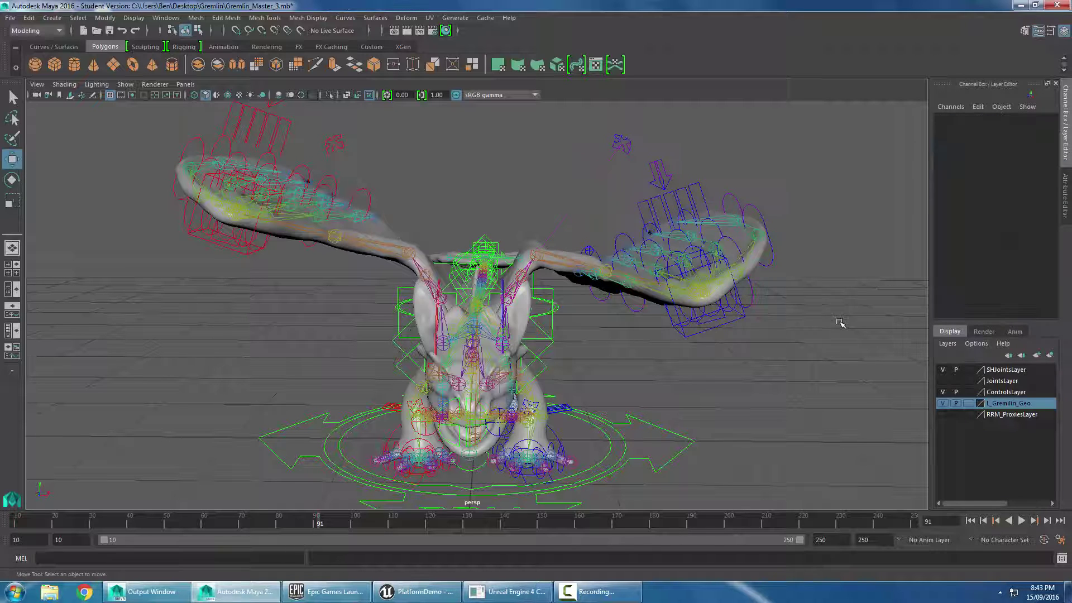
Undo the deselection and the keys set at frame 91, and go back to frame 10
key(ctrl+z)
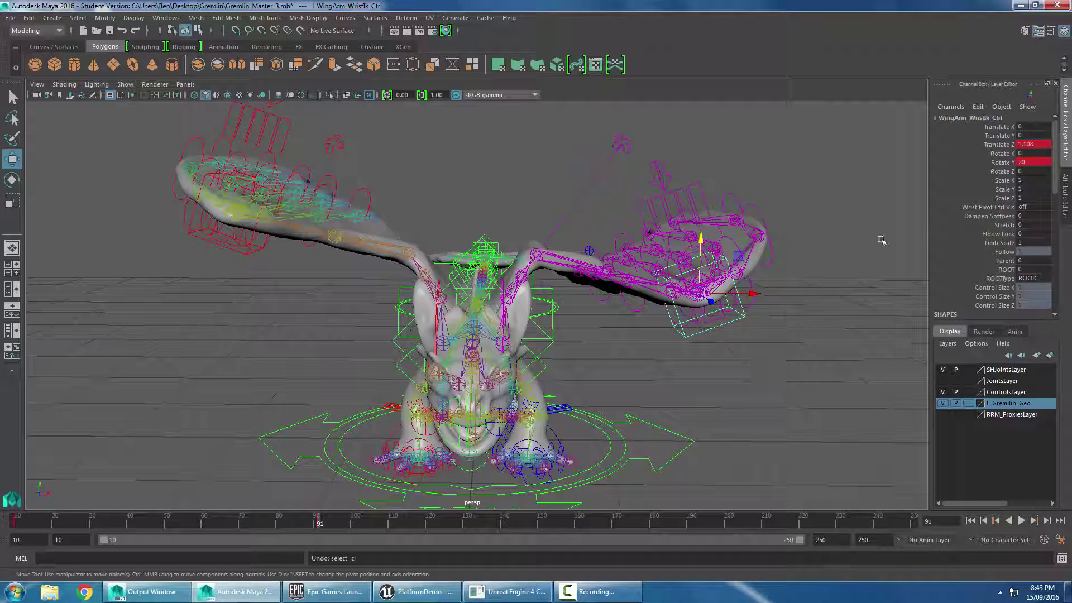
key(ctrl+z)
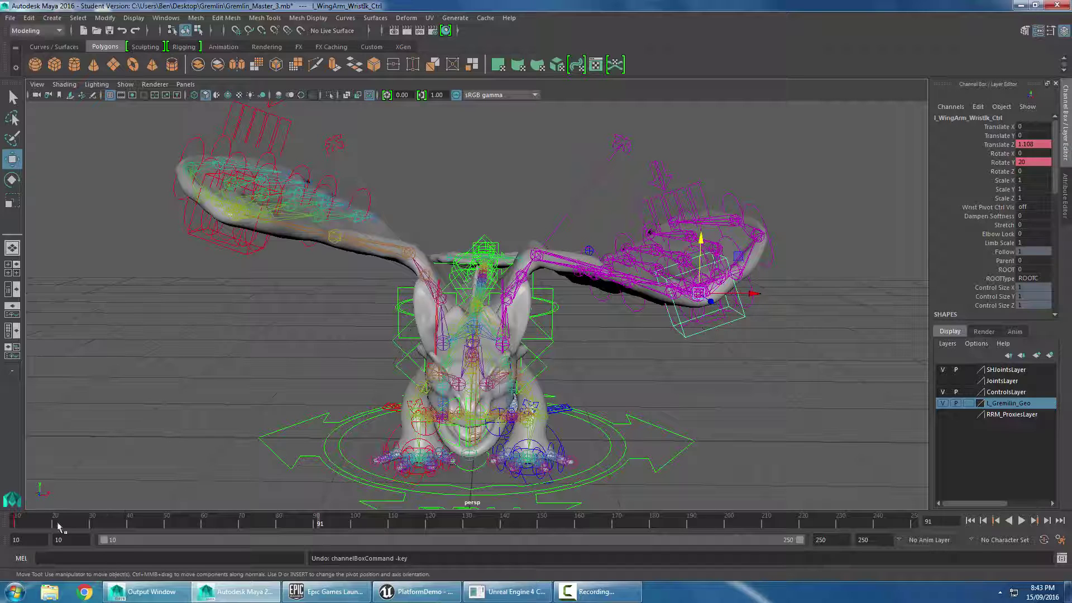
drag(58, 526, 9, 531)
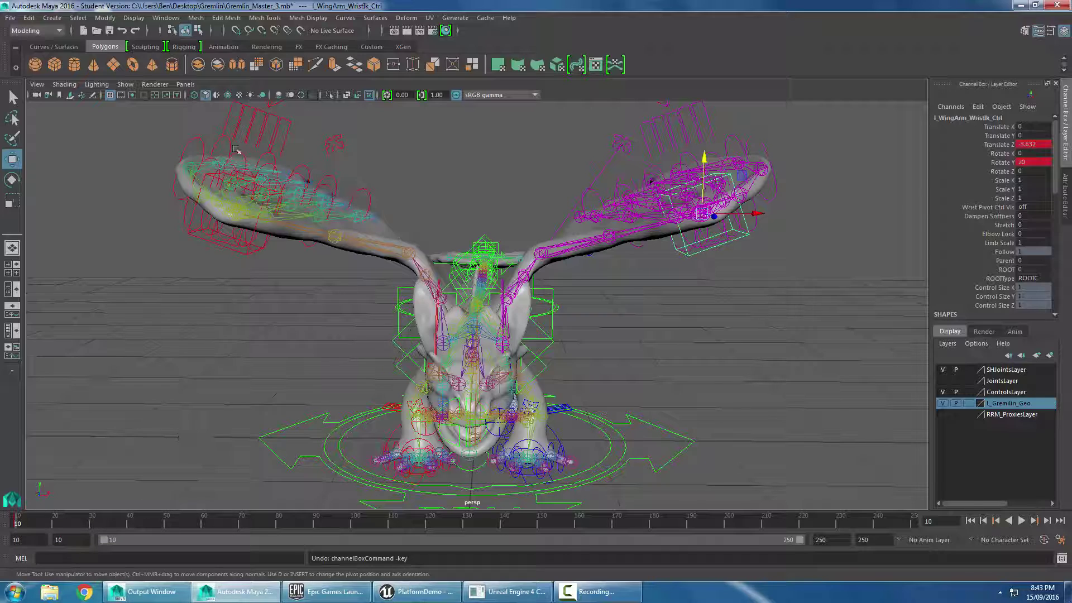
Select the wing-hand finger controls above both wings, keeping the right and left sets selected together
scroll(296, 208, down, 2)
scroll(335, 240, up, 2)
alt+middle_drag(366, 272, 383, 318)
alt+drag(381, 320, 229, 118)
click(675, 135)
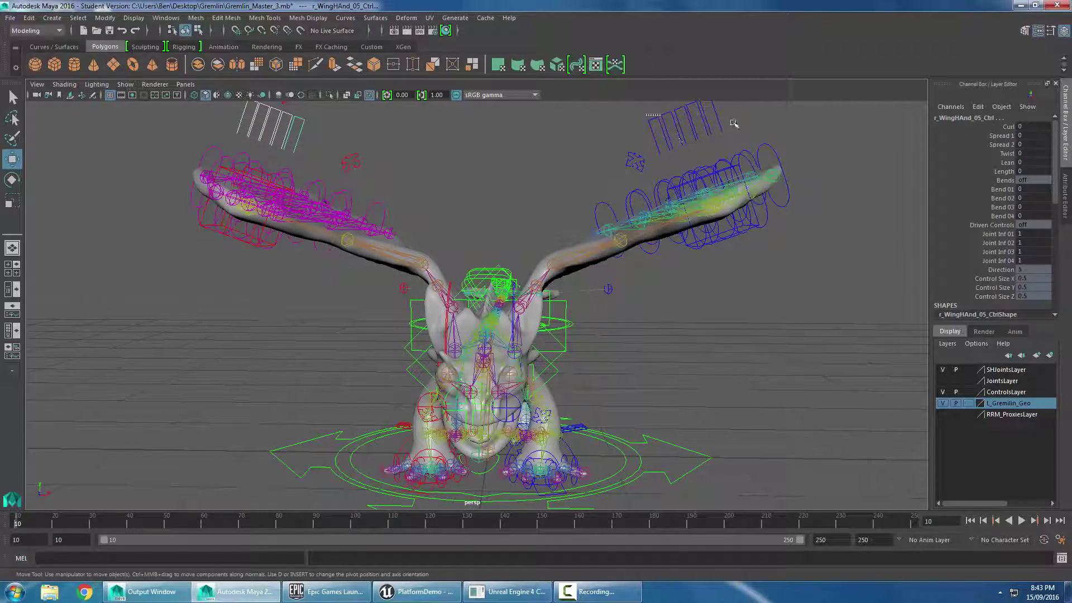
shift+drag(733, 122, 721, 313)
Spread the fingers of both wings to a Spread 1 value of 3.1 and key that channel at frame 10
click(1007, 138)
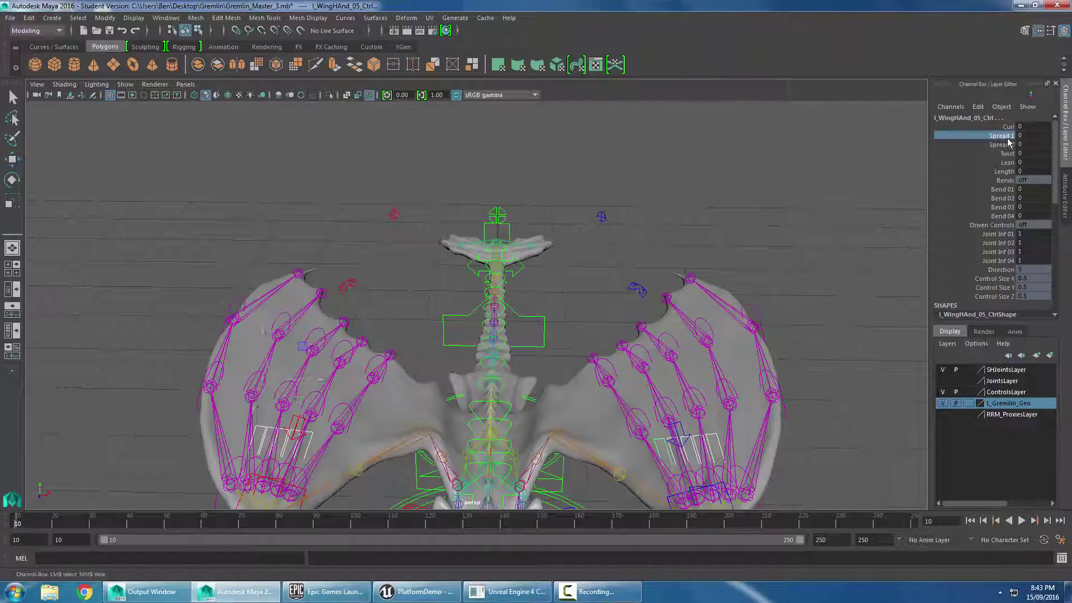
middle_drag(761, 198, 698, 216)
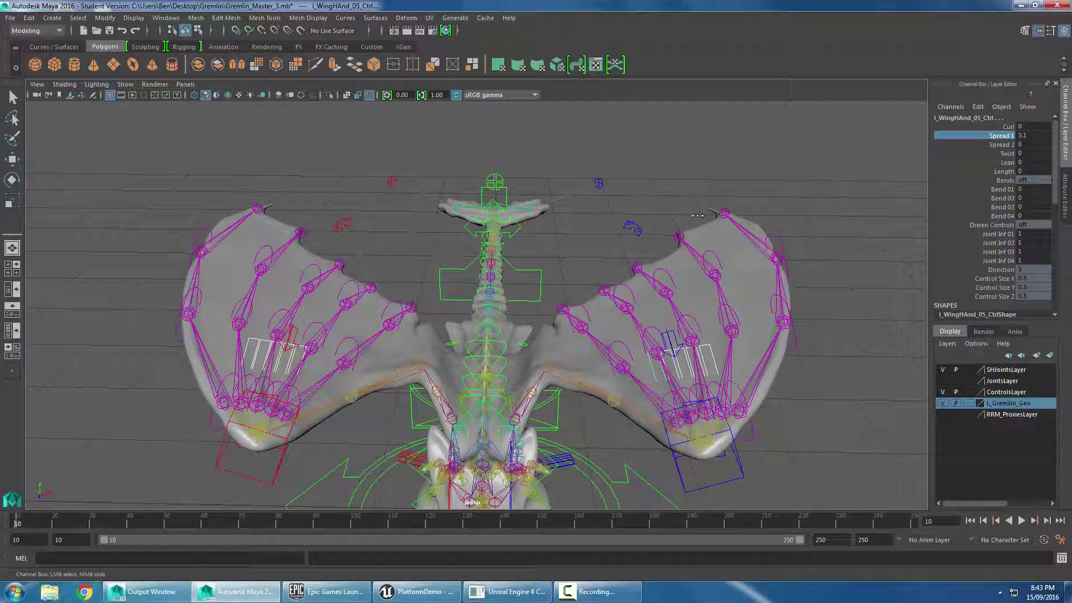
click(1042, 136)
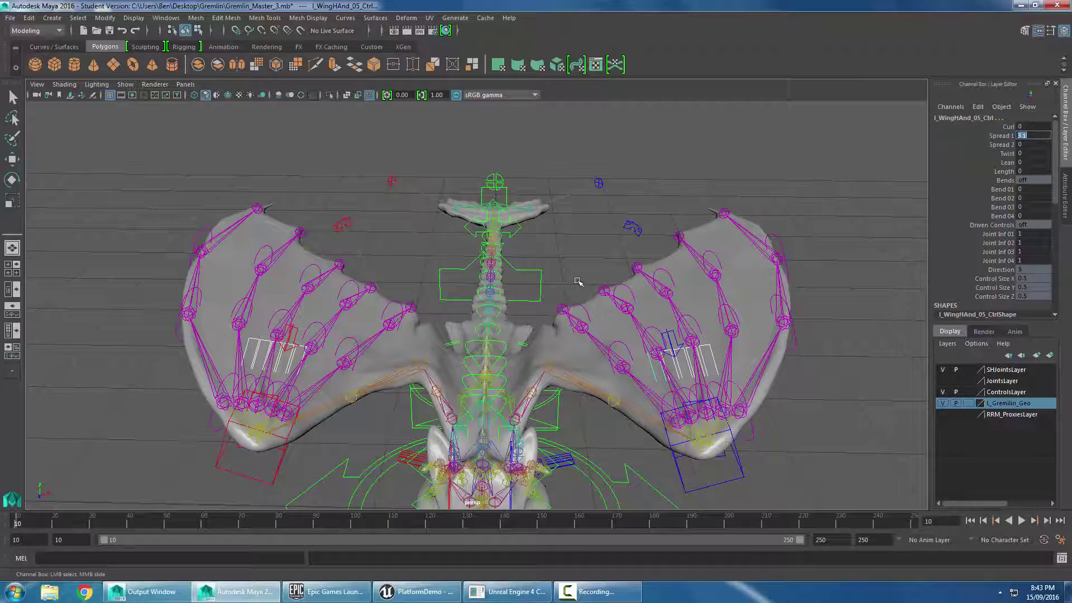
scroll(367, 419, down, 2)
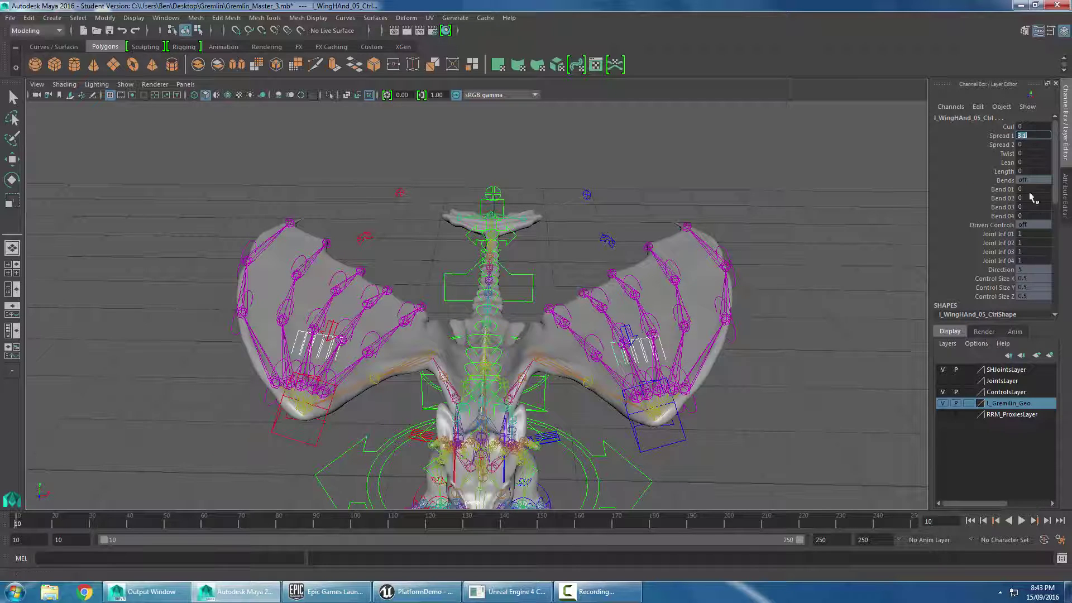
click(1003, 136)
right_click(1003, 135)
click(999, 157)
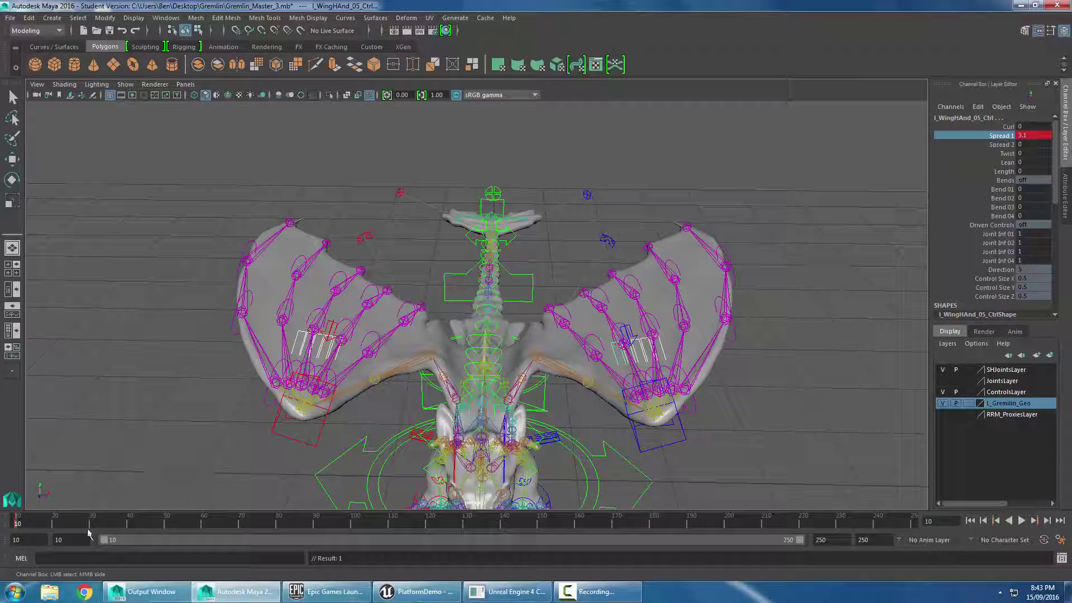
click(1061, 540)
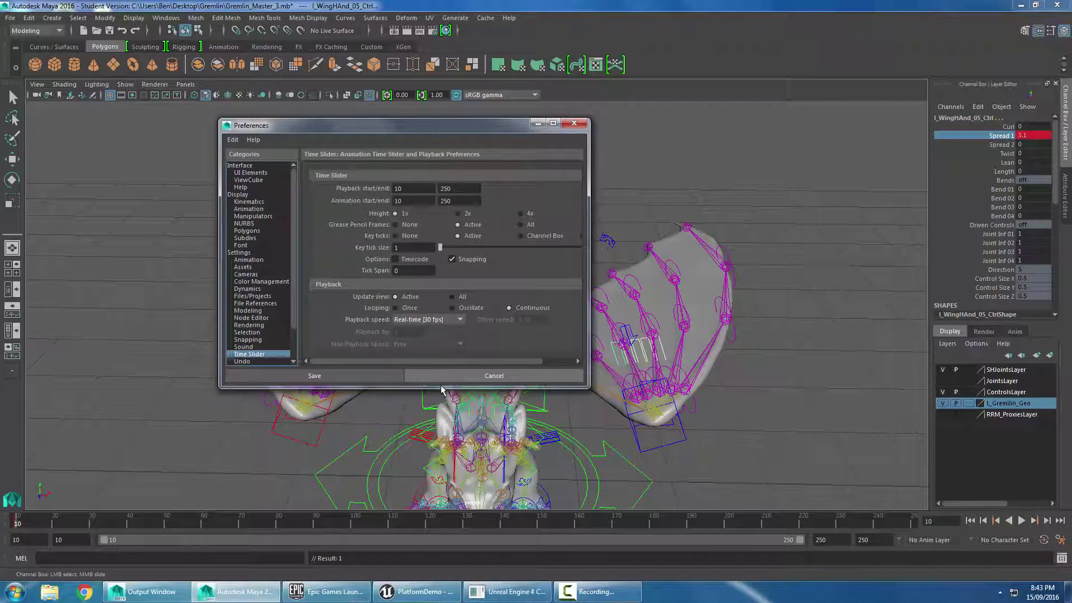
click(455, 375)
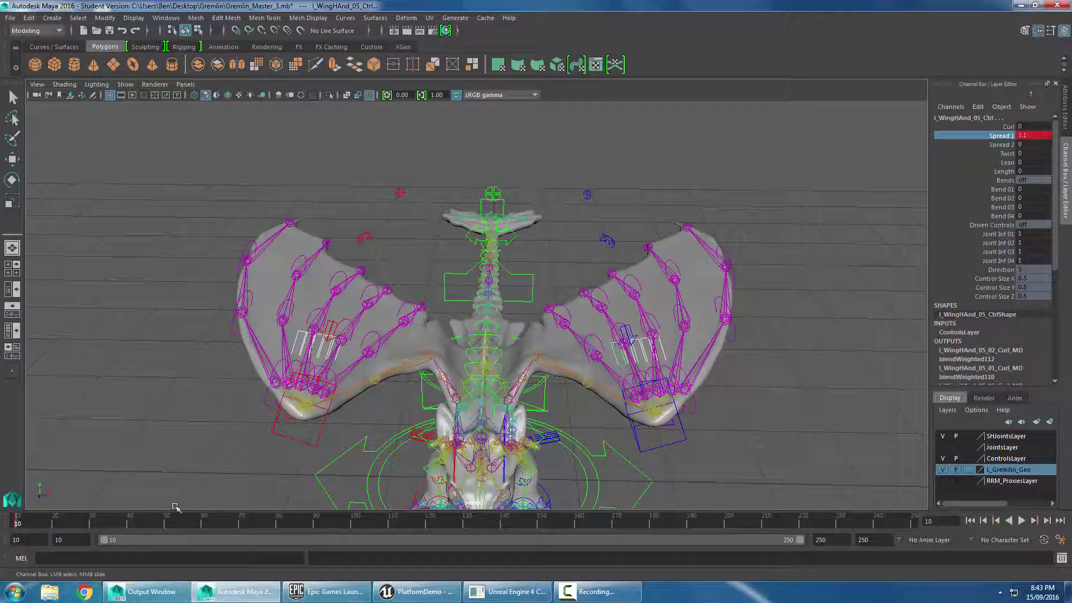
scroll(398, 458, down, 2)
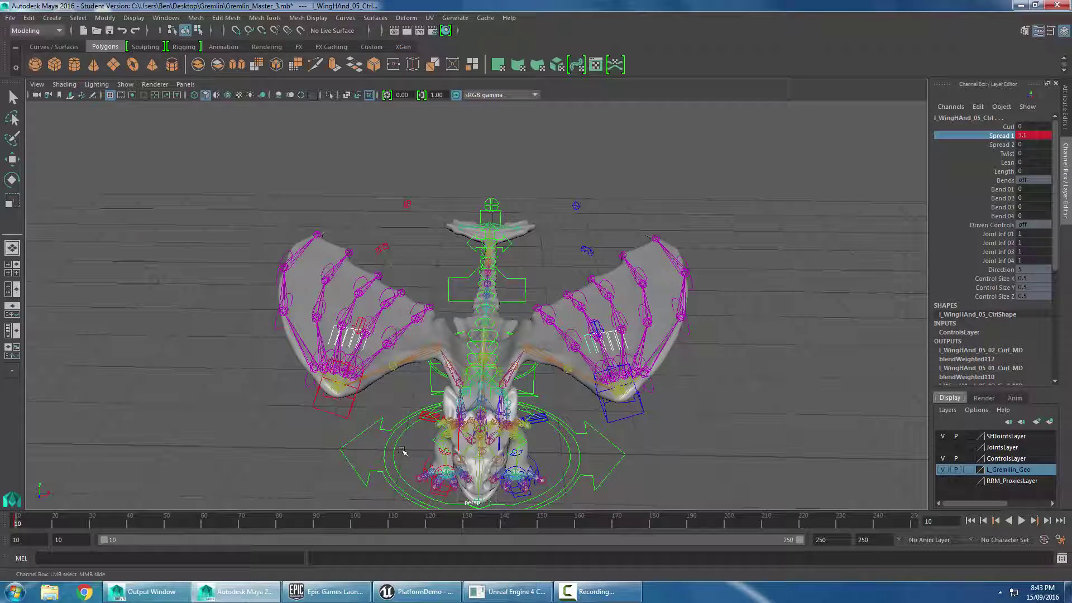
Play the animation briefly, stop it, and set the current time to frame 50
alt+drag(347, 447, 328, 439)
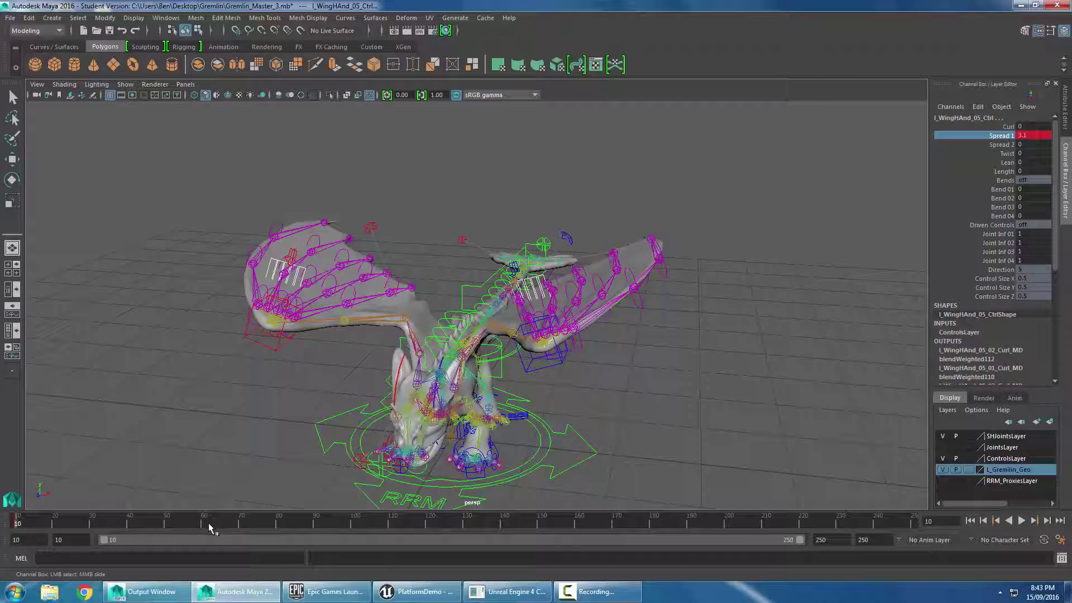
key(alt+v)
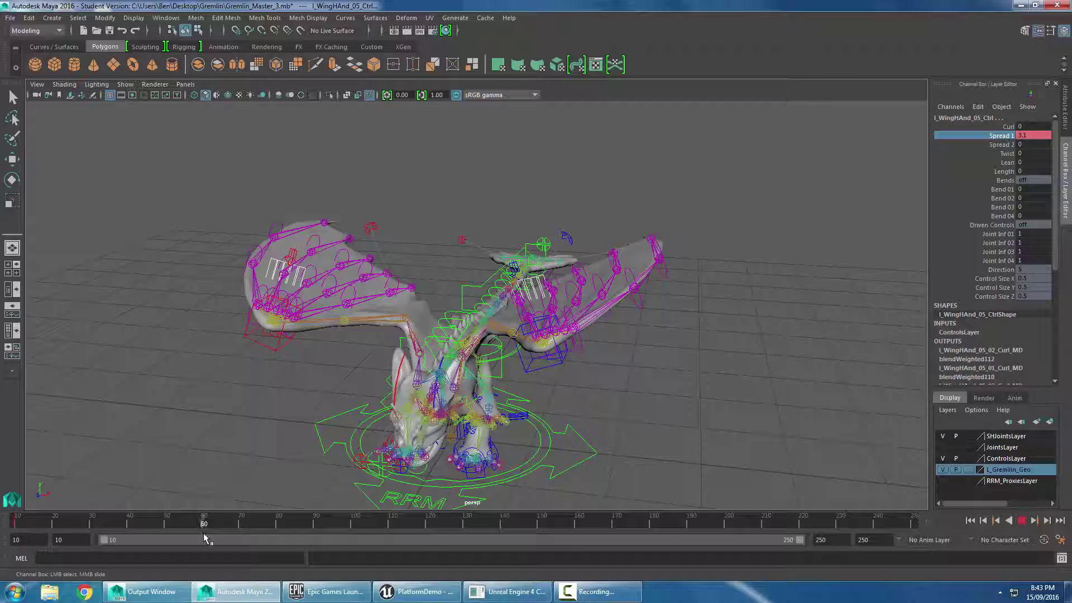
key(alt+v)
drag(204, 531, 166, 527)
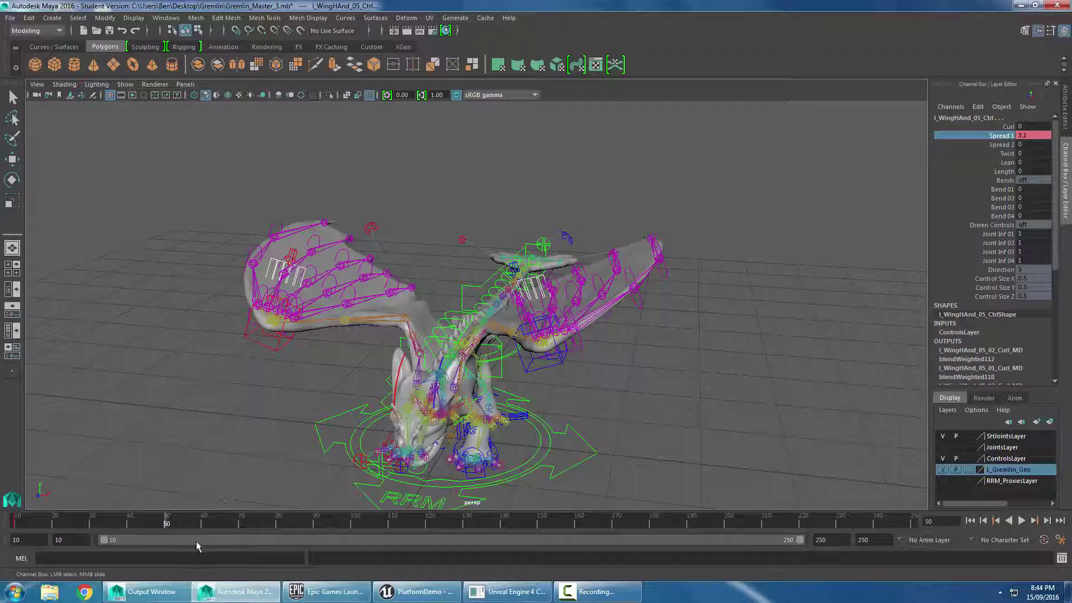
At frame 50, lower both wing wrist IK controls together to Translate Z about 1.98, with automatic keying turned on
alt+right_drag(303, 389, 300, 443)
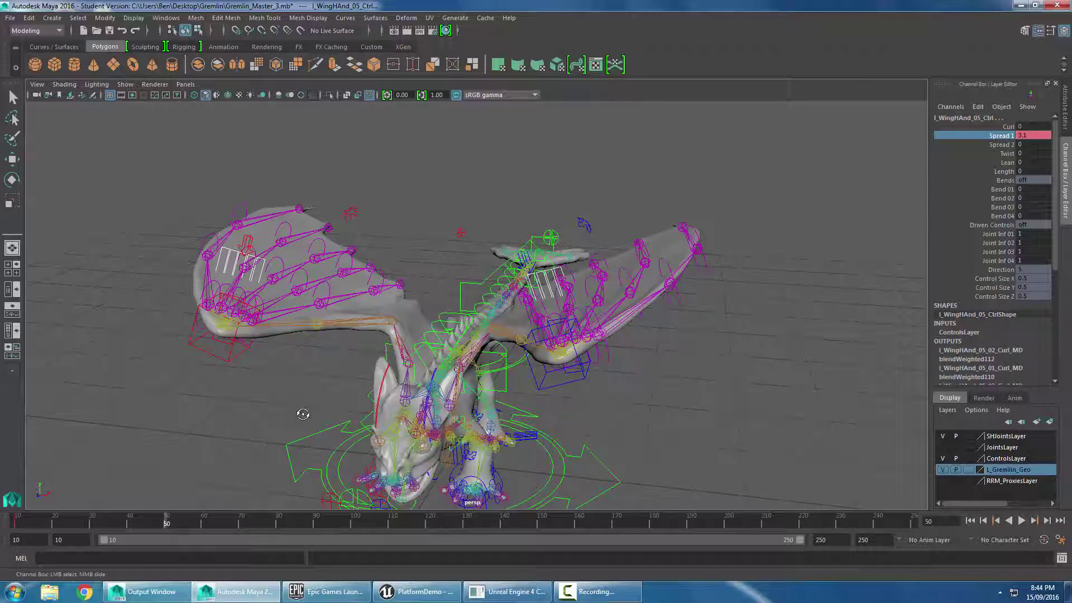
alt+drag(304, 413, 273, 333)
key(w)
click(261, 334)
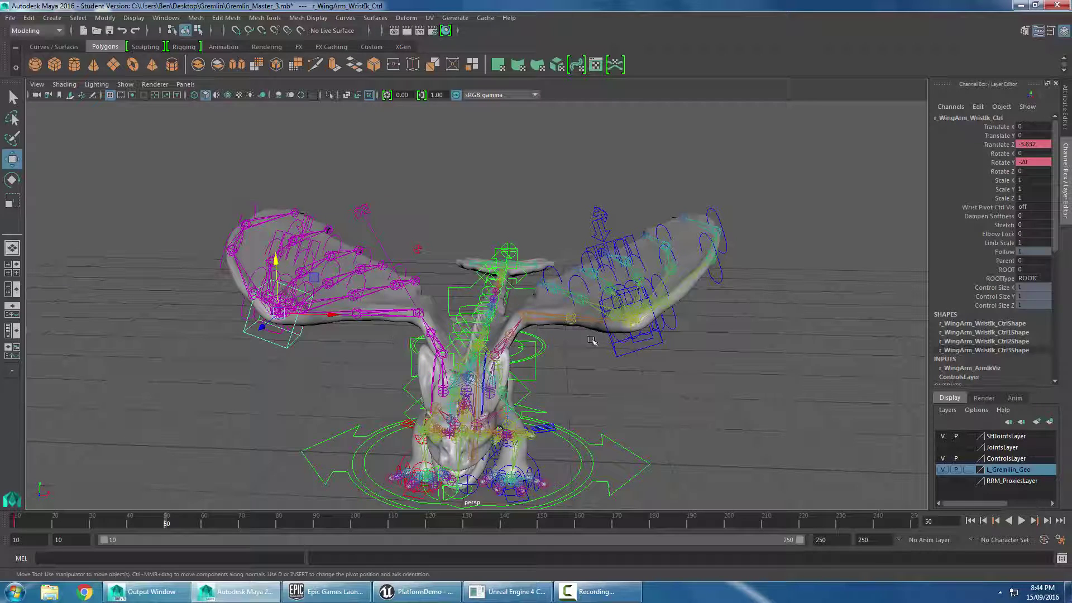
shift+click(630, 354)
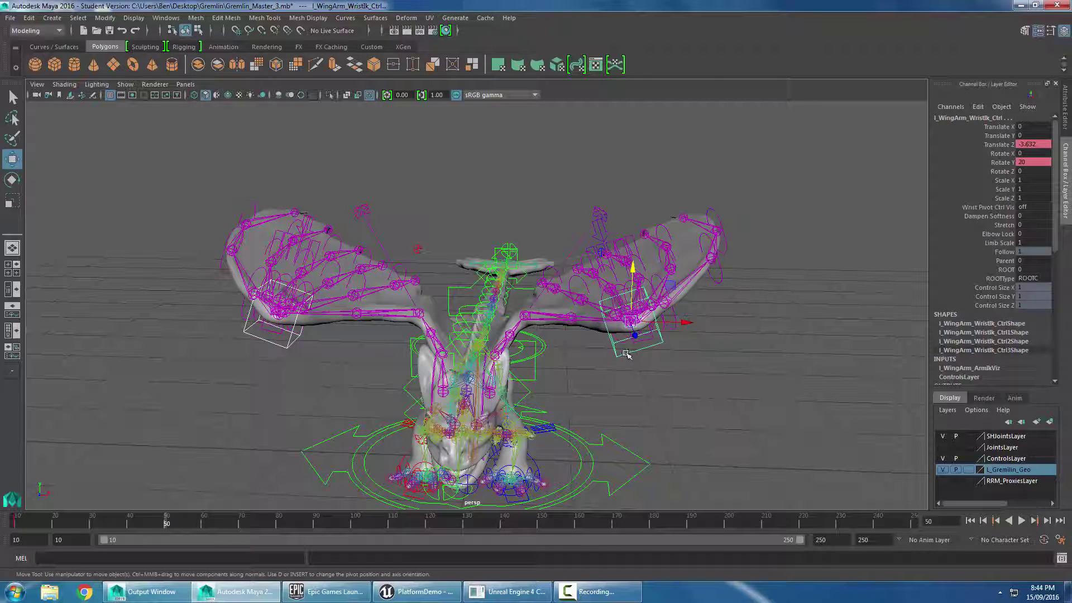
shift+click(627, 352)
key(ctrl+z)
drag(633, 271, 635, 361)
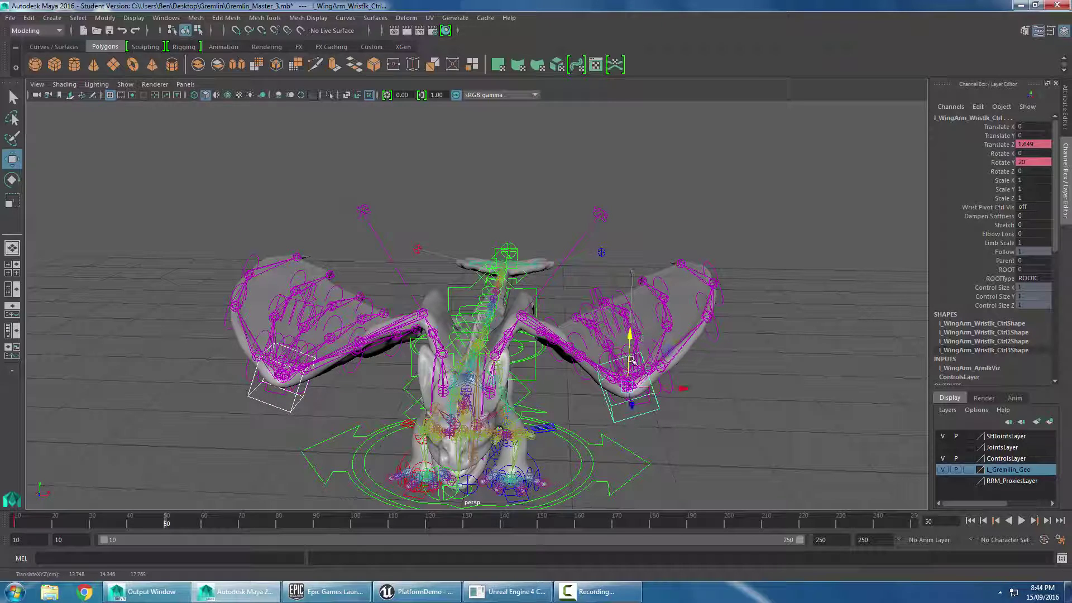
scroll(635, 360, up, 2)
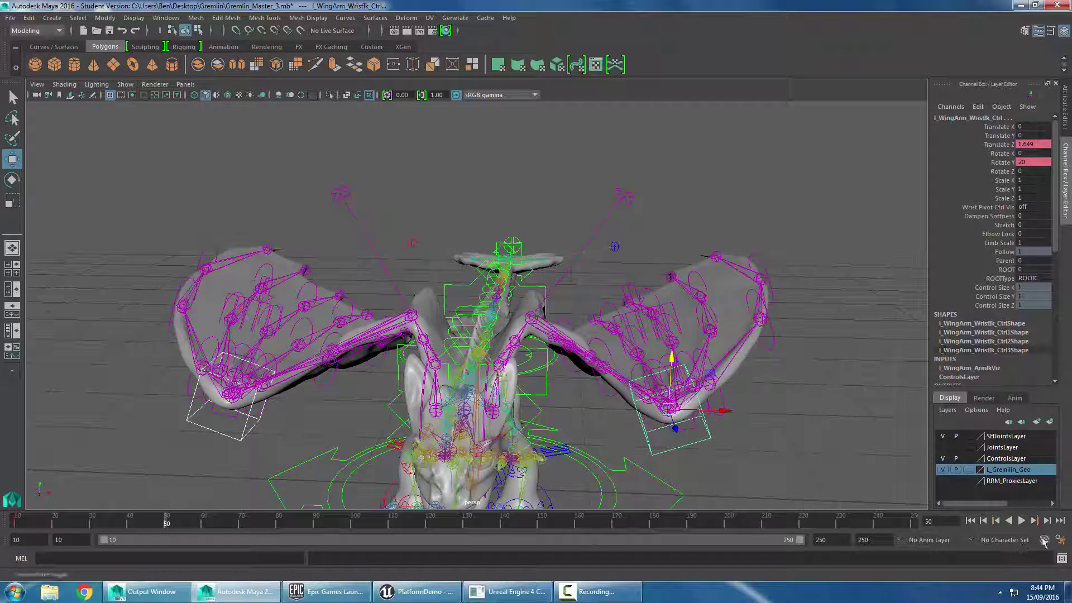
drag(672, 357, 673, 367)
Rotate the right wing wrist IK control at frame 50 and set its Rotate Y to 15
alt+drag(320, 417, 312, 411)
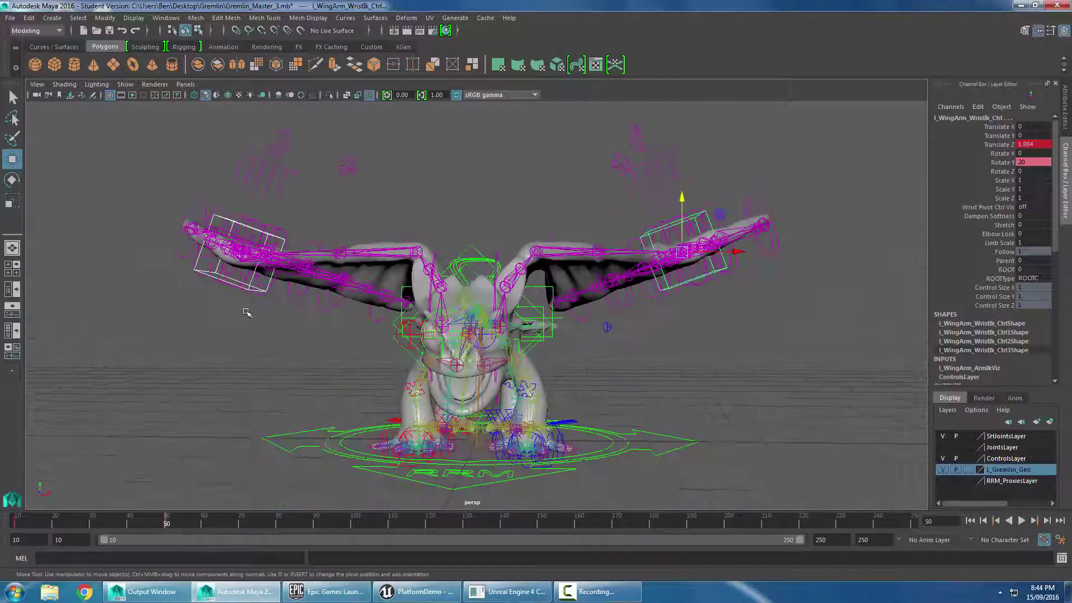
click(244, 288)
click(220, 282)
click(223, 285)
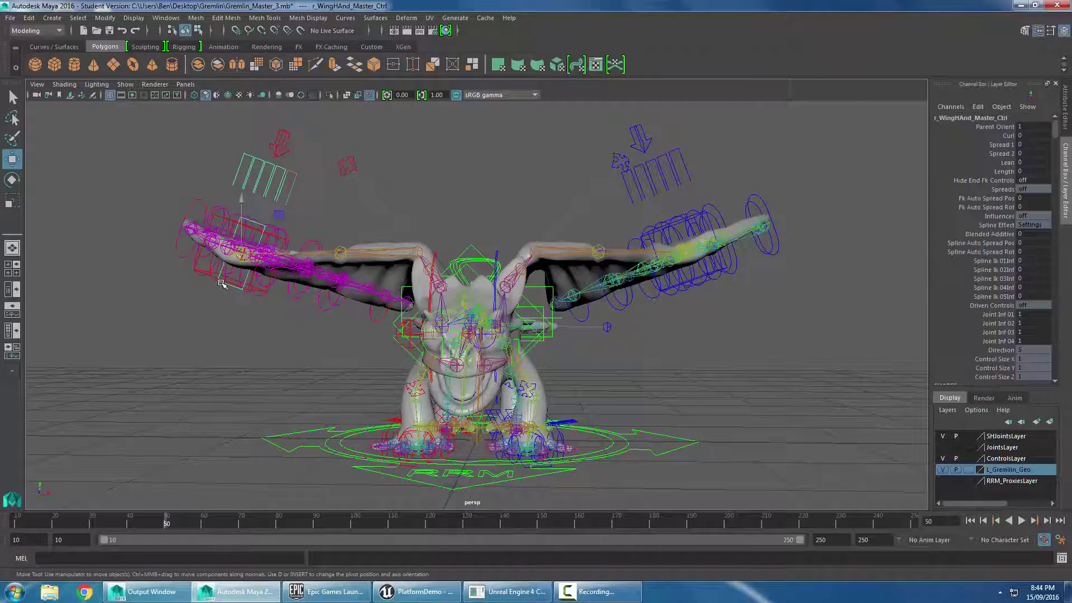
click(211, 278)
key(e)
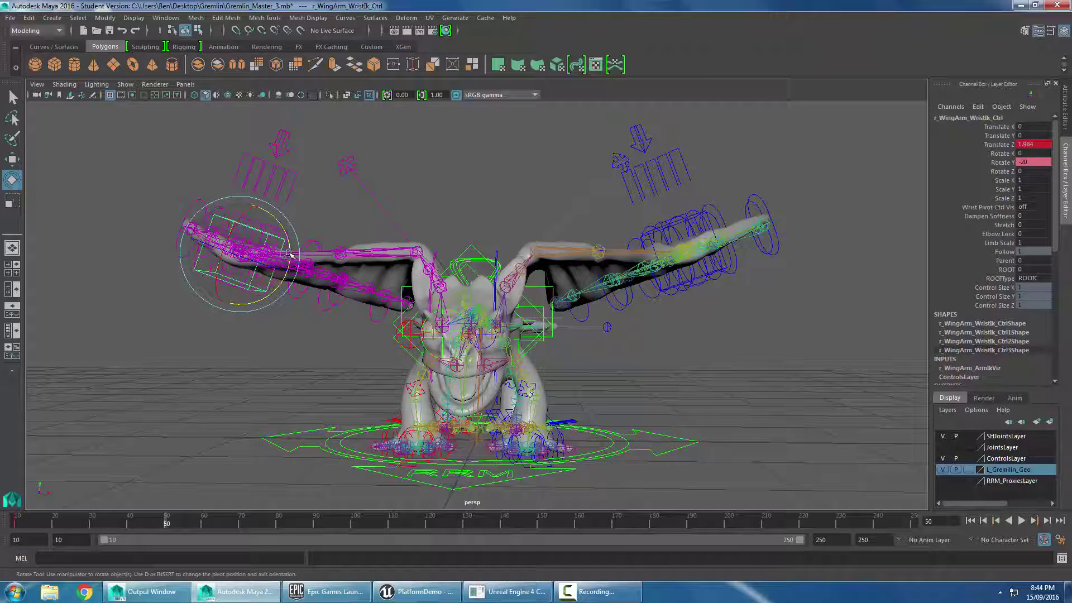
drag(289, 254, 299, 255)
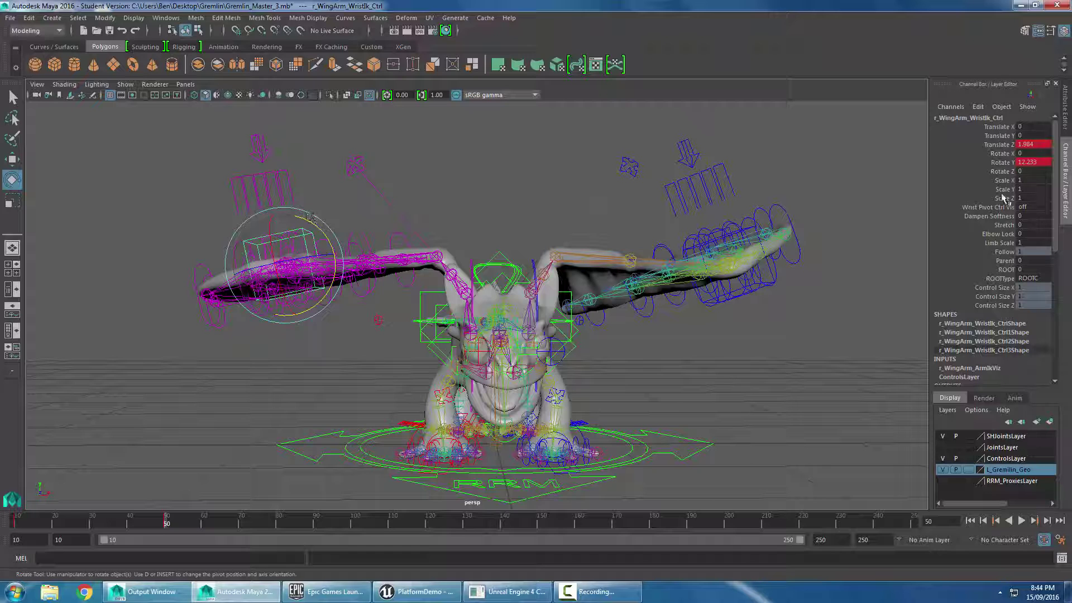
double_click(1031, 162)
text(15)
key(Return)
click(222, 372)
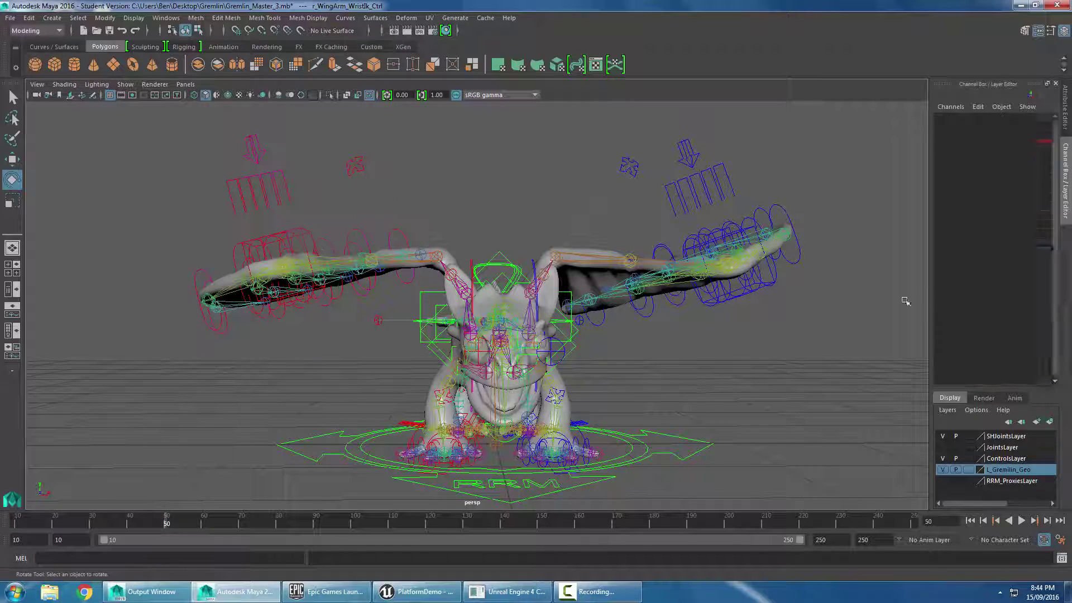
Set the left wing wrist IK control's Rotate Y to -15 at frame 50
click(308, 232)
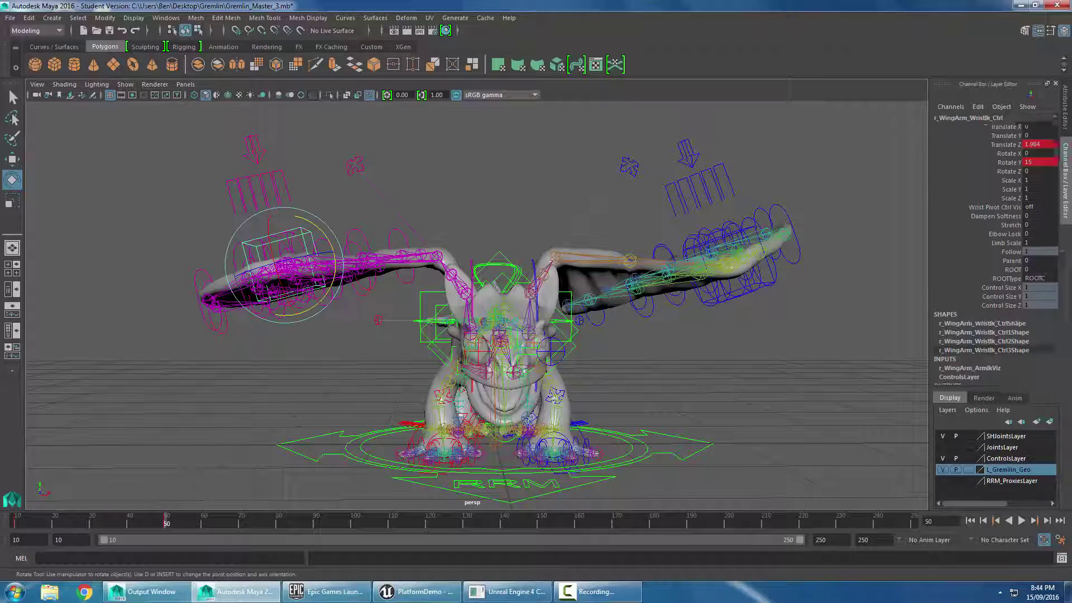
click(726, 302)
double_click(1033, 162)
text(-1)
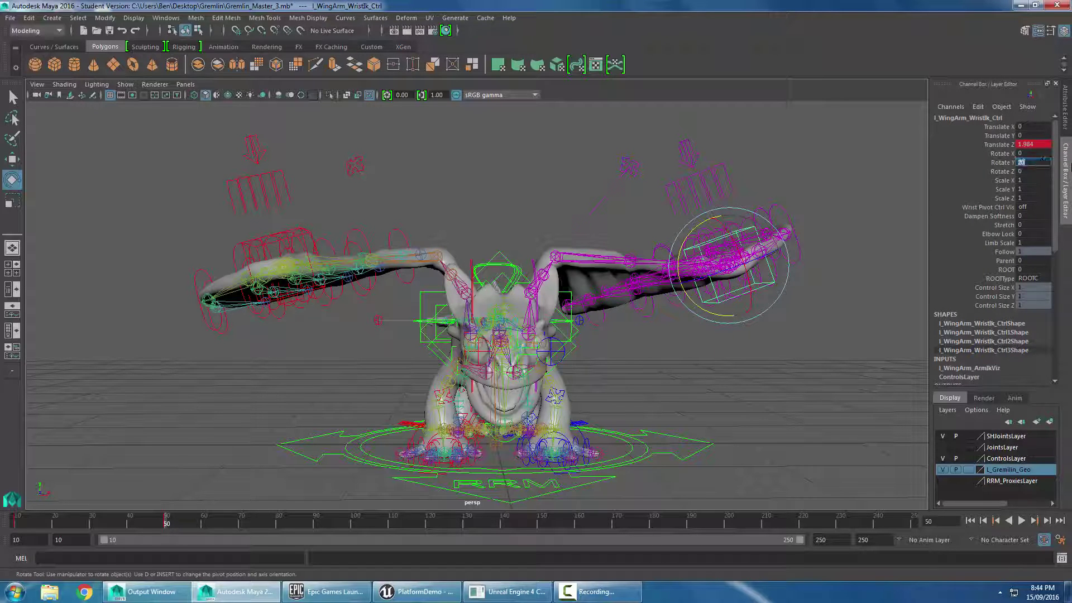
text(5)
key(Return)
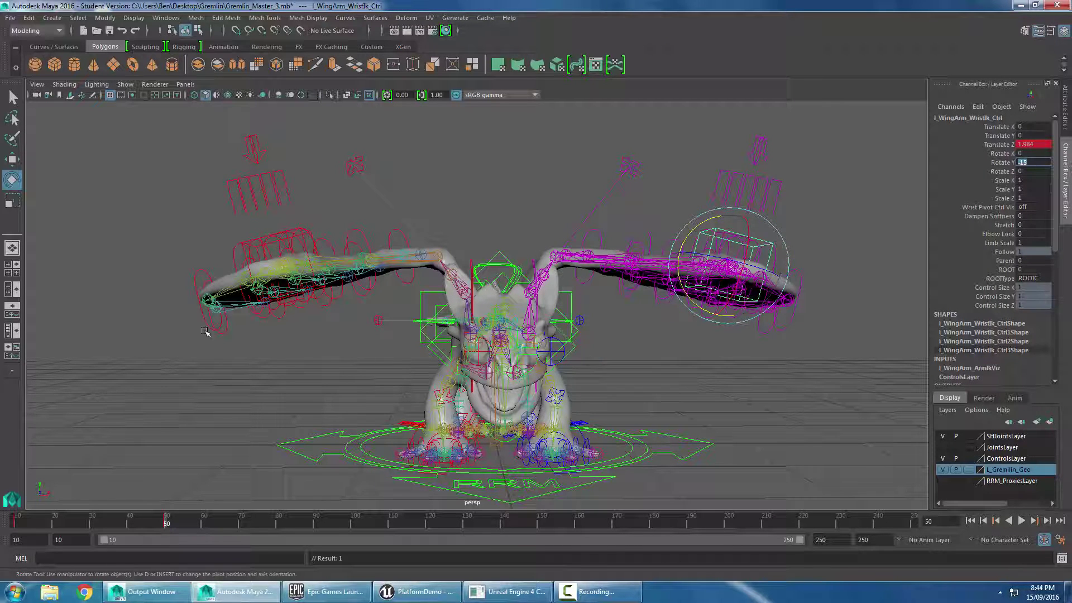
Select both wing wrist IK controls and lower them together to Translate Z about 4.22 at frame 50
alt+drag(265, 388, 485, 359)
shift+click(642, 241)
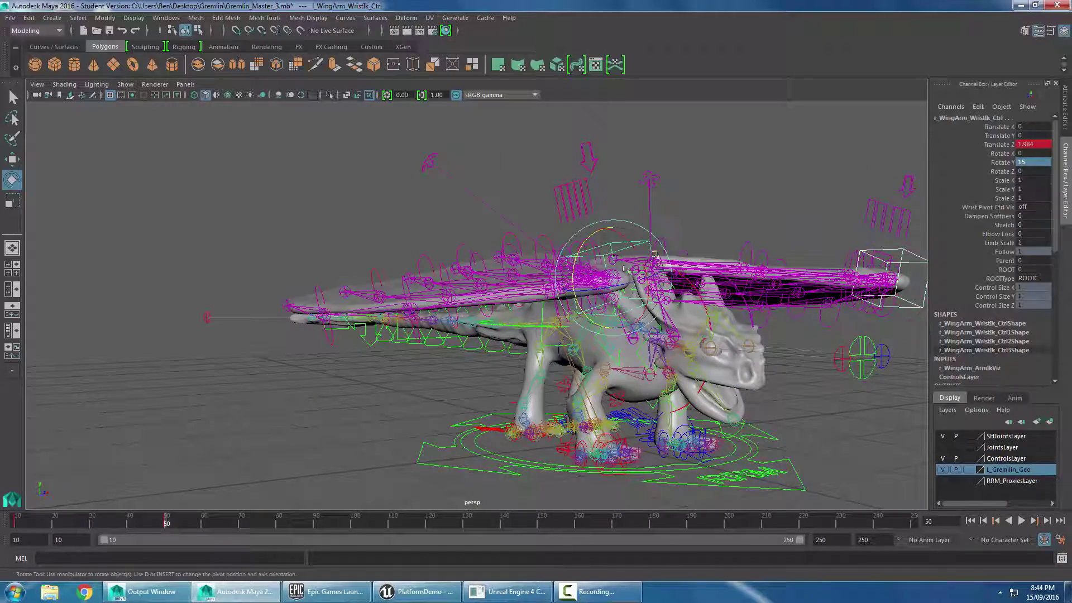
alt+drag(655, 254, 303, 283)
key(w)
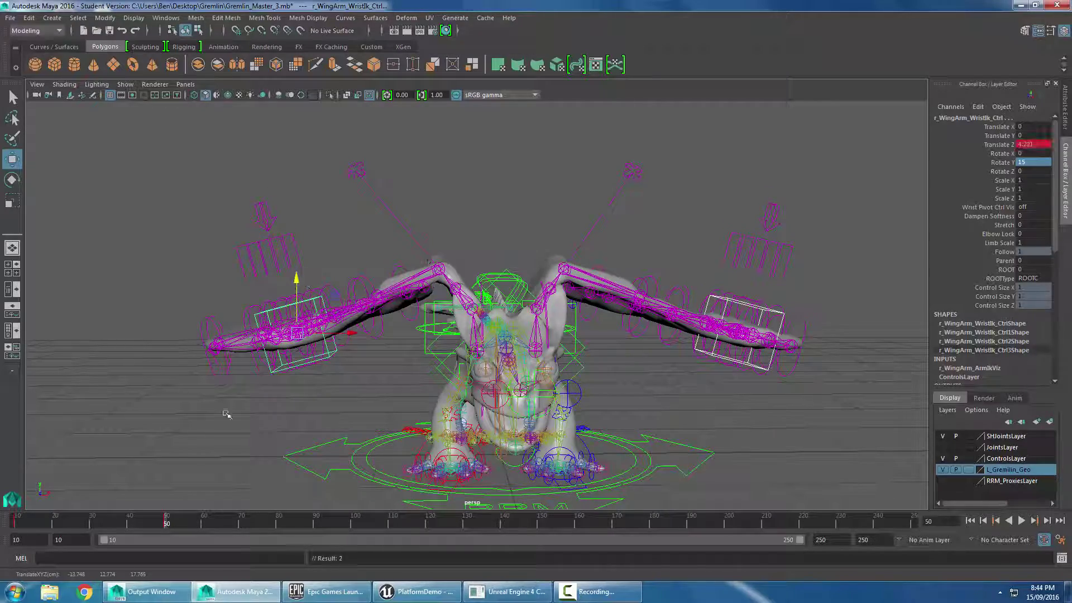
click(229, 414)
Try a Rotate Y of 22 on the right wing wrist IK control at frame 50, and settle on 25
alt+drag(309, 414, 369, 398)
click(366, 284)
alt+middle_drag(888, 335, 728, 312)
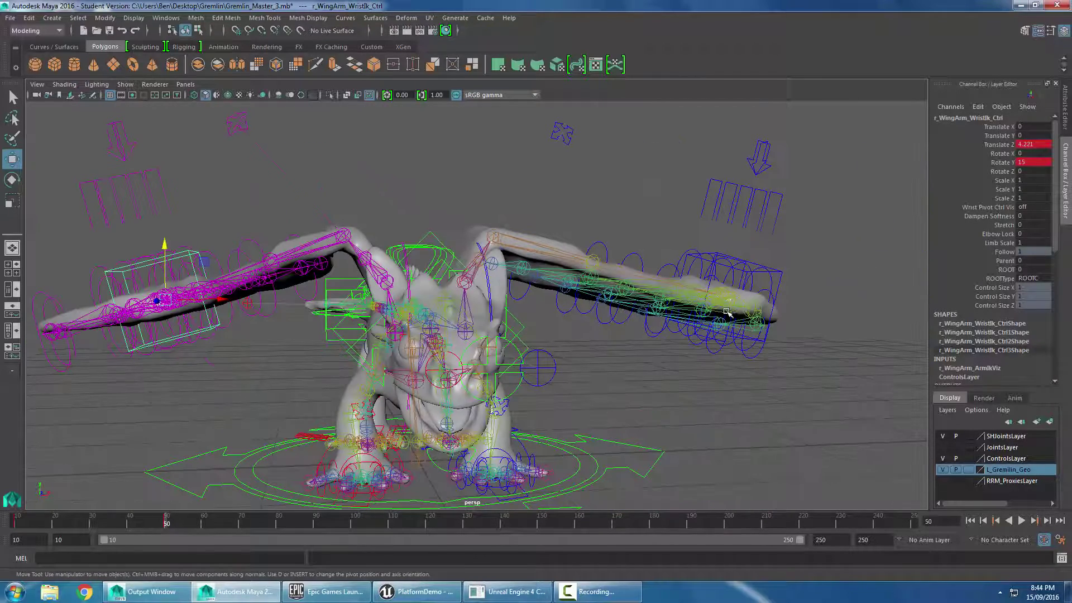
double_click(1049, 162)
text(22)
key(Return)
alt+drag(525, 335, 441, 345)
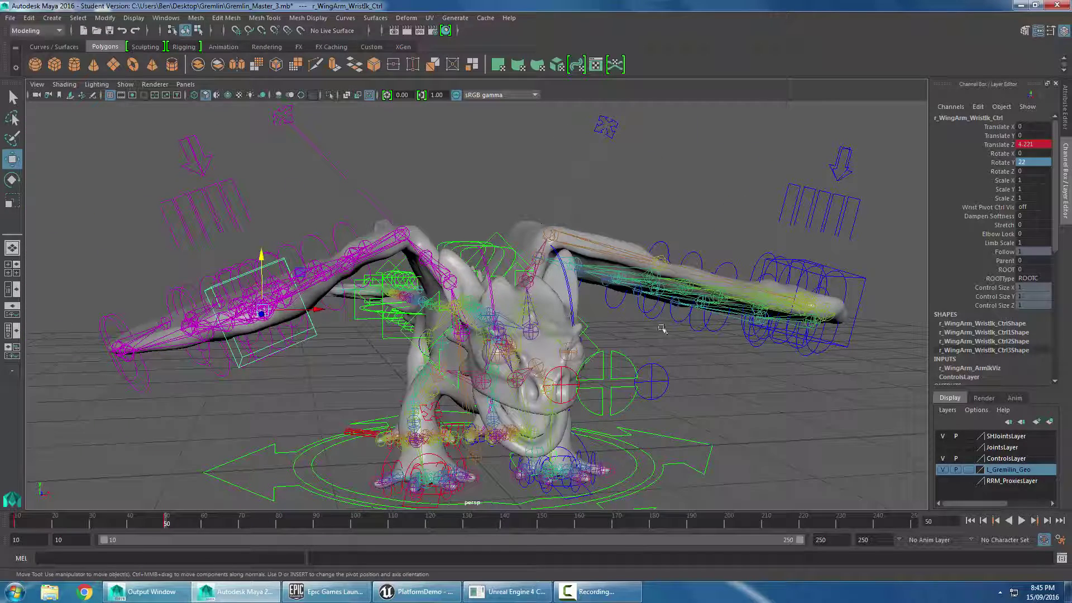
double_click(1030, 162)
key(Return)
Set the left wing wrist IK control's Rotate Y to -25 at frame 50
alt+drag(642, 424, 658, 282)
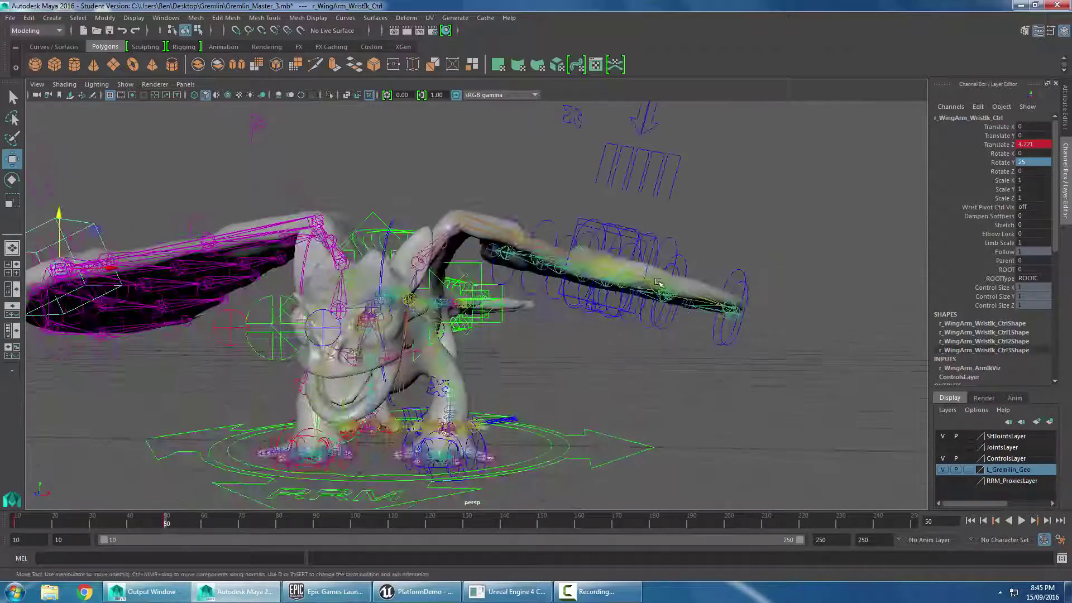
click(581, 217)
double_click(1033, 162)
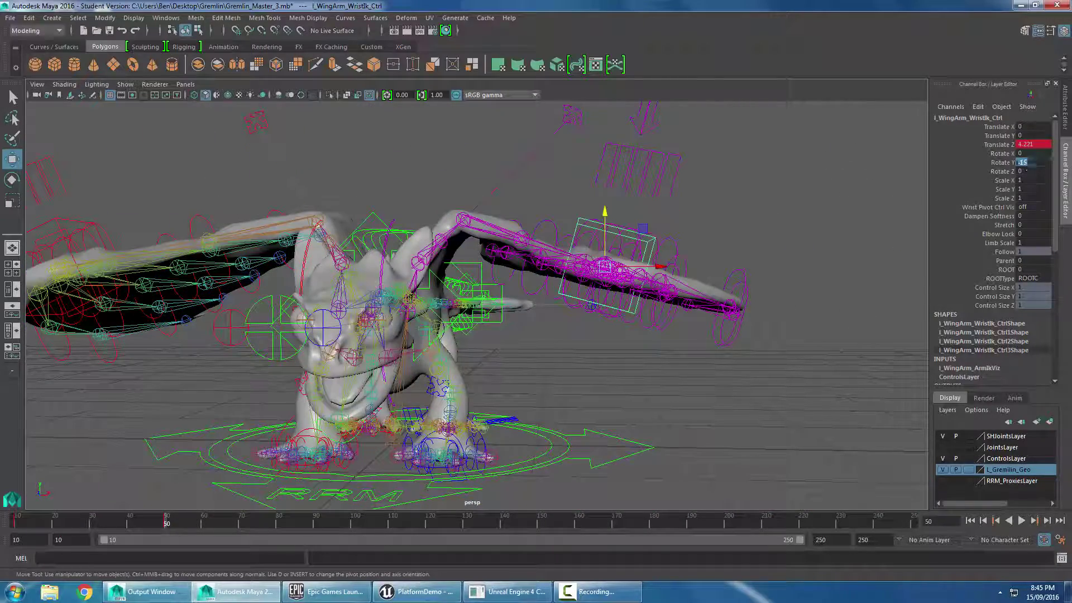
text(-25)
key(Return)
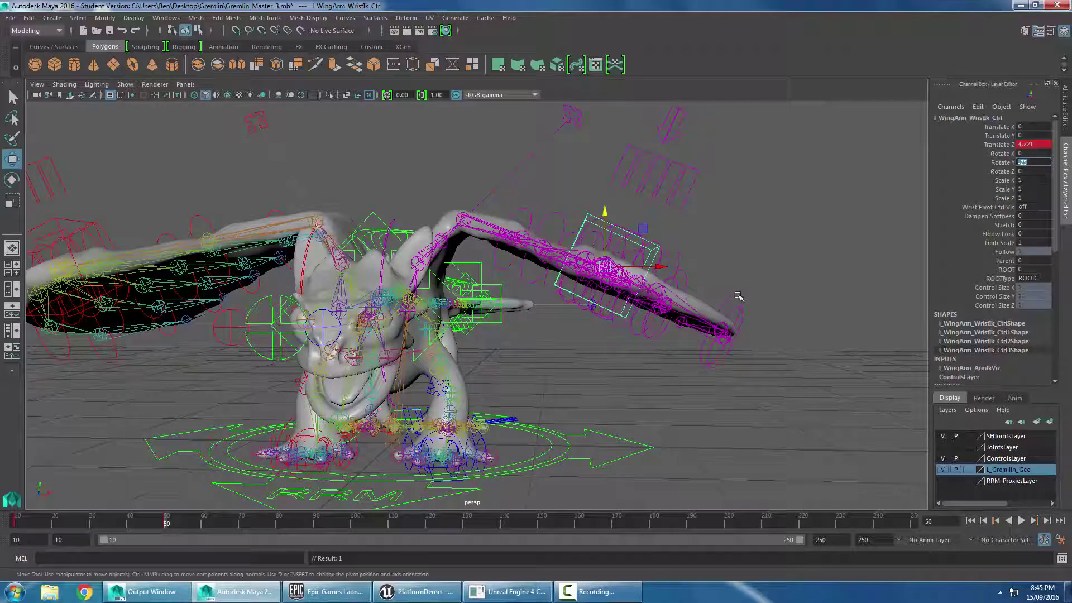
Select the finger controls above both wings and reduce their Spread 1 to 1.2 at frame 50
alt+drag(735, 300, 730, 267)
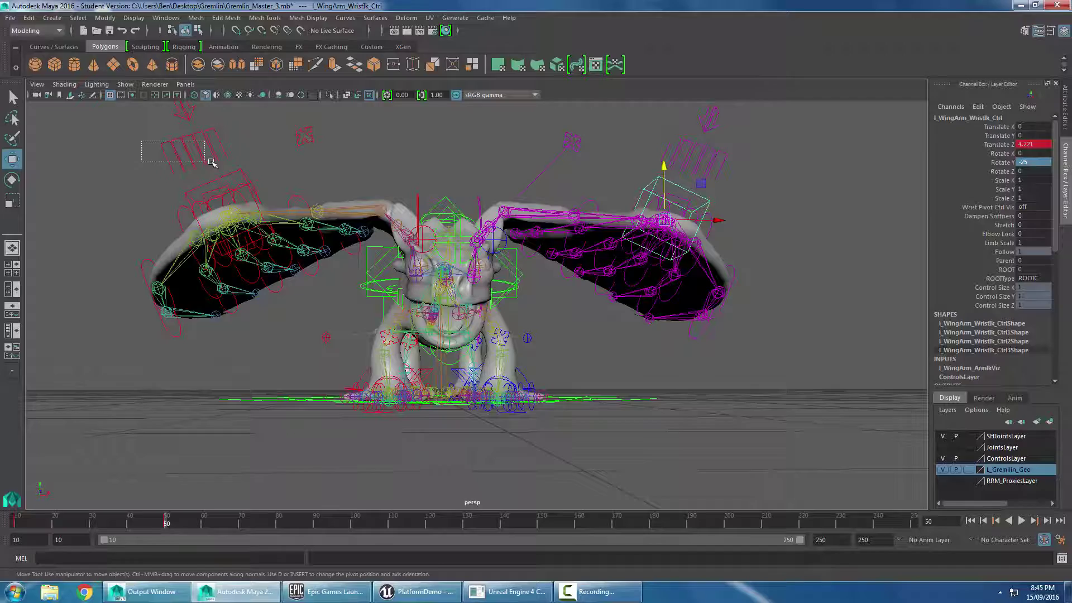
drag(211, 162, 212, 162)
drag(744, 184, 671, 216)
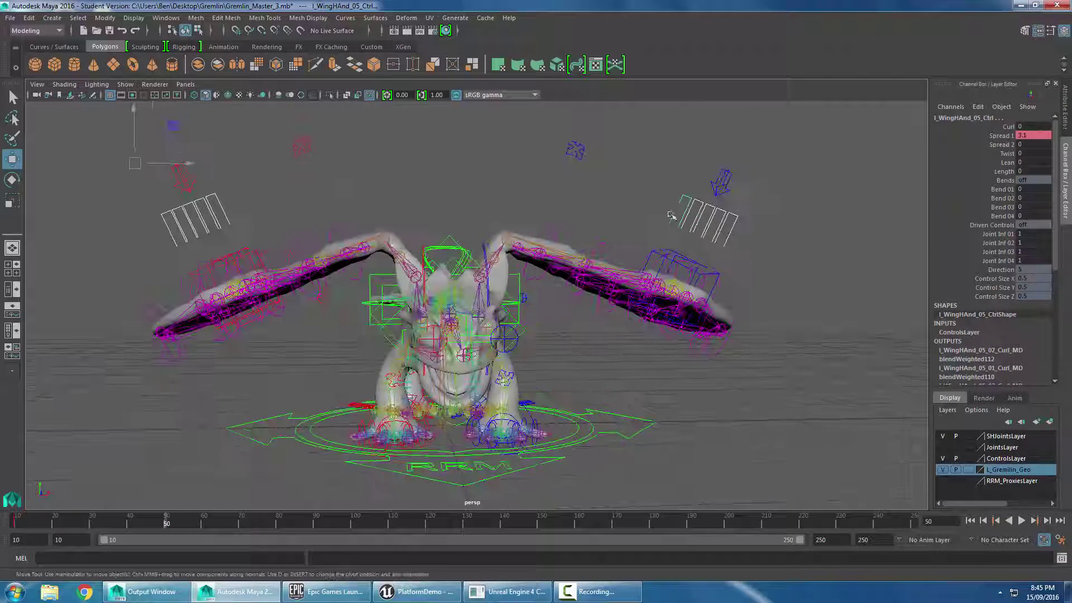
click(1000, 136)
middle_drag(727, 186, 750, 196)
alt+drag(750, 196, 743, 235)
middle_drag(742, 235, 703, 242)
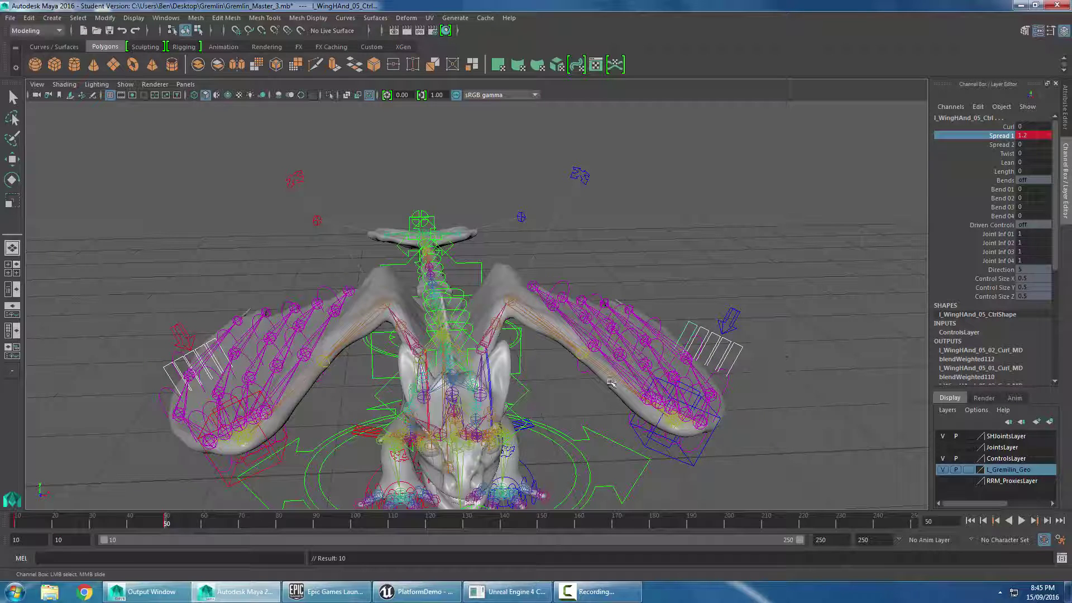
Scrub between frames 10 and 50 to examine the wing flap from the front and the side
drag(146, 522, 168, 521)
click(220, 476)
key(w)
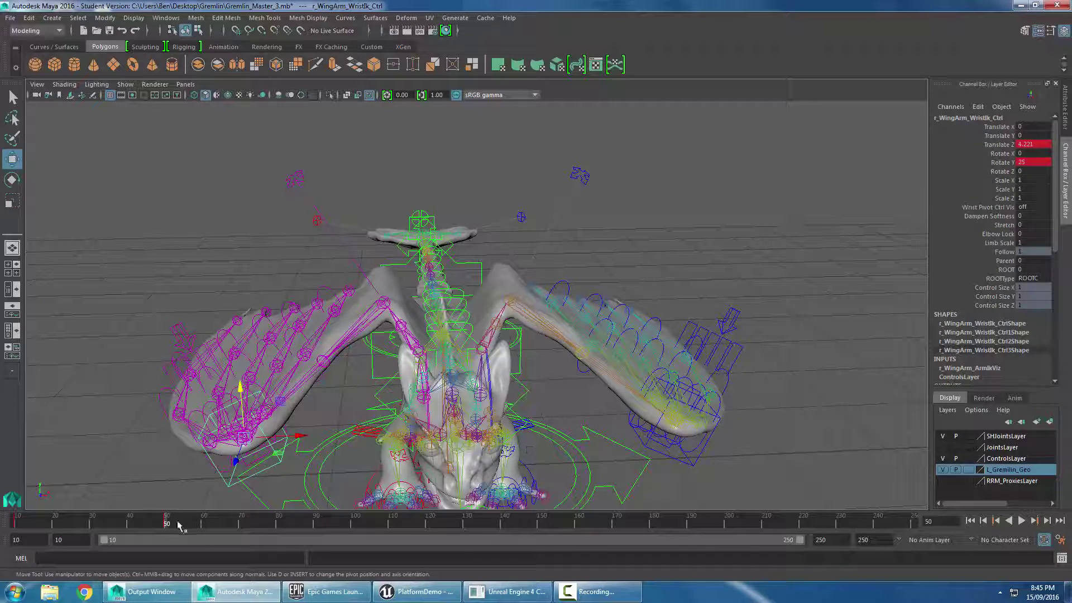
key(alt+v)
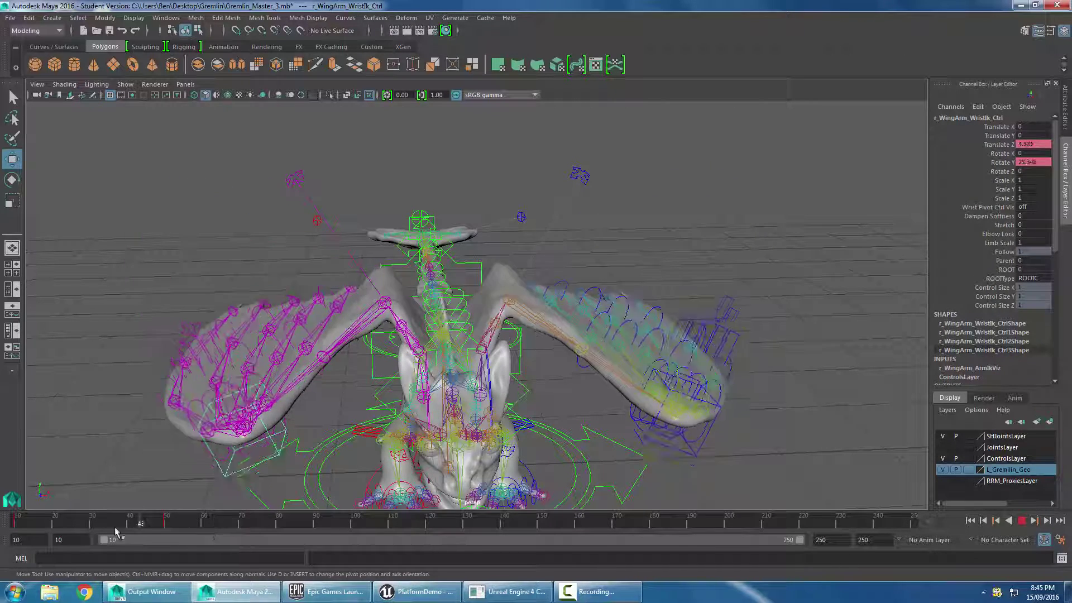
drag(115, 525, 15, 525)
key(alt+v)
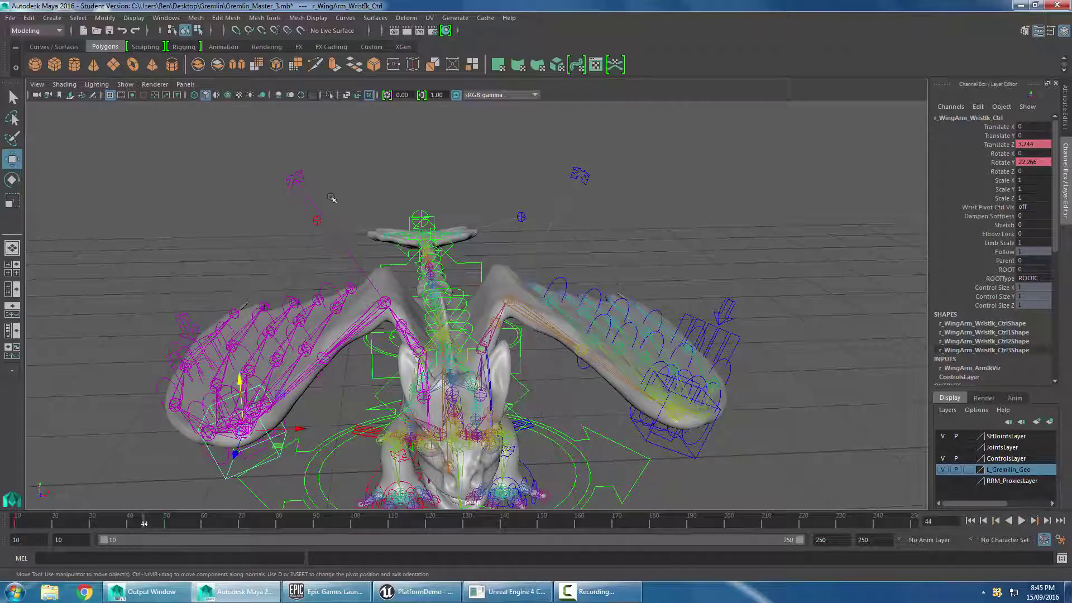
key(alt+v)
alt+drag(179, 343, 492, 363)
click(166, 525)
key(alt+v)
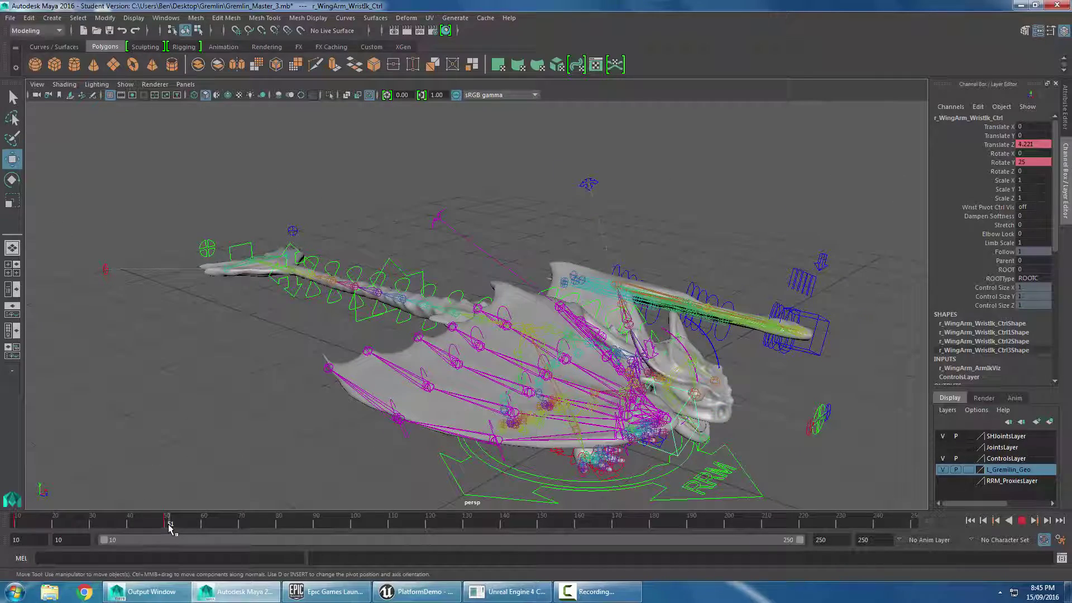
drag(167, 526, 165, 526)
alt+drag(305, 391, 170, 312)
alt+right_drag(321, 402, 702, 402)
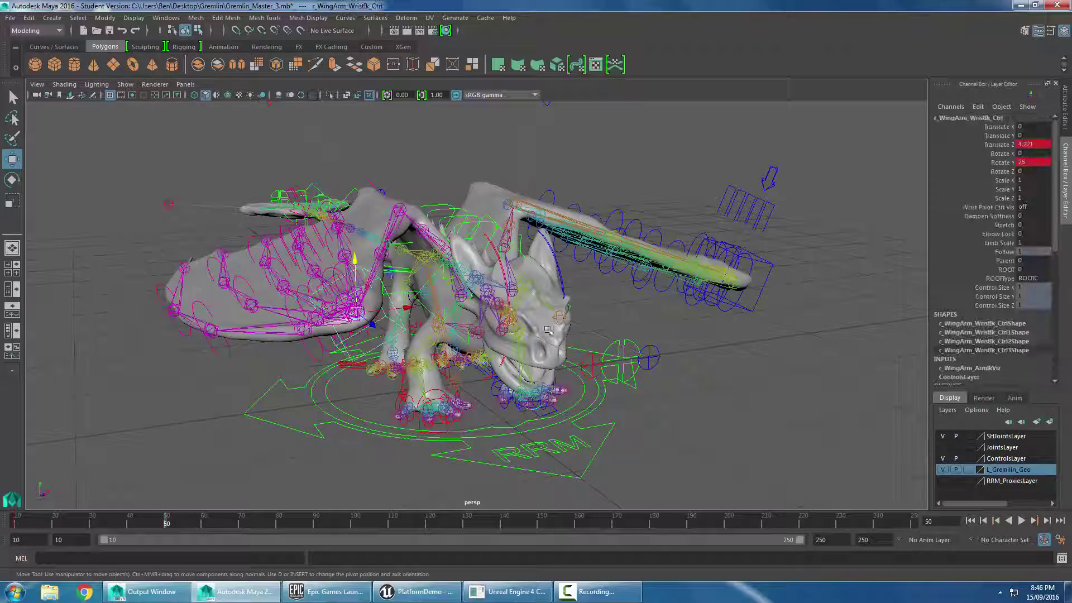
Copy the frame 10 keys of both wing wrist IK controls and paste them at frame 90
click(749, 307)
drag(39, 523, 16, 521)
shift+drag(16, 522, 40, 523)
right_click(28, 517)
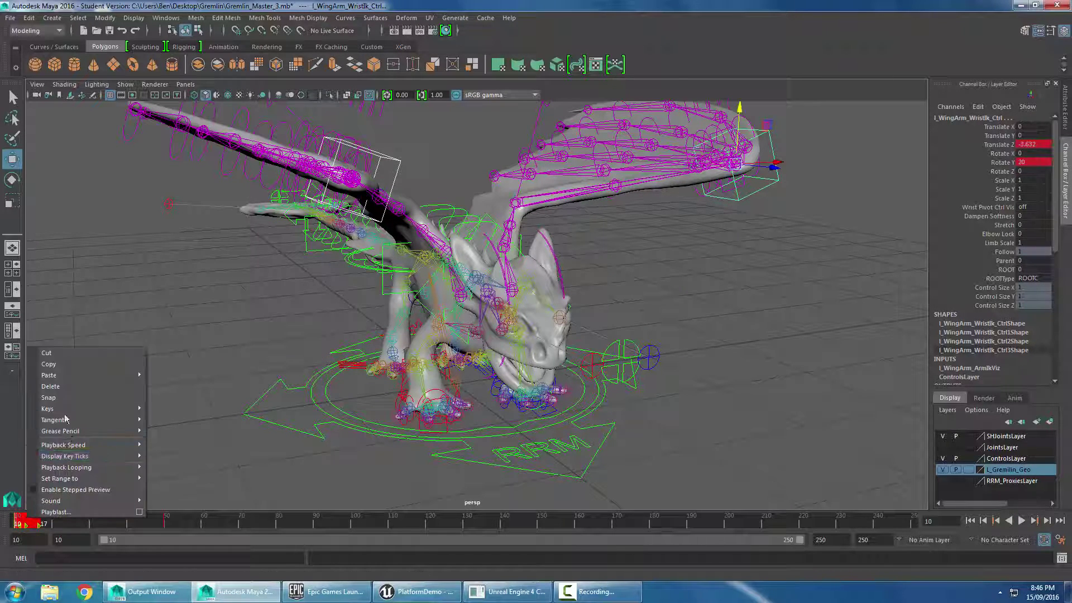
click(48, 363)
click(316, 525)
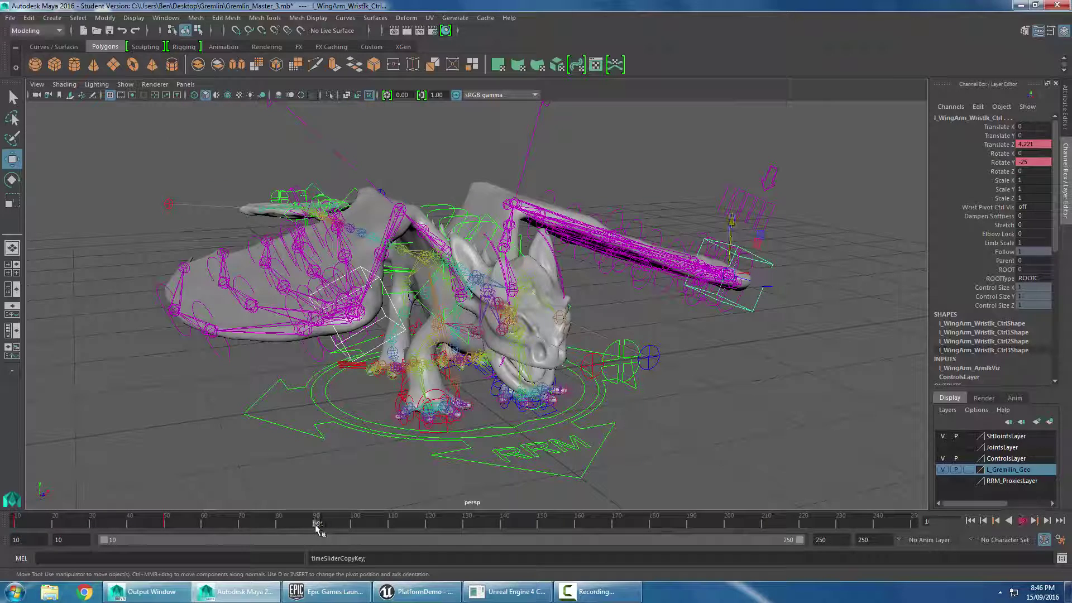
right_click(316, 525)
mouse_move(356, 384)
click(456, 391)
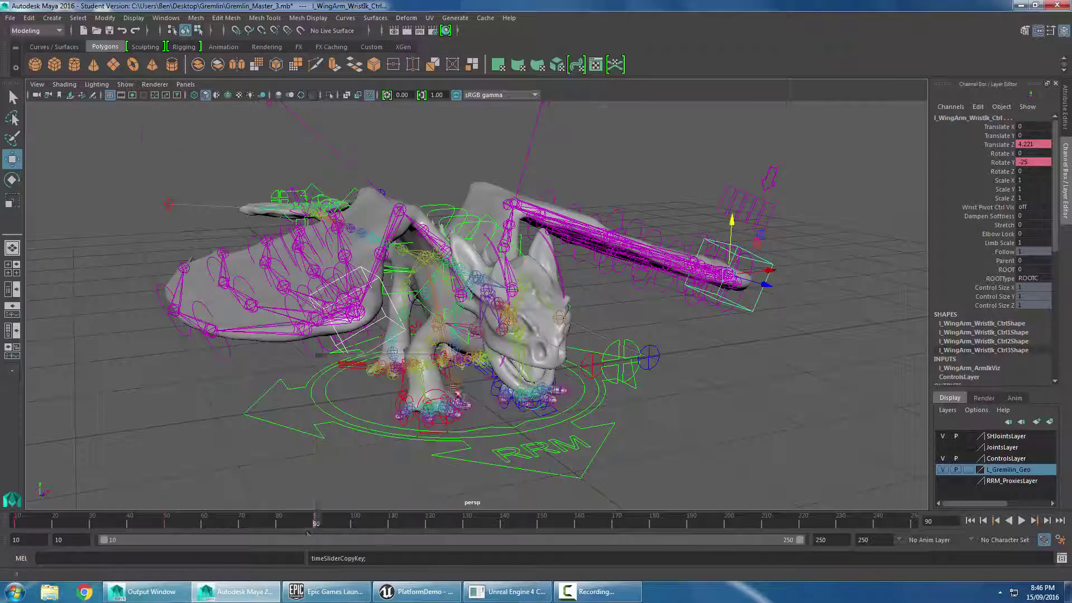
Shorten the playback range to end at frame 89 and play the wrist motion to check the flap loop
mouse_move(306, 531)
mouse_down()
mouse_move(198, 528)
mouse_move(316, 531)
mouse_move(17, 522)
mouse_move(720, 525)
mouse_up()
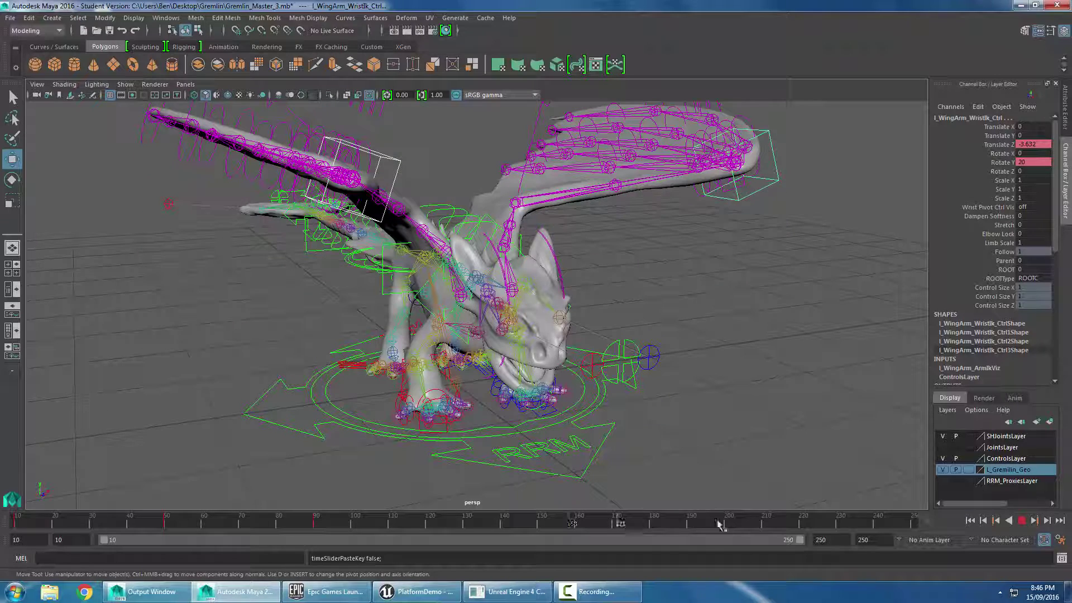
drag(267, 525, 4, 525)
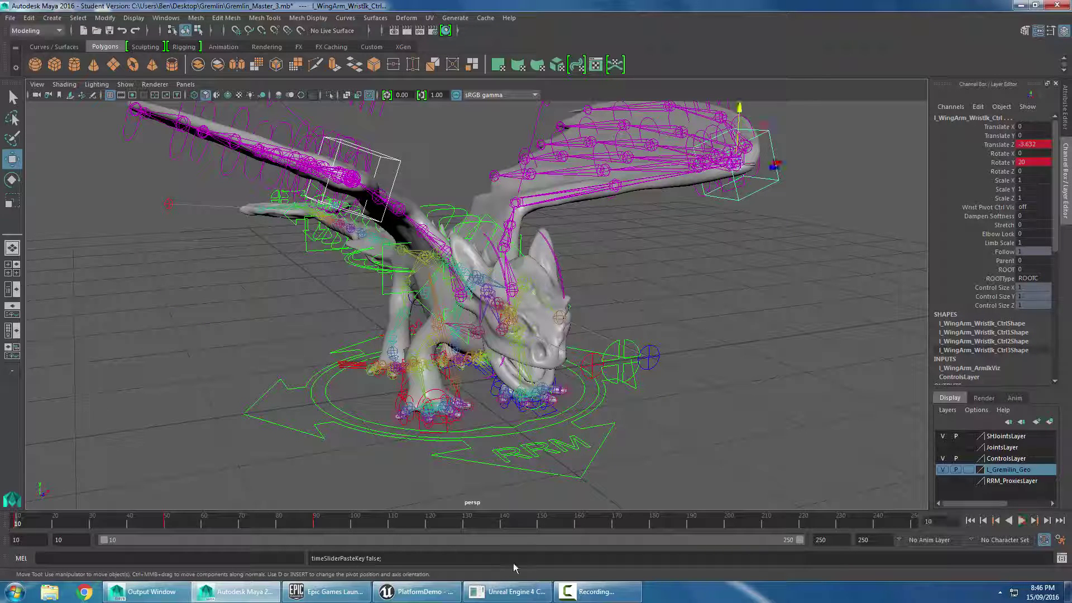
drag(803, 541, 329, 572)
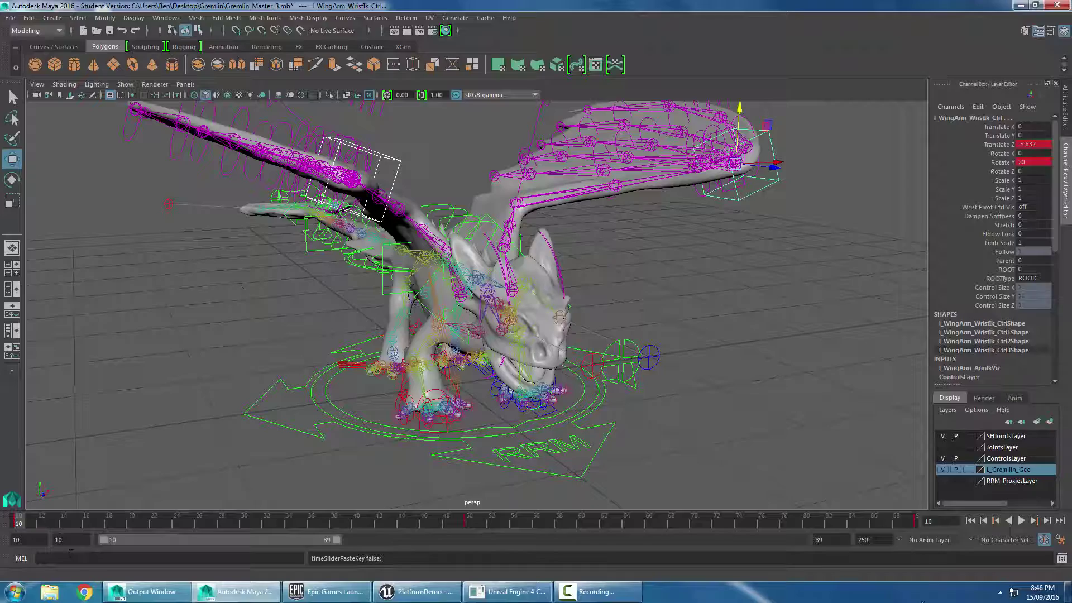
click(1021, 521)
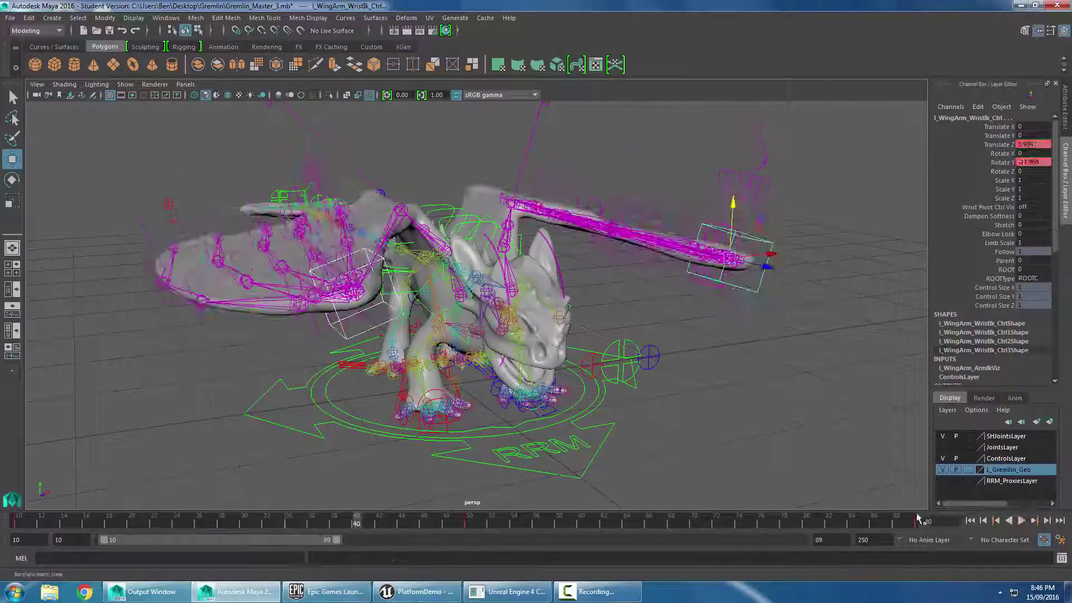
click(1025, 522)
click(971, 521)
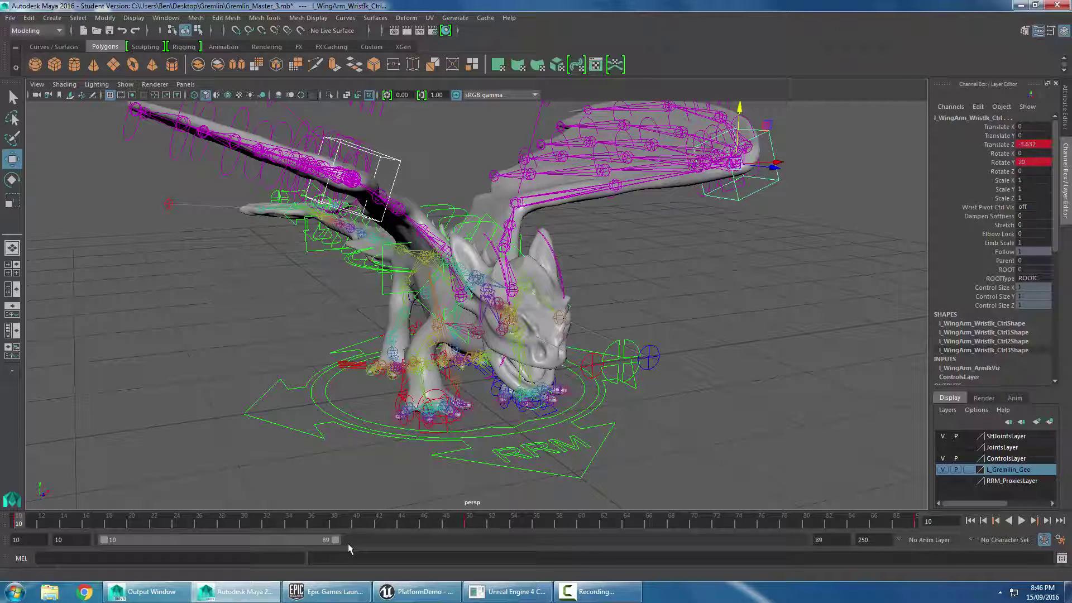
Extend the playback range to frame 166, and copy both wings' finger control keys from frame 10 to frame 90
drag(337, 540, 558, 540)
scroll(482, 250, down, 3)
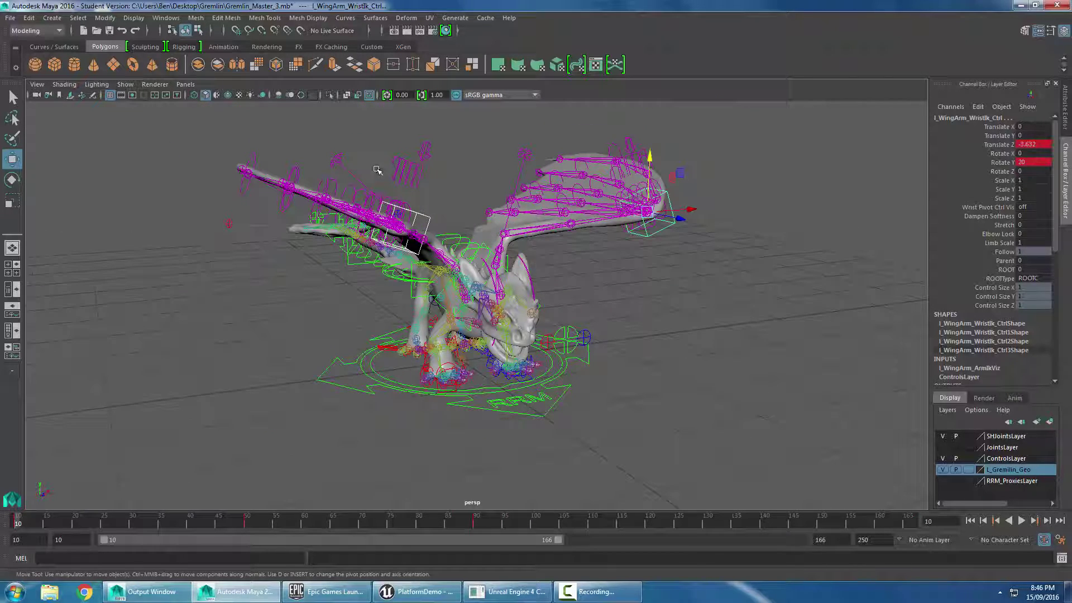
drag(448, 187, 391, 163)
alt+drag(586, 203, 464, 237)
alt+drag(464, 186, 453, 162)
shift+drag(42, 520, 12, 520)
right_click(13, 521)
click(34, 361)
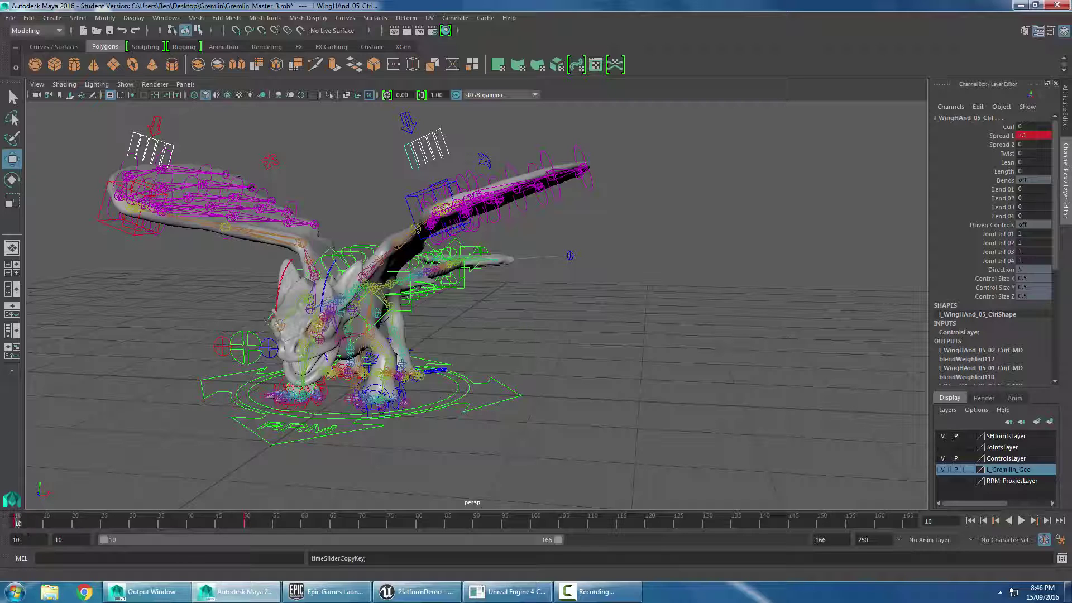
key(alt+v)
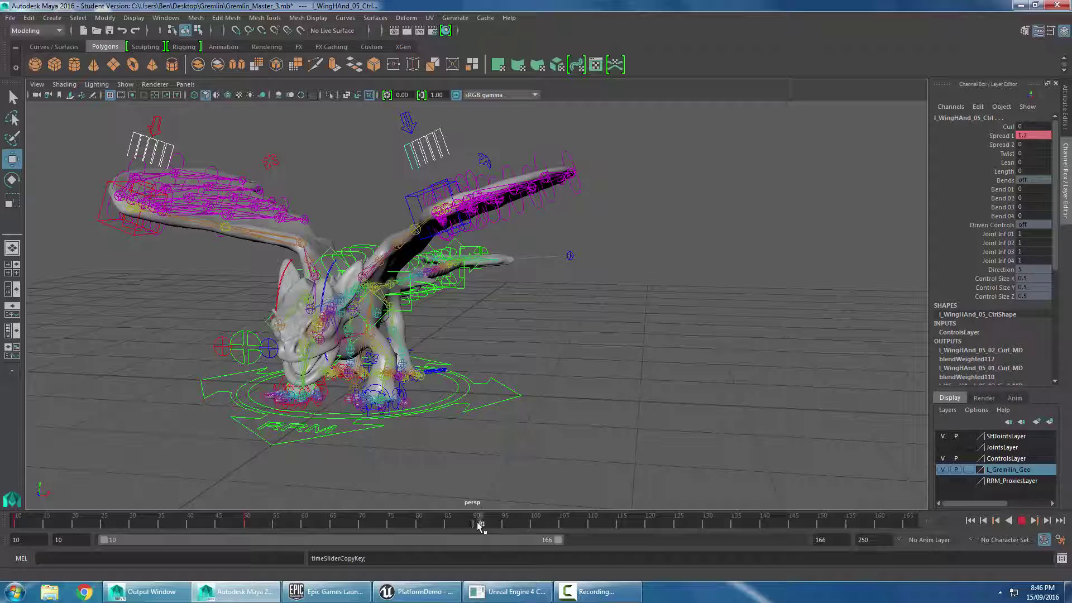
right_click(479, 525)
mouse_move(588, 380)
click(626, 386)
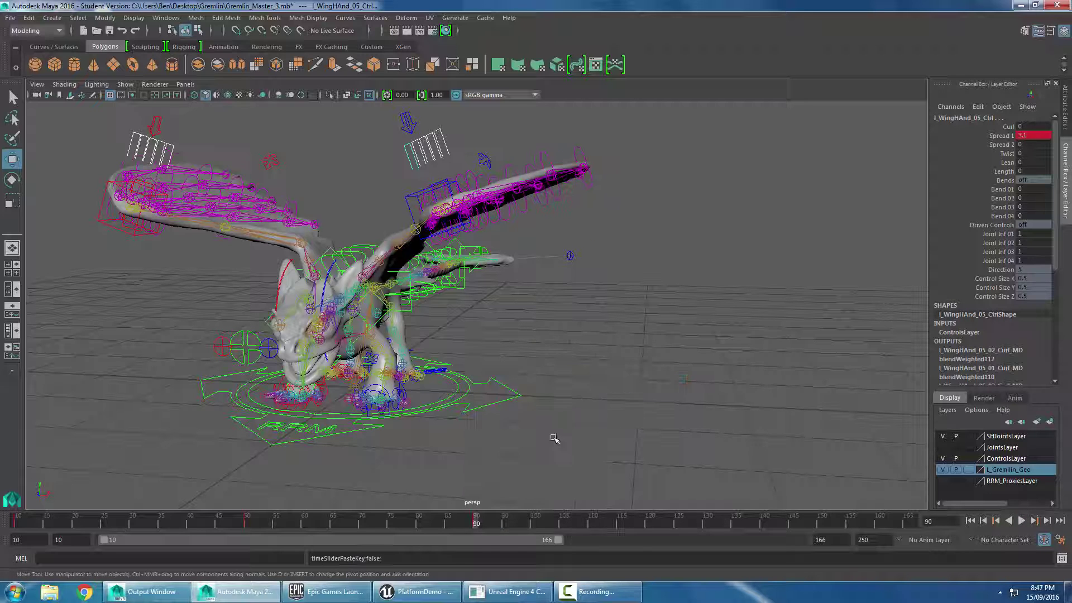
Set the playback range end to 89 and play the full wing flap with the finger spread included
drag(550, 546, 358, 545)
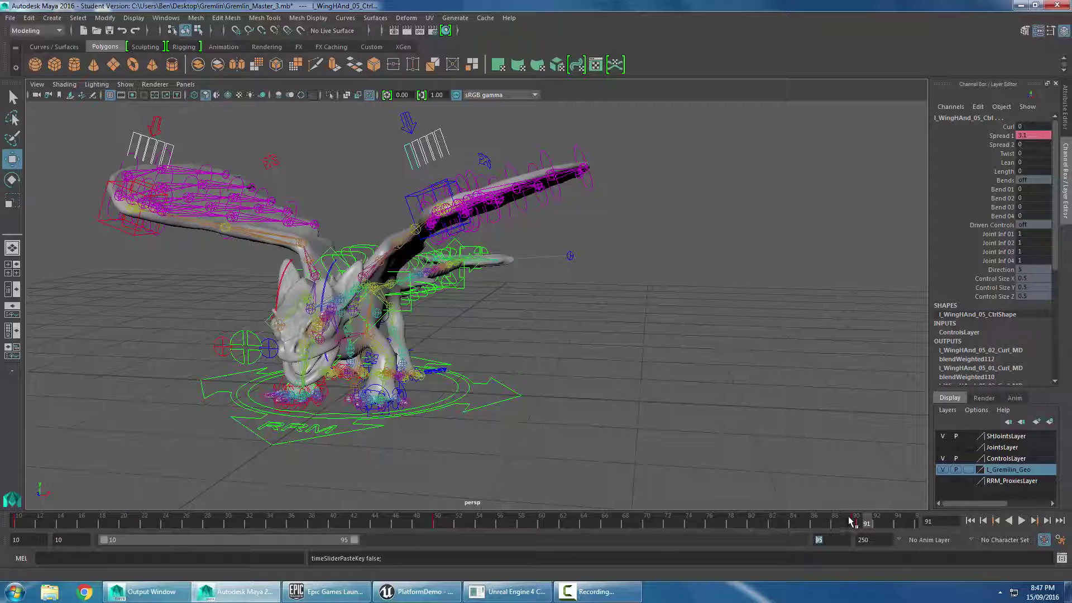
text(89)
key(Return)
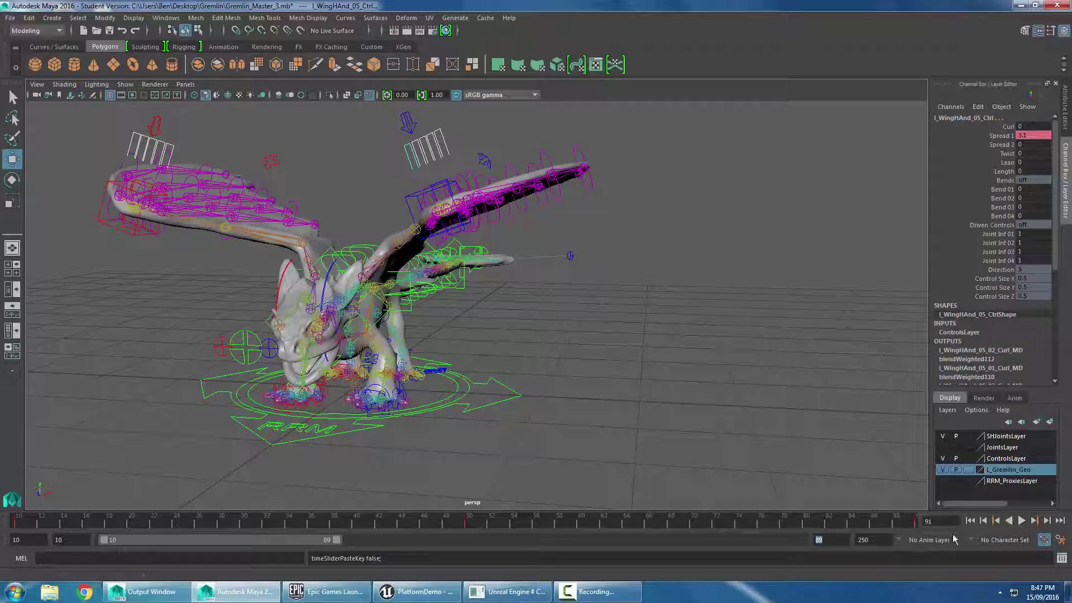
click(1020, 521)
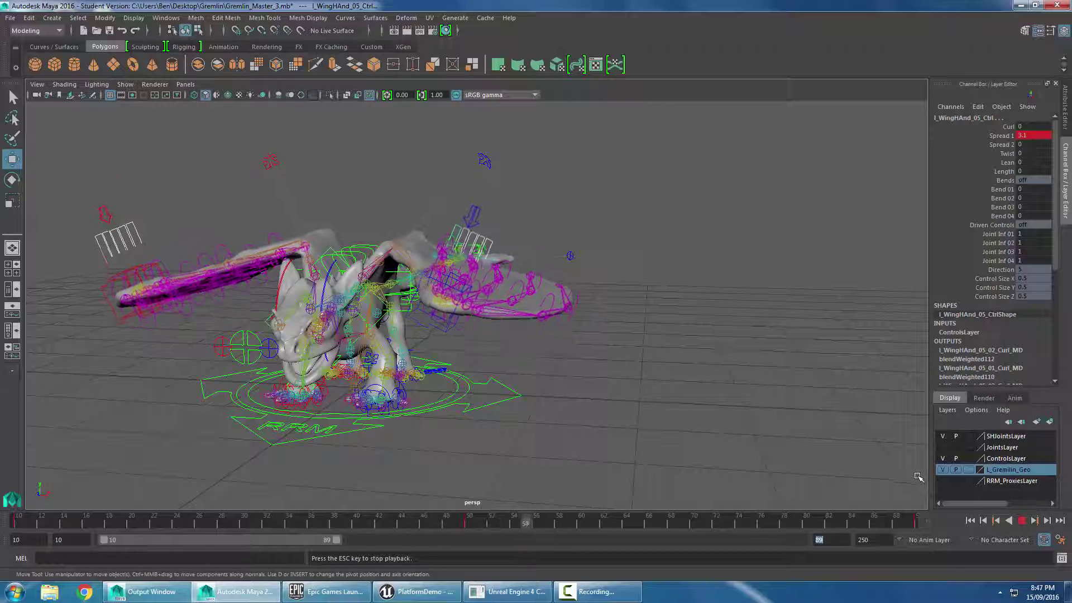
click(1022, 521)
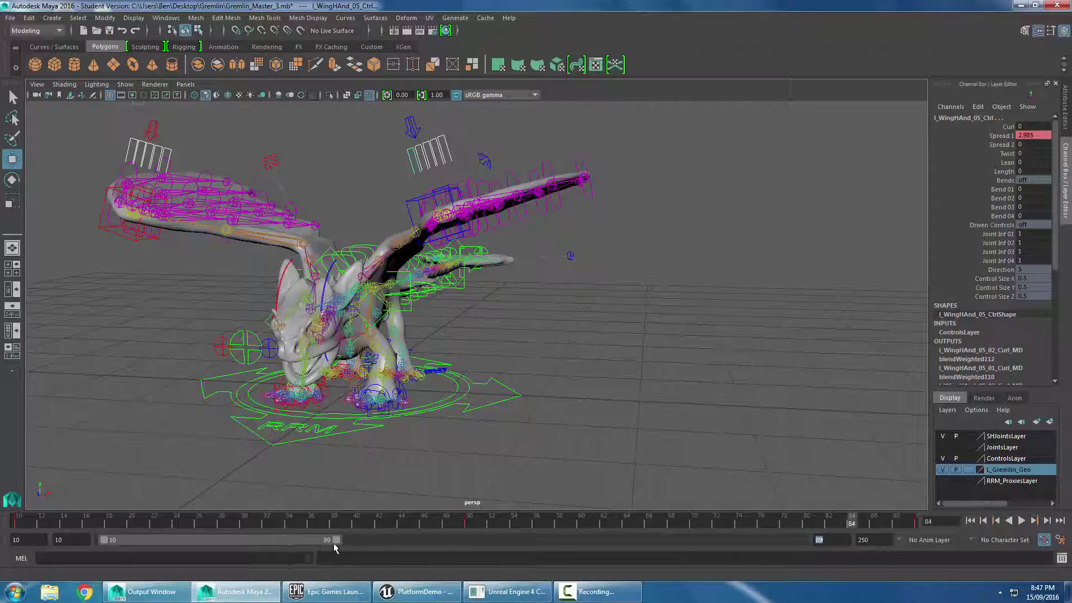
Extend the playback range to end at frame 169
drag(333, 543, 547, 540)
drag(300, 541, 103, 541)
drag(540, 545, 567, 540)
Select the dragon's ROOT control and lower the body to Translate Y about -2.18
click(506, 414)
alt+drag(422, 438, 532, 341)
click(525, 329)
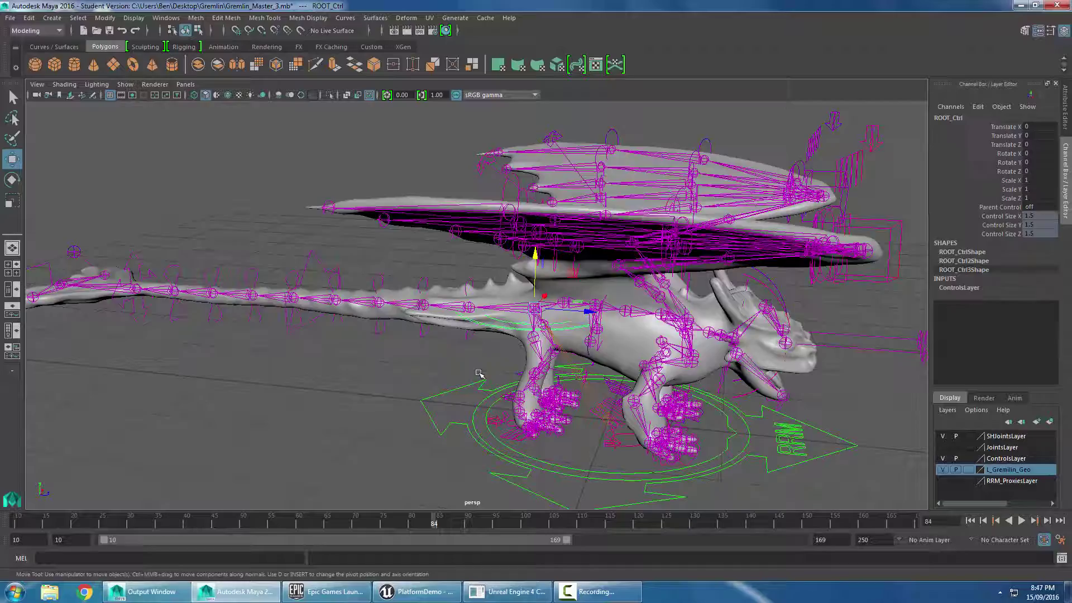
alt+middle_drag(479, 373, 386, 362)
mouse_move(441, 244)
mouse_down()
mouse_move(448, 276)
mouse_move(447, 264)
mouse_up()
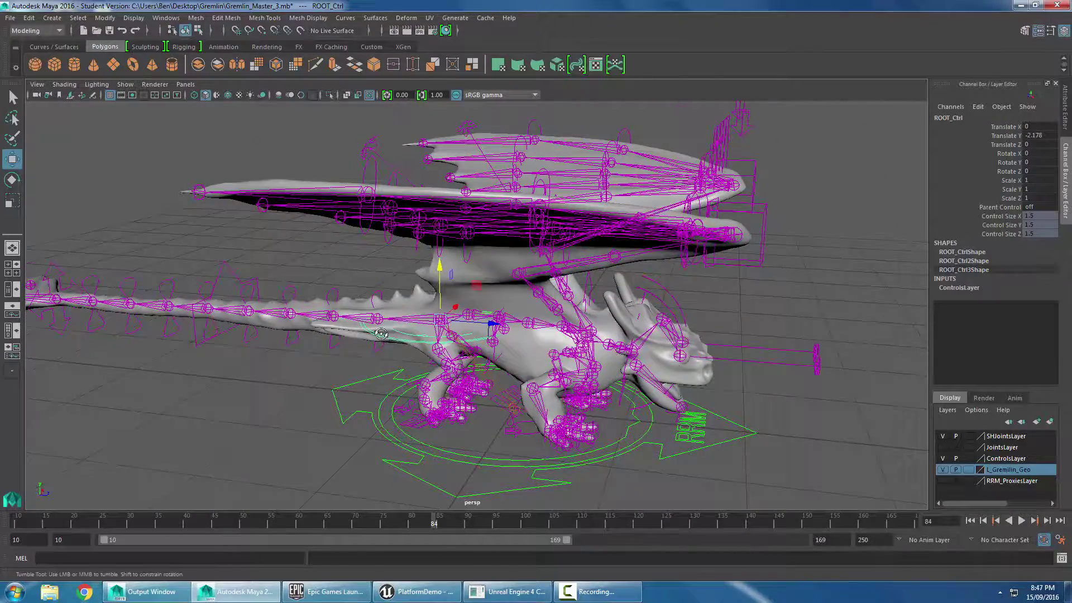
alt+drag(375, 346, 480, 271)
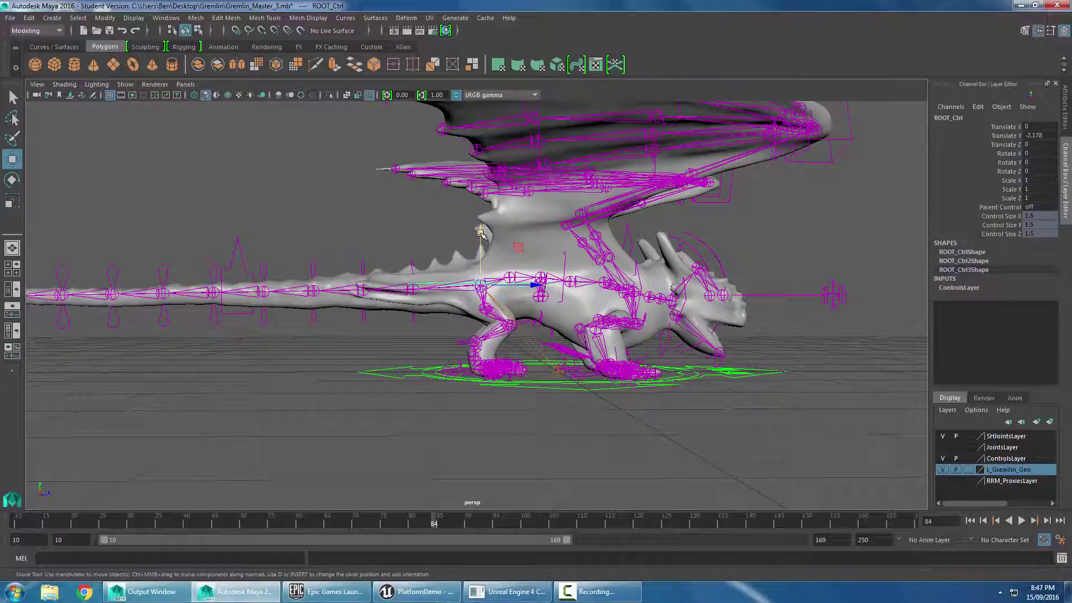
drag(480, 234, 375, 387)
At frame 10, raise the tail's top IK control to Translate Y -0.123 and Translate Z 7.249, and tilt it to Rotate X 16.01
click(331, 292)
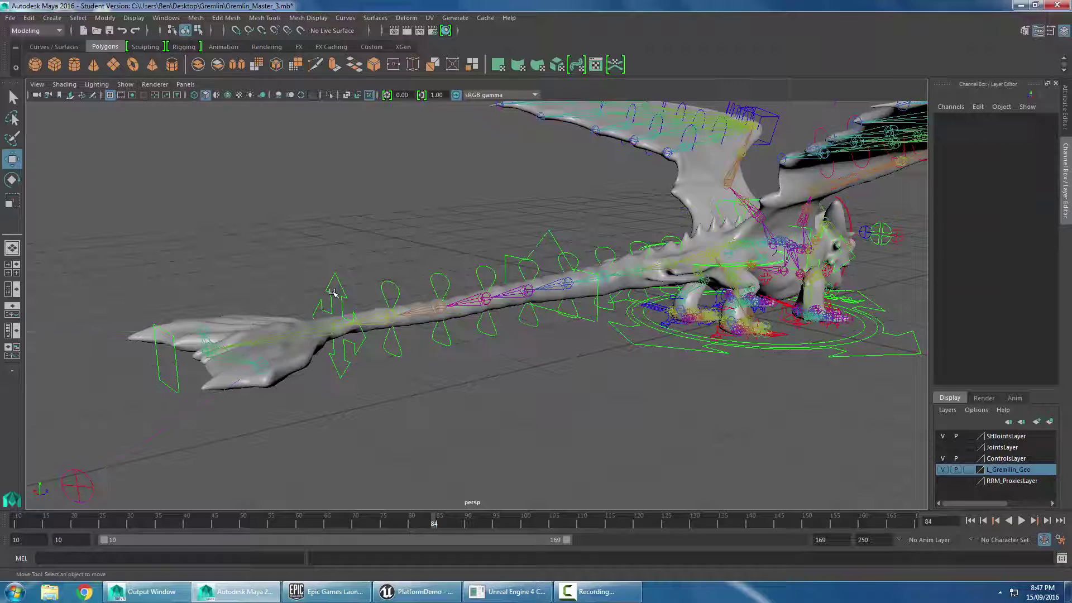
drag(54, 518, 5, 519)
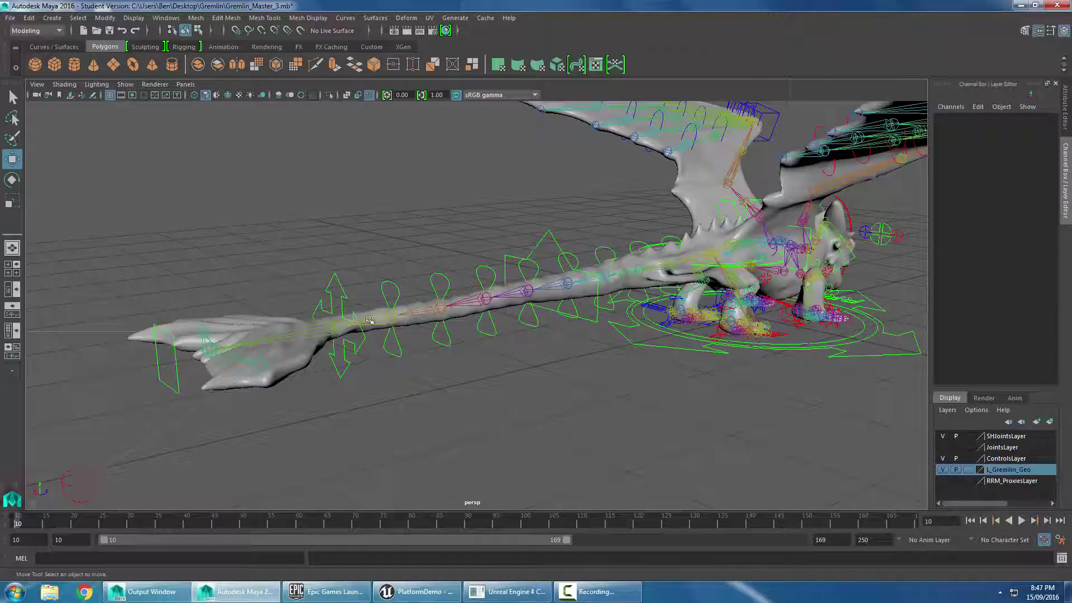
click(347, 293)
key(e)
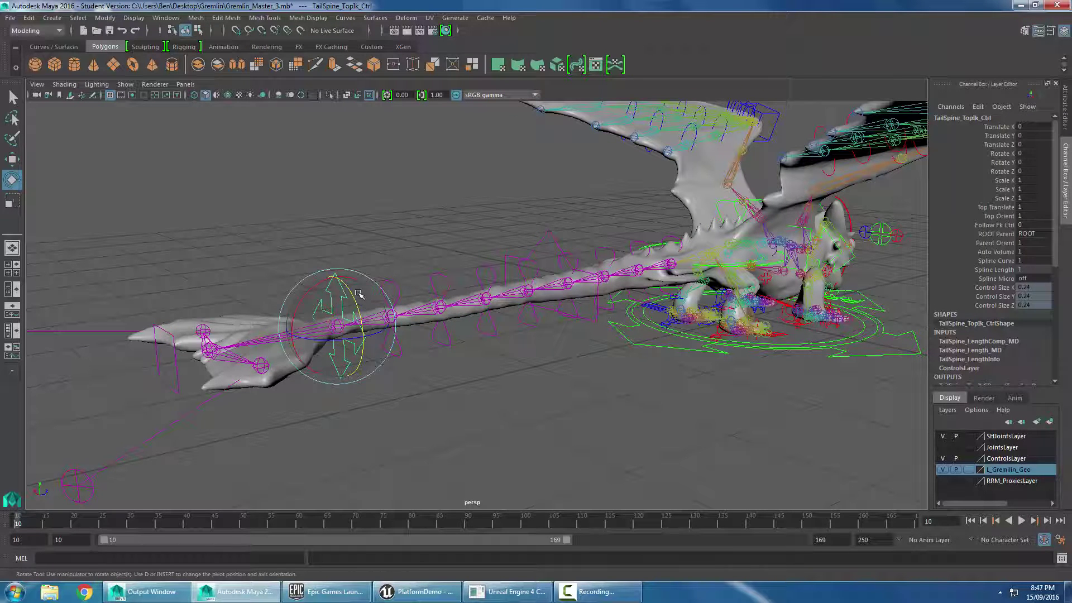
drag(358, 294, 346, 167)
key(ctrl+z)
key(w)
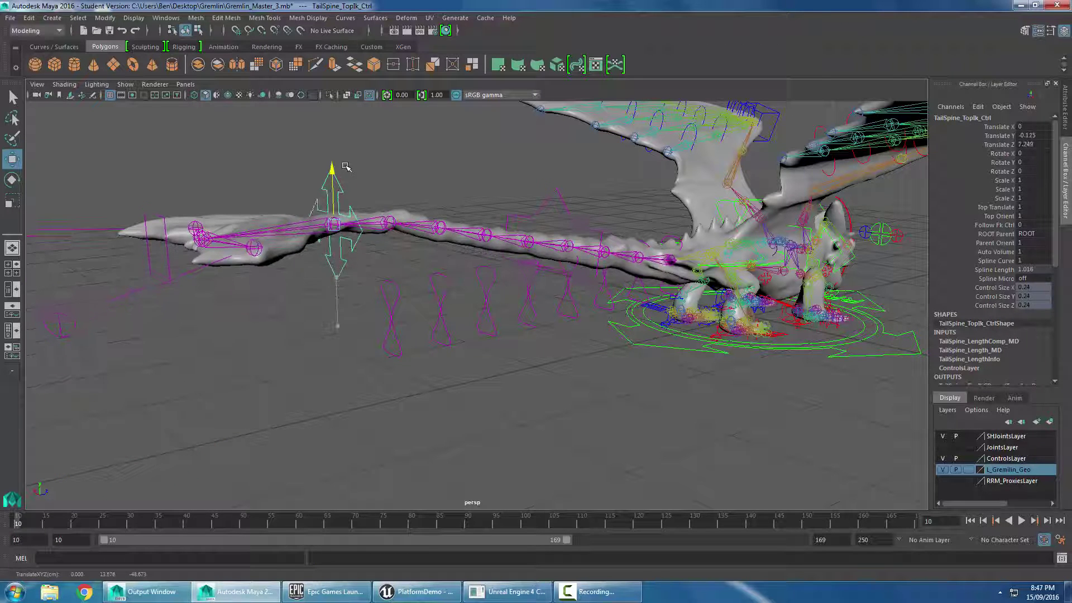
key(e)
drag(300, 211, 354, 306)
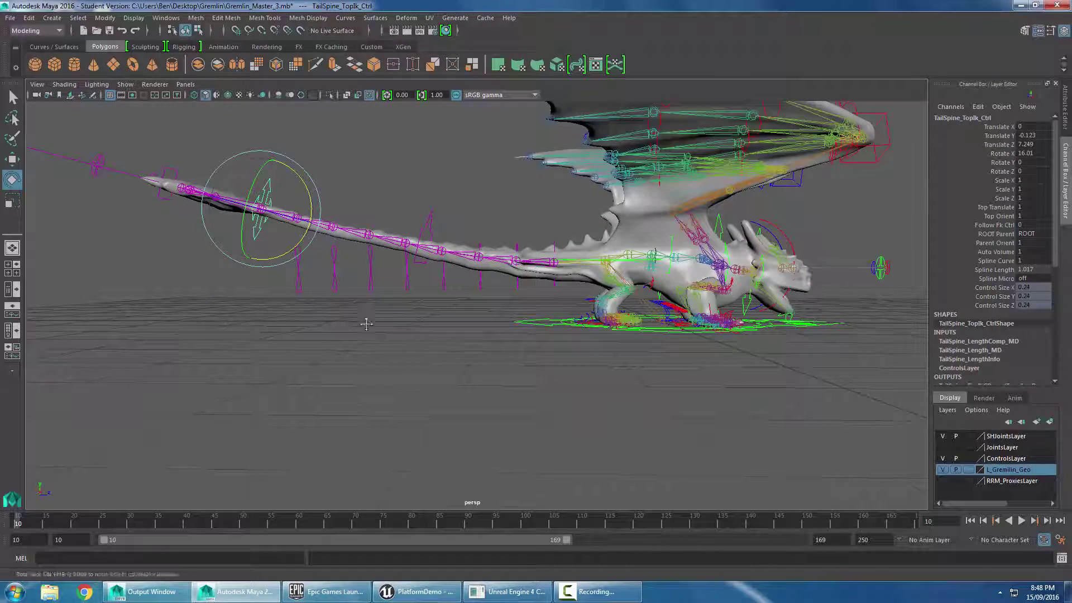
Key only Translate Y, Translate Z and Rotate X of the tail's top IK control at frame 10
drag(1005, 154, 1001, 135)
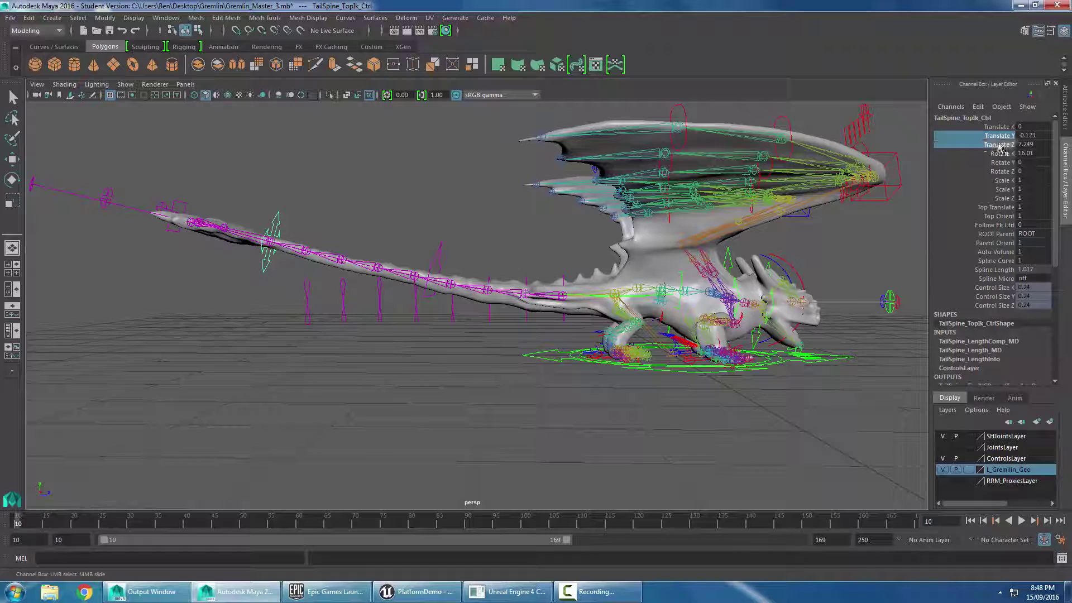
right_click(1003, 156)
click(1002, 173)
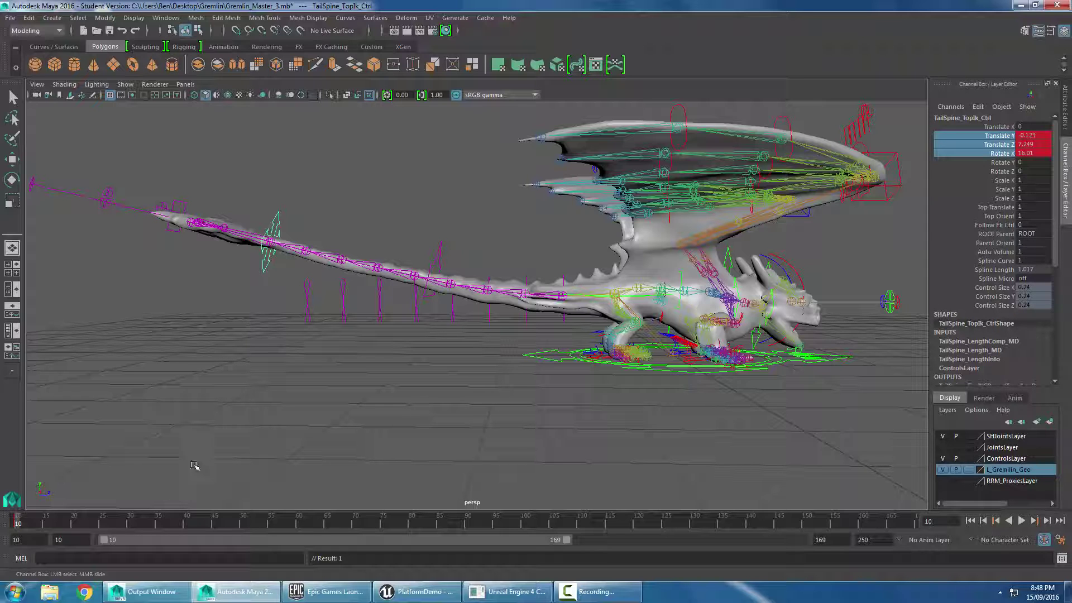
Try keying all channels of the tail's top IK control at frame 10
scroll(288, 434, up, 2)
alt+drag(317, 387, 411, 362)
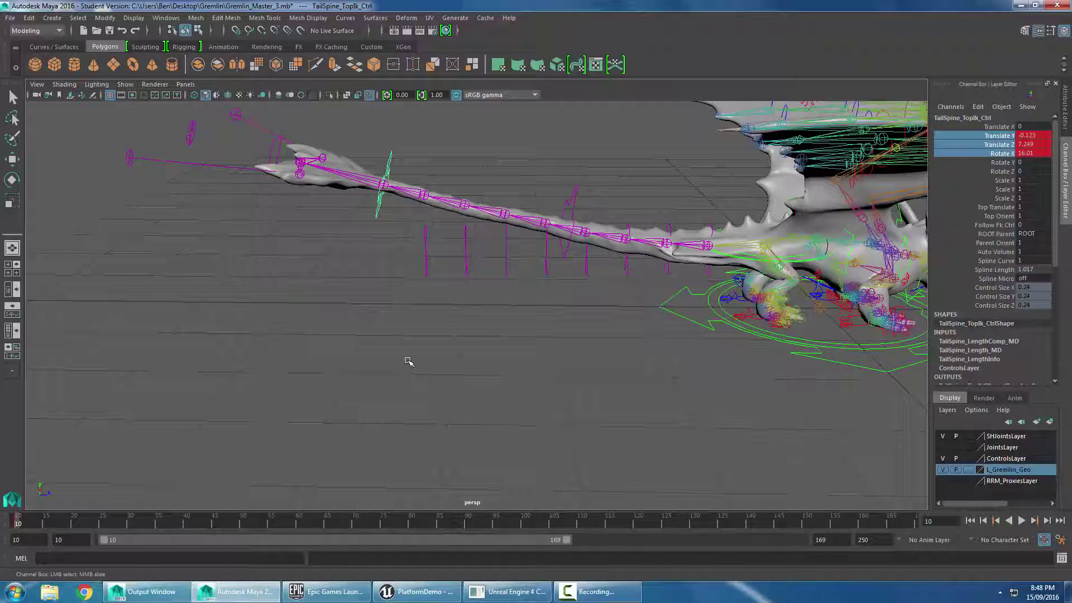
key(s)
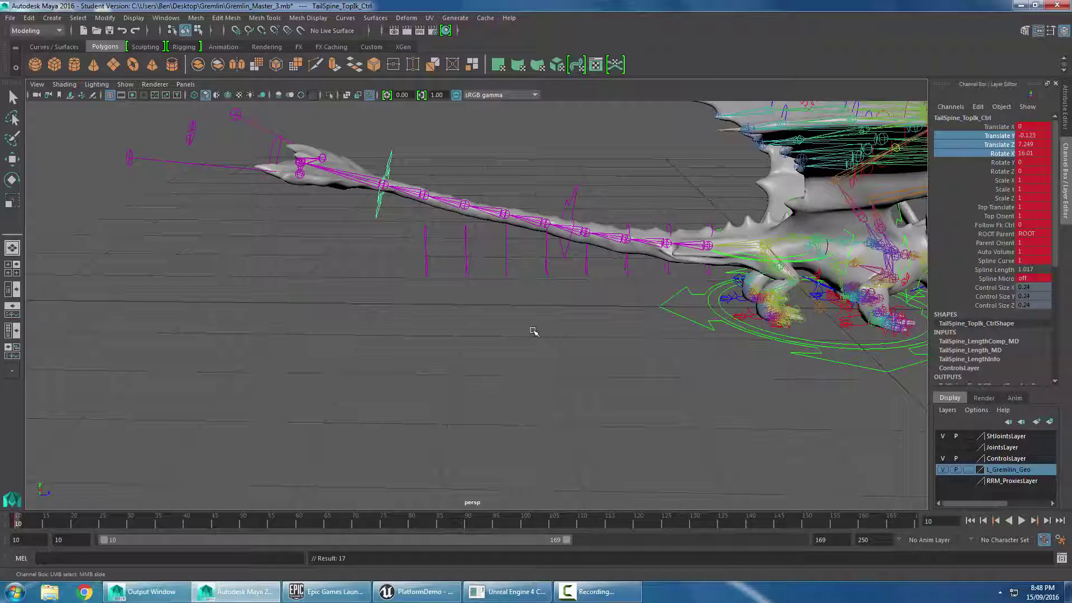
key(ctrl+z)
At frame 50, lower the tail's top IK control to Translate Y 0.056, Translate Z -3.296 and Rotate X -10.114, and play the motion
alt+drag(604, 389, 293, 497)
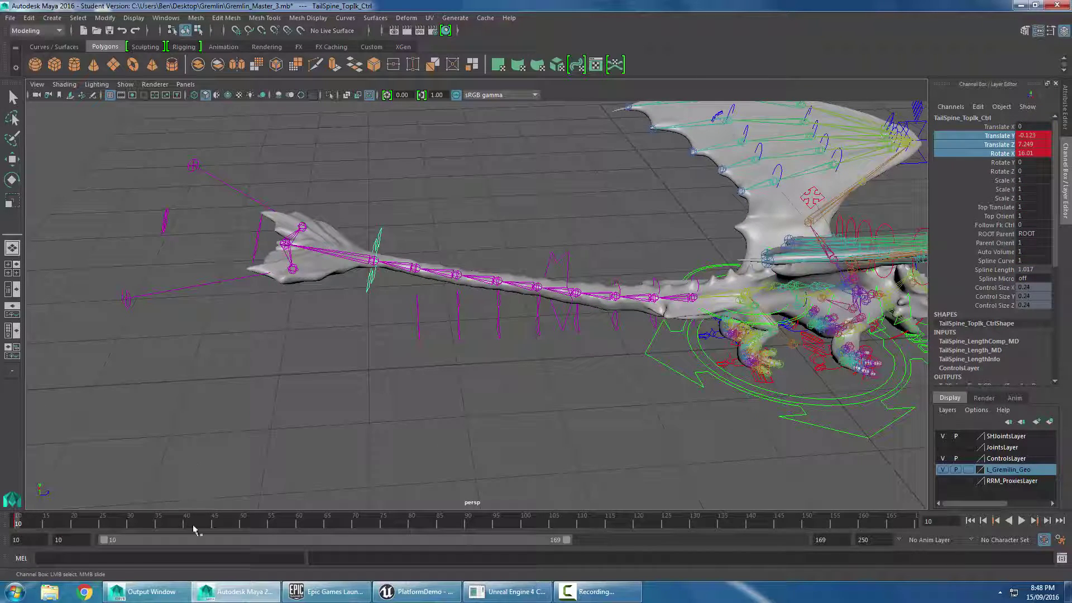
key(alt+v)
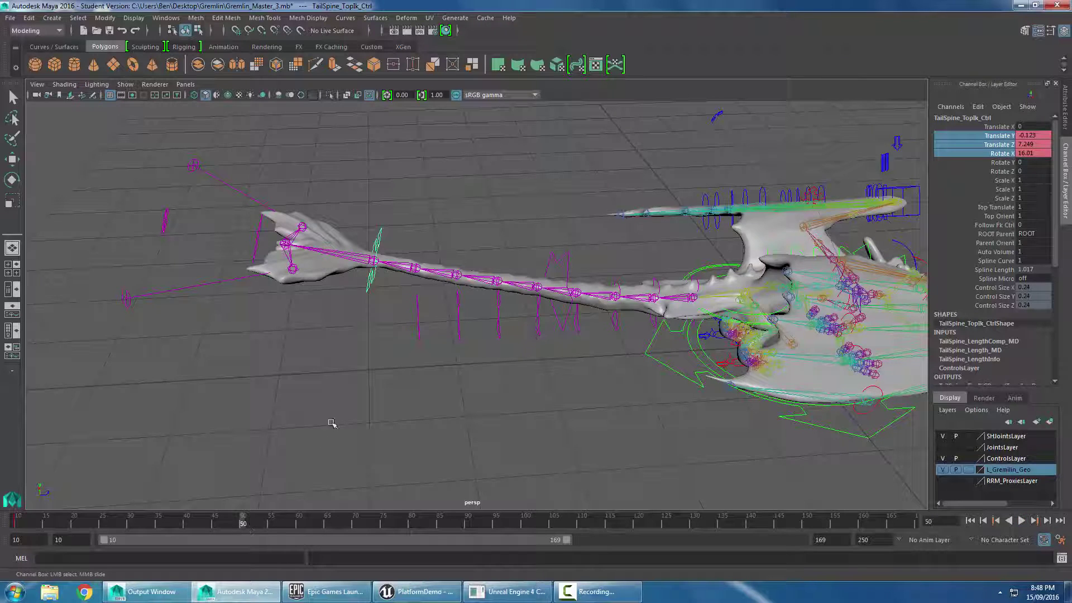
alt+drag(332, 423, 383, 212)
key(w)
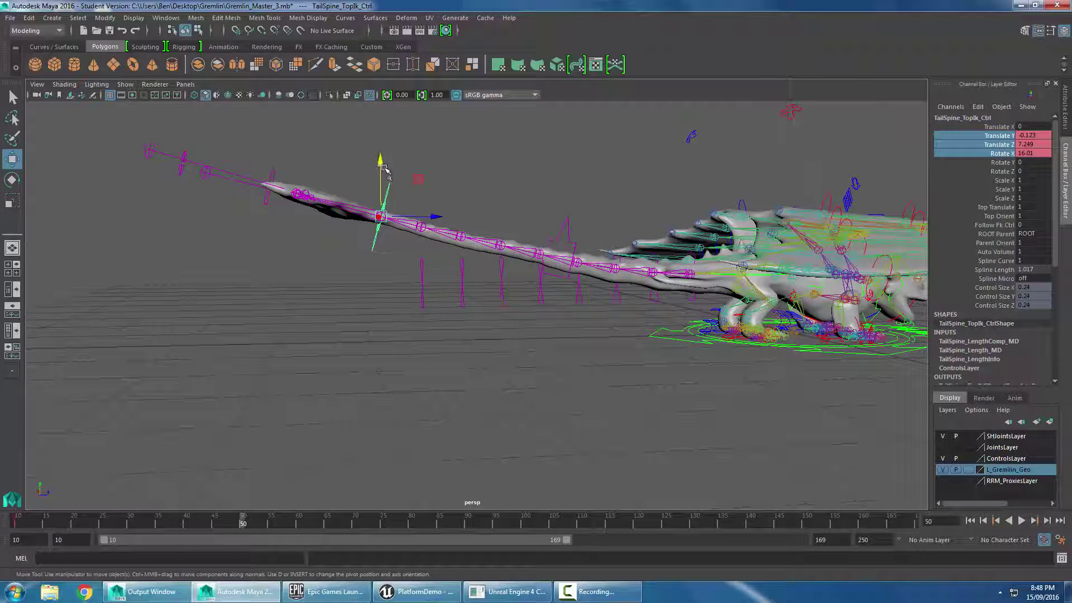
drag(380, 168, 341, 296)
key(e)
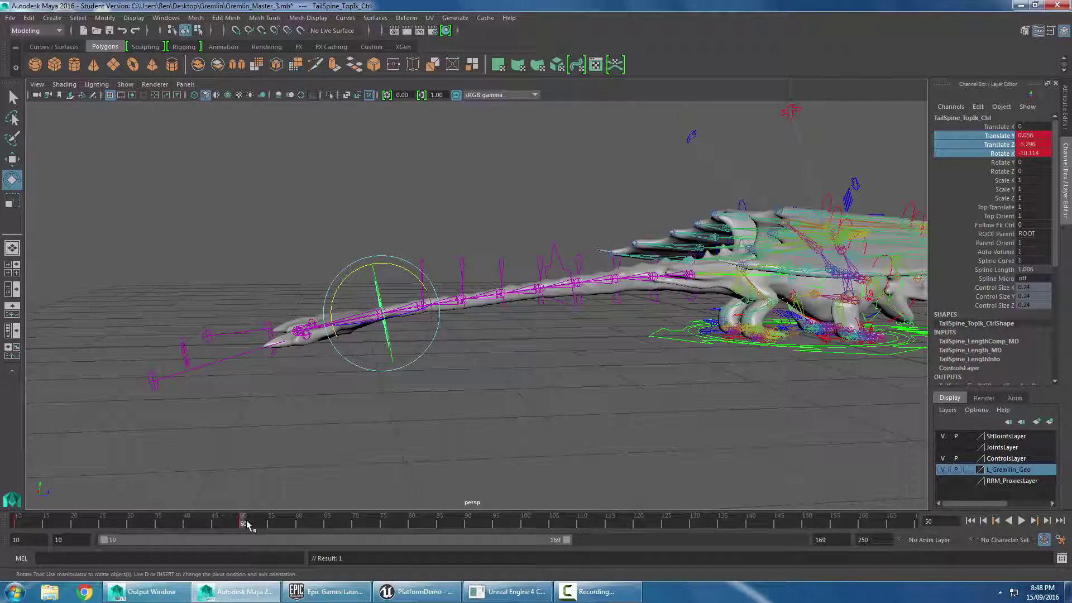
key(alt+v)
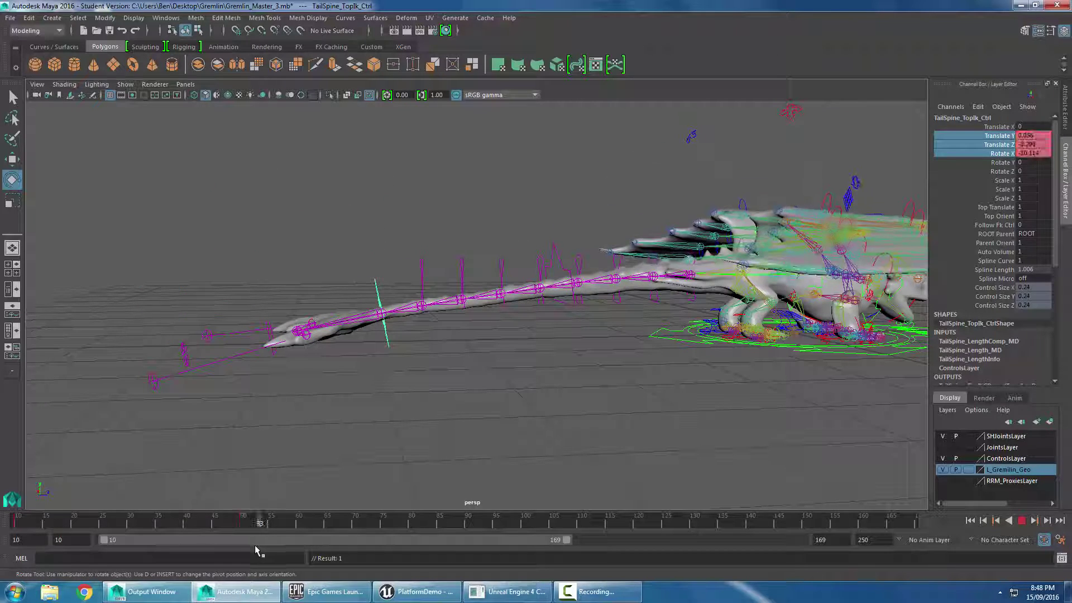
drag(255, 545, 235, 546)
Copy the tail's top IK control key from frame 10 and paste it at frame 90
shift+drag(53, 520, 0, 530)
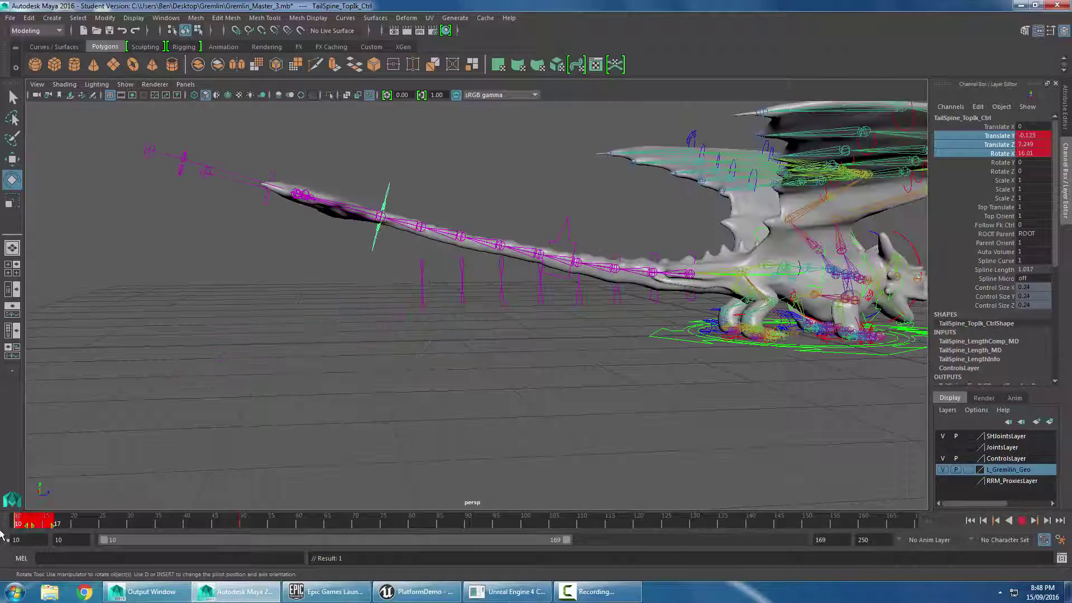
right_click(25, 523)
click(89, 372)
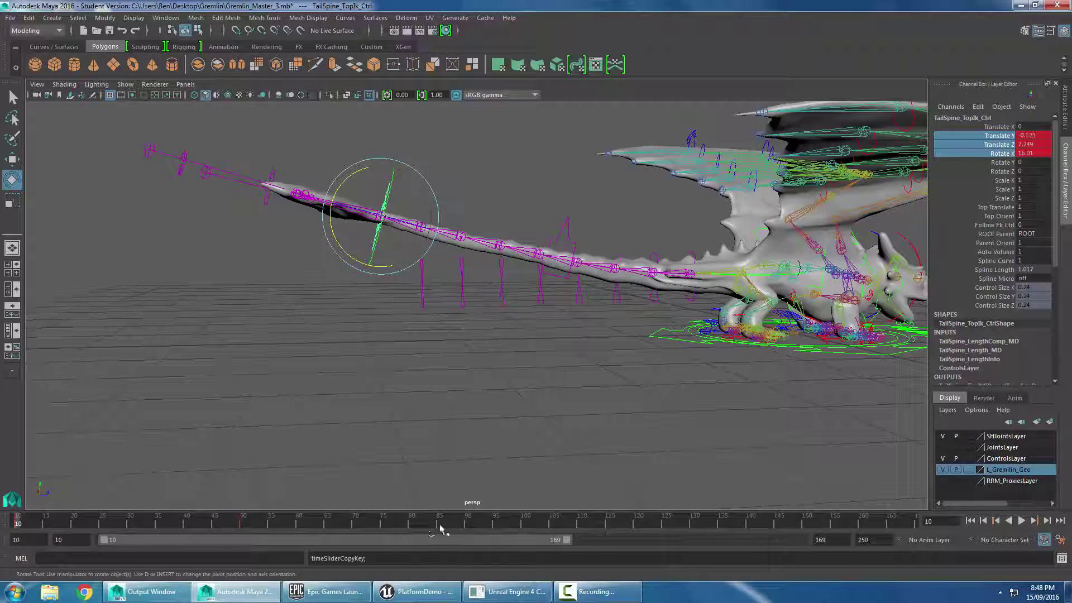
click(467, 525)
right_click(467, 527)
mouse_move(558, 382)
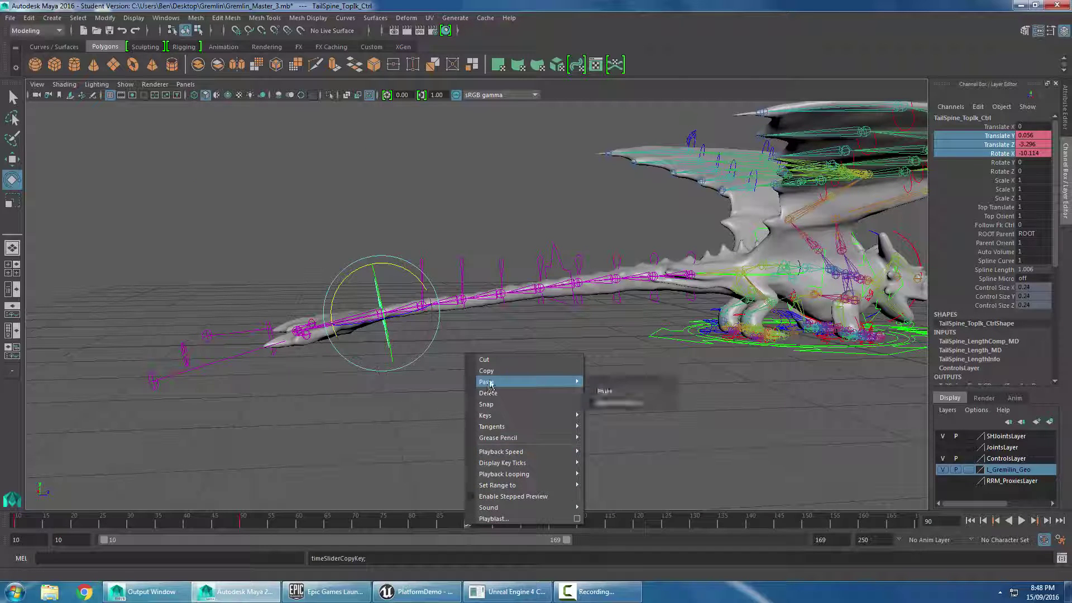
click(659, 391)
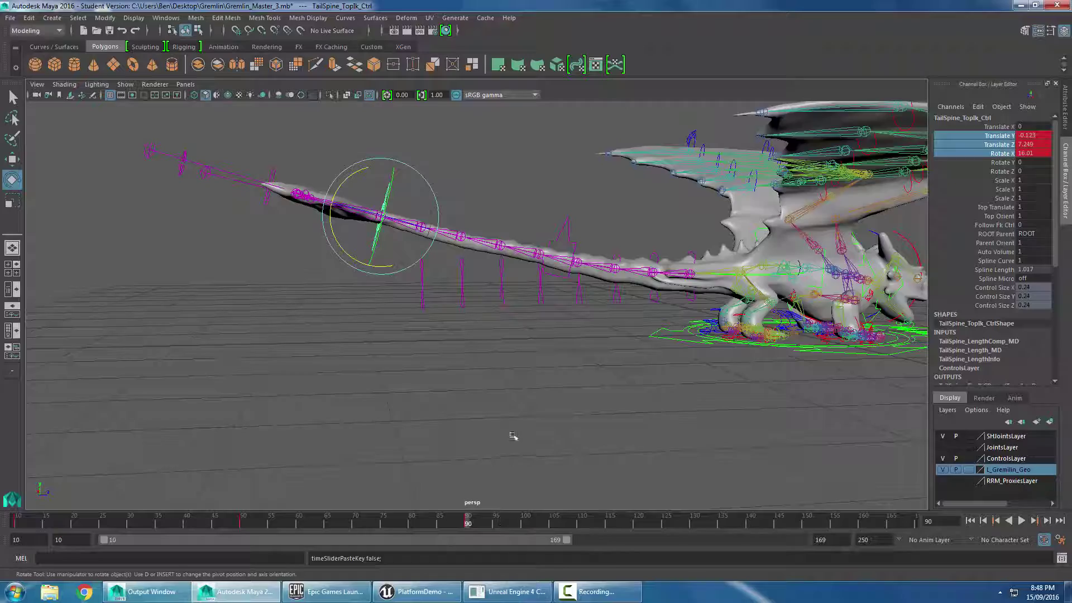
At frame 10, close the dragon's mouth by rotating the jaw control to Rotate X -20.708
alt+drag(513, 436, 340, 298)
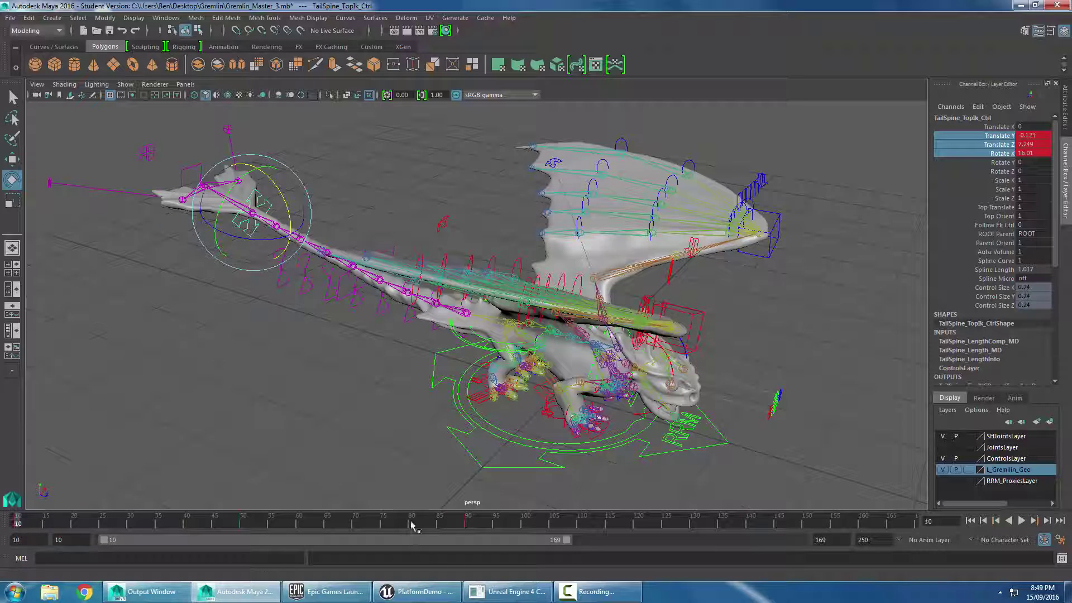
alt+drag(430, 435, 305, 360)
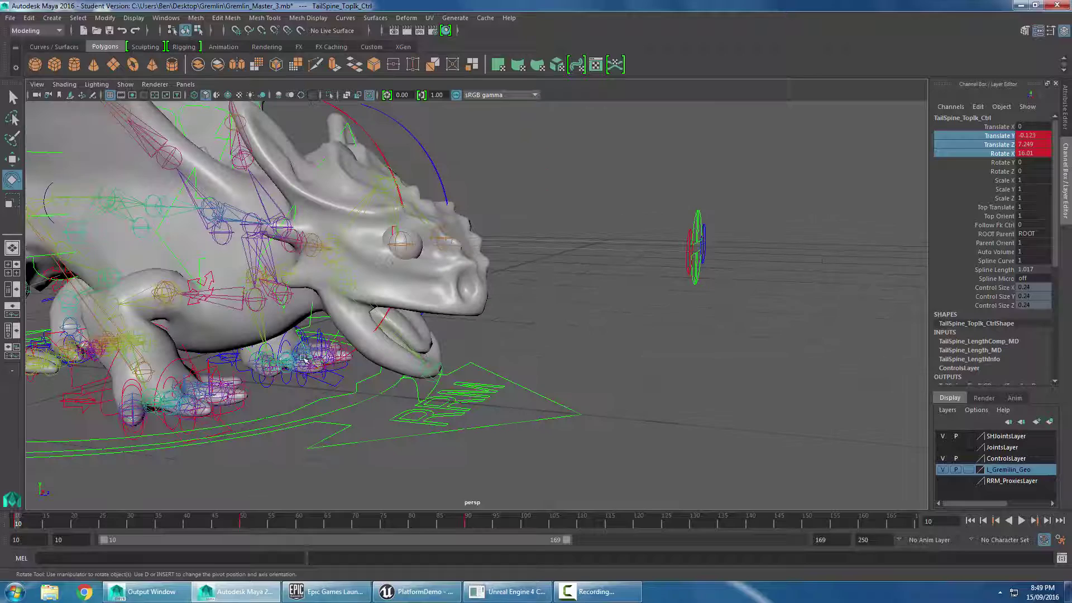
click(308, 327)
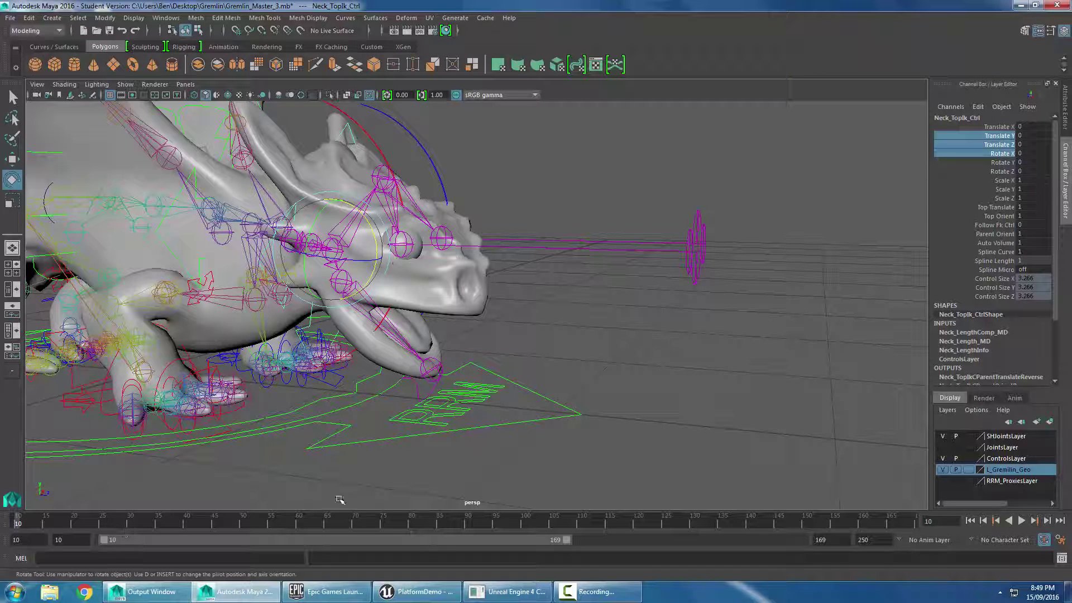
click(415, 389)
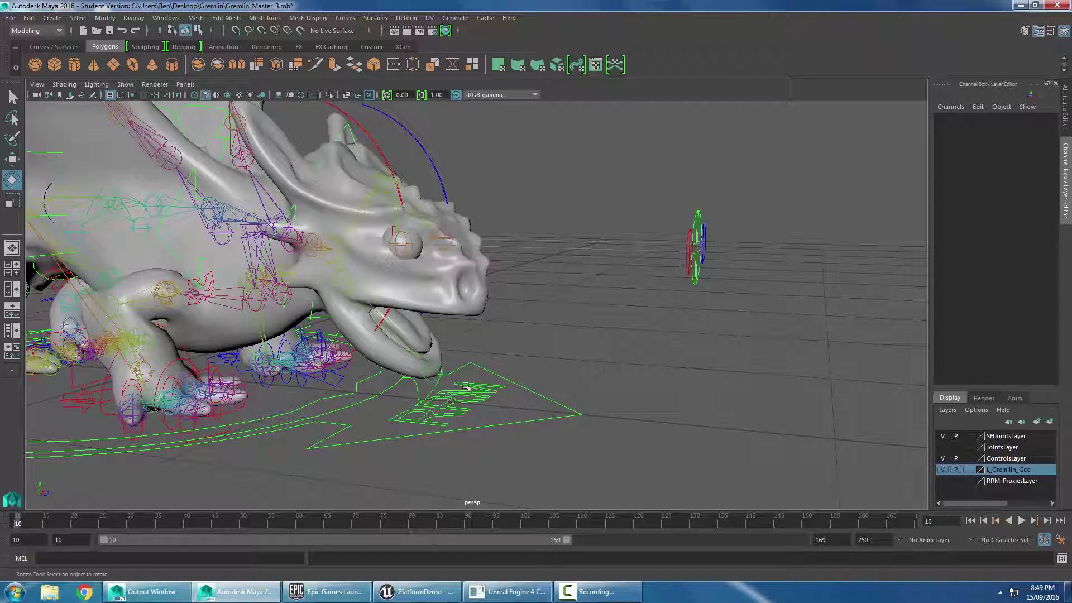
click(12, 161)
click(410, 388)
click(418, 387)
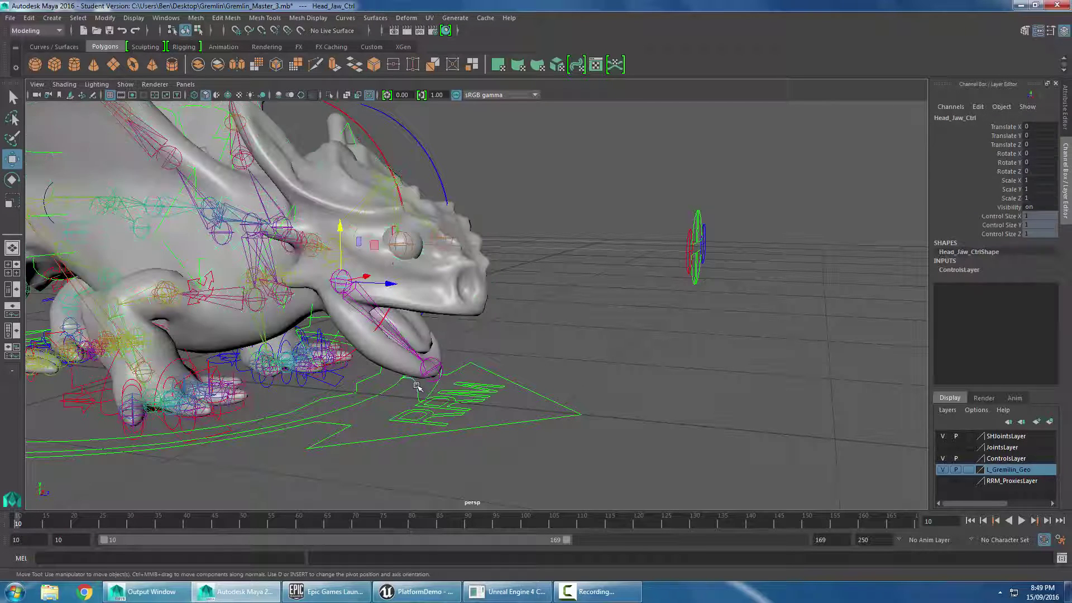
key(e)
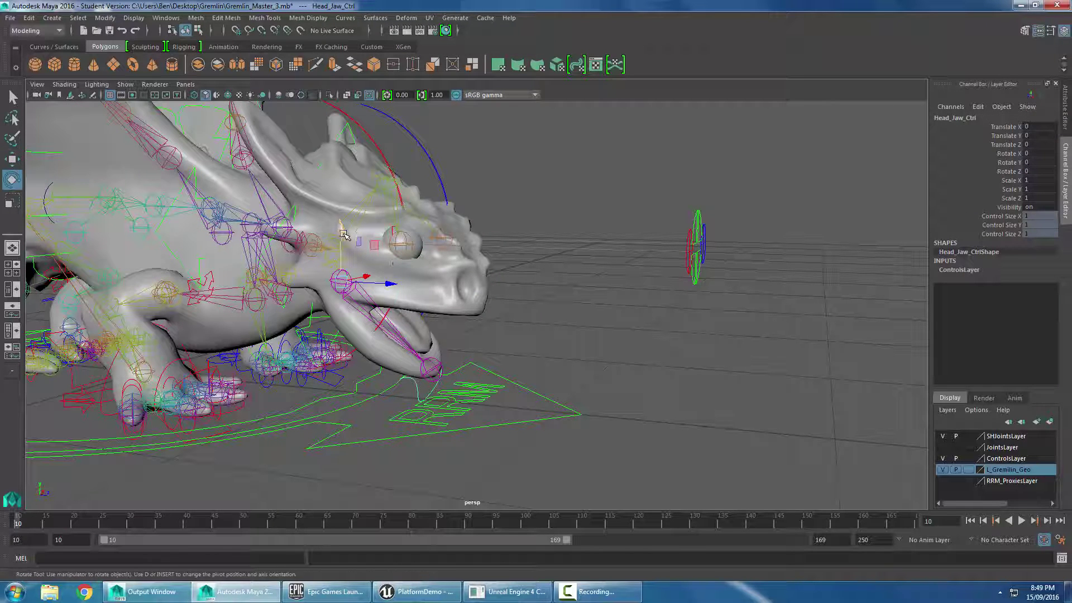
drag(384, 266, 441, 288)
alt+drag(569, 344, 492, 362)
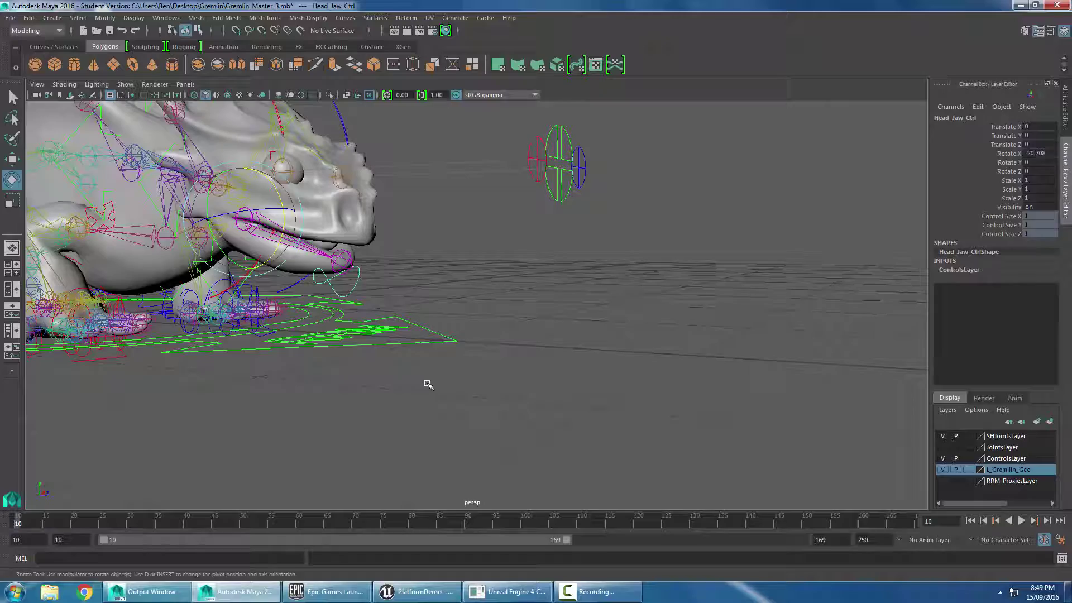
Select the neck's top IK control
click(428, 385)
click(156, 207)
scroll(196, 322, down, 3)
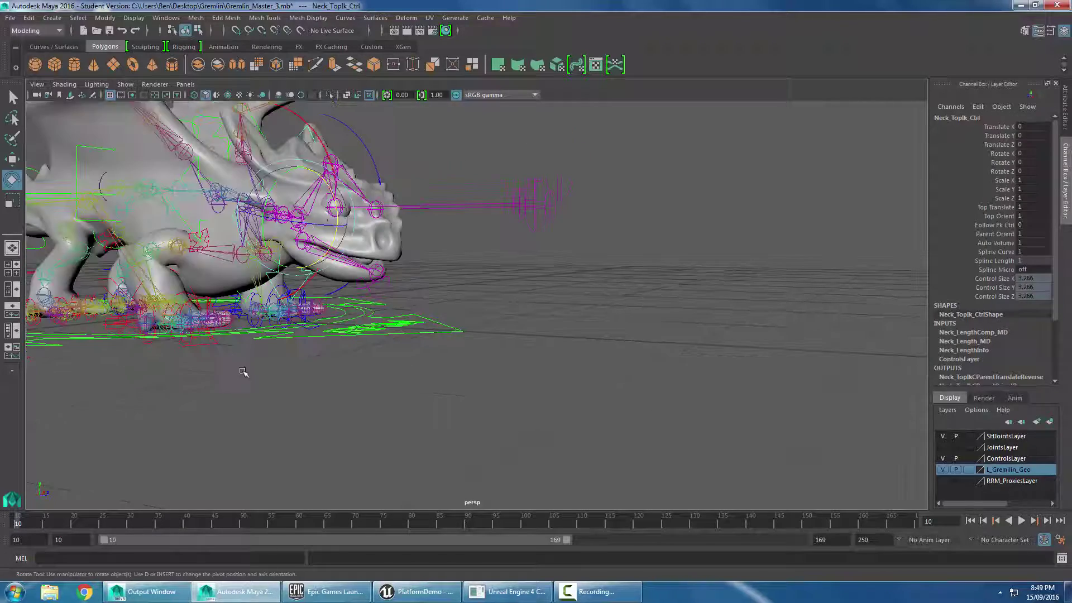
mouse_move(242, 371)
alt+mouse_down()
mouse_move(277, 394)
mouse_move(253, 356)
alt+mouse_up()
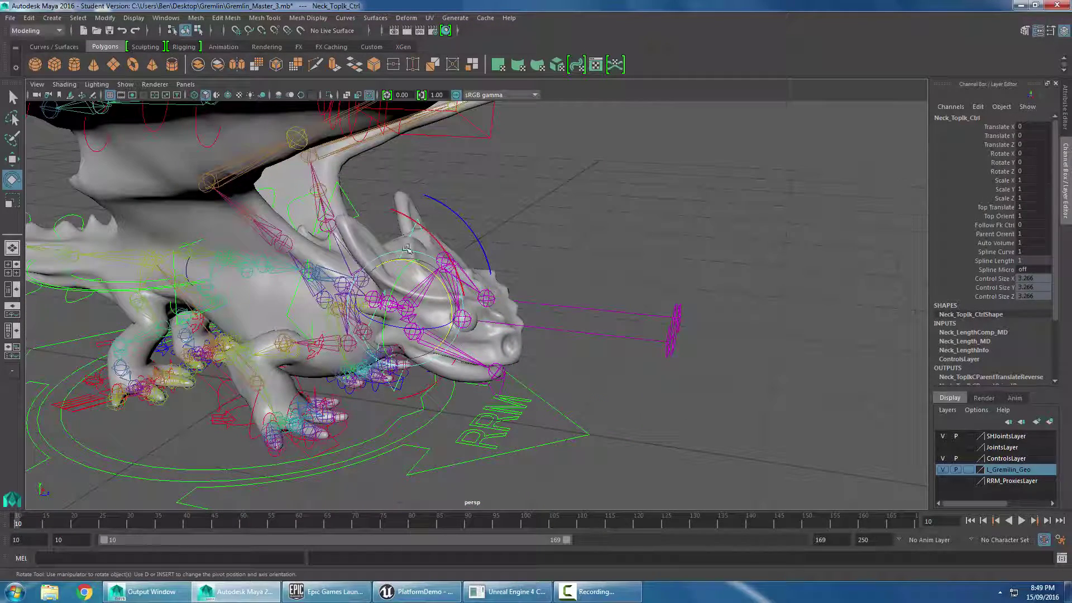
Try tilting the head downward with the neck's top IK control, undoing each test rotation
drag(420, 264, 439, 279)
key(ctrl+z)
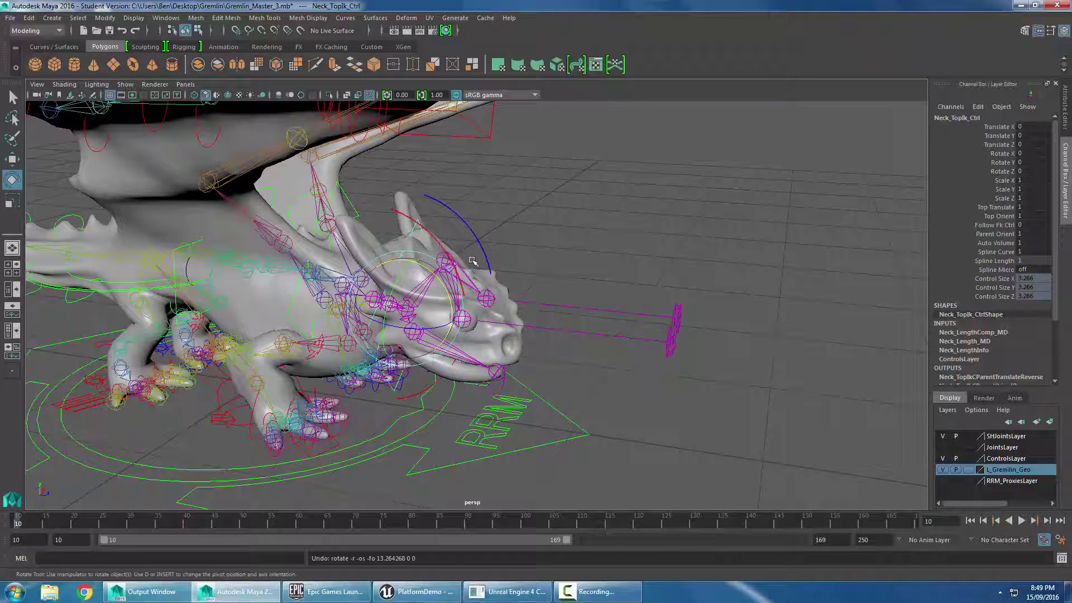
drag(424, 266, 446, 285)
key(ctrl+z)
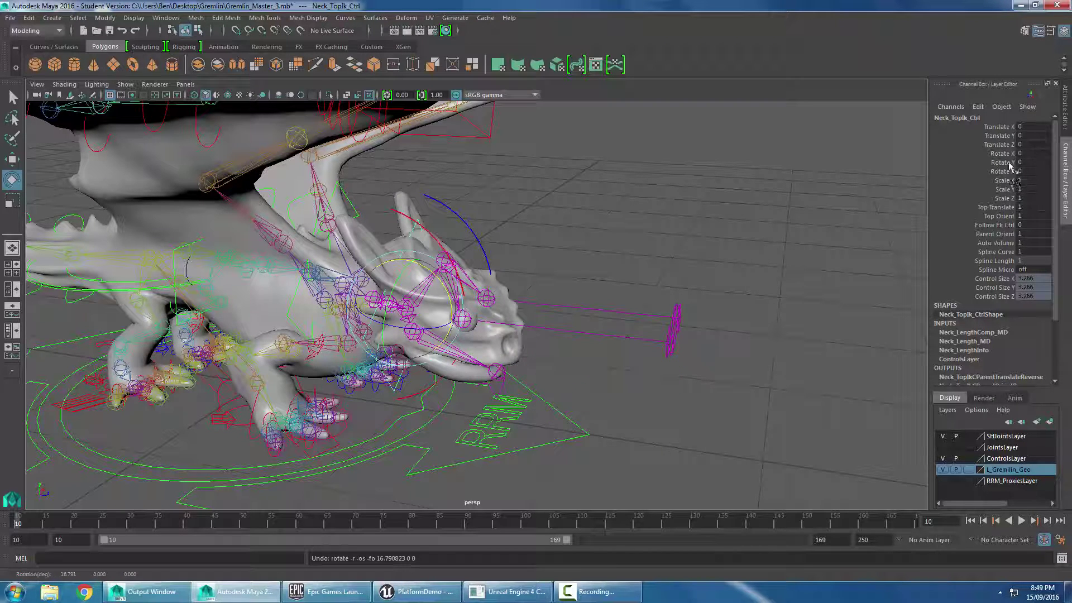
click(1010, 165)
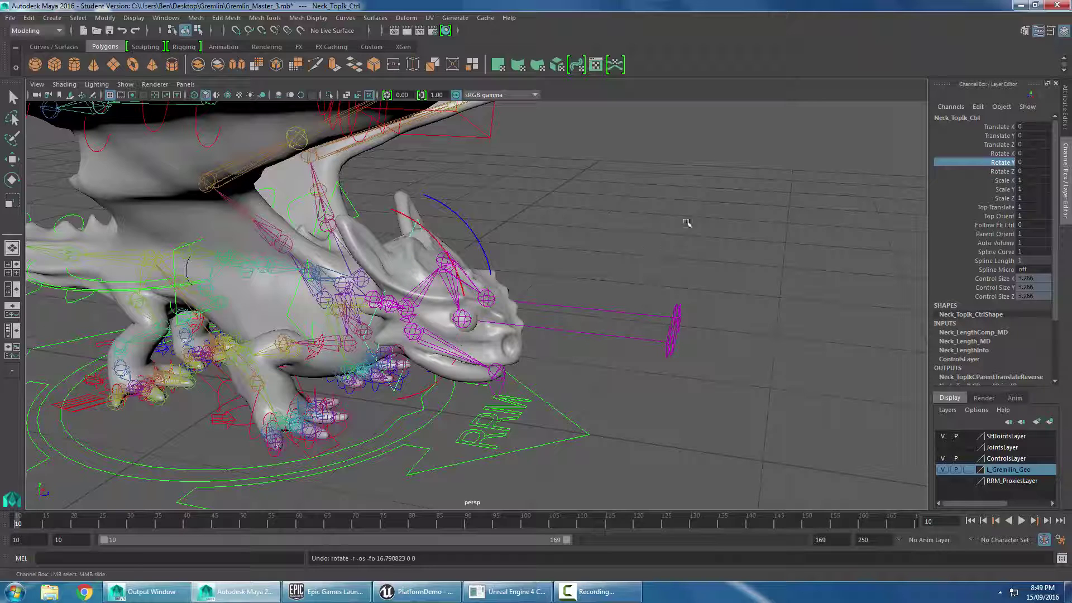
key(w)
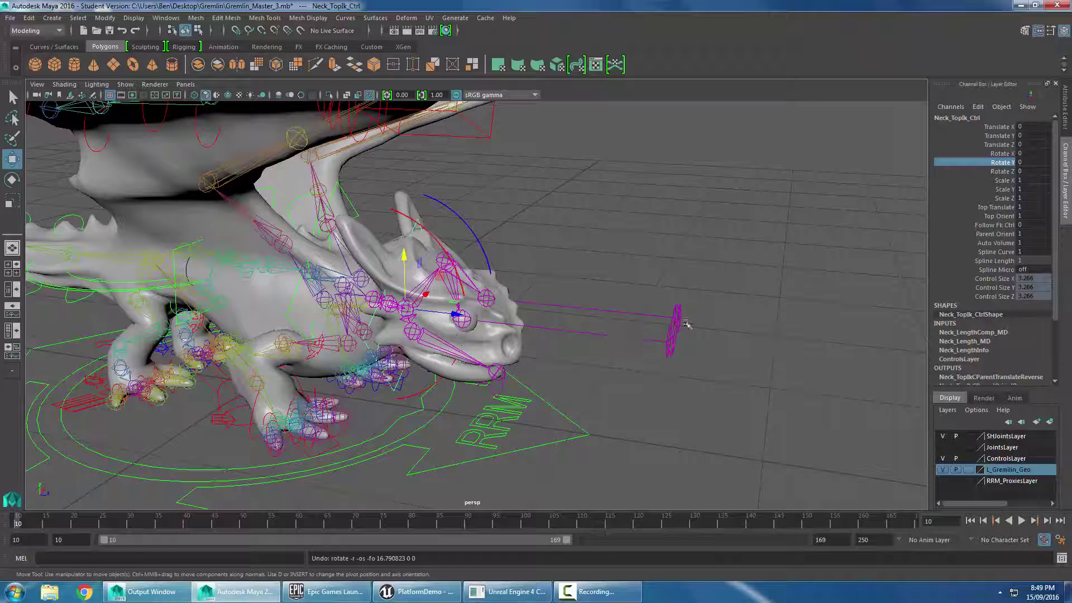
key(e)
drag(425, 267, 414, 291)
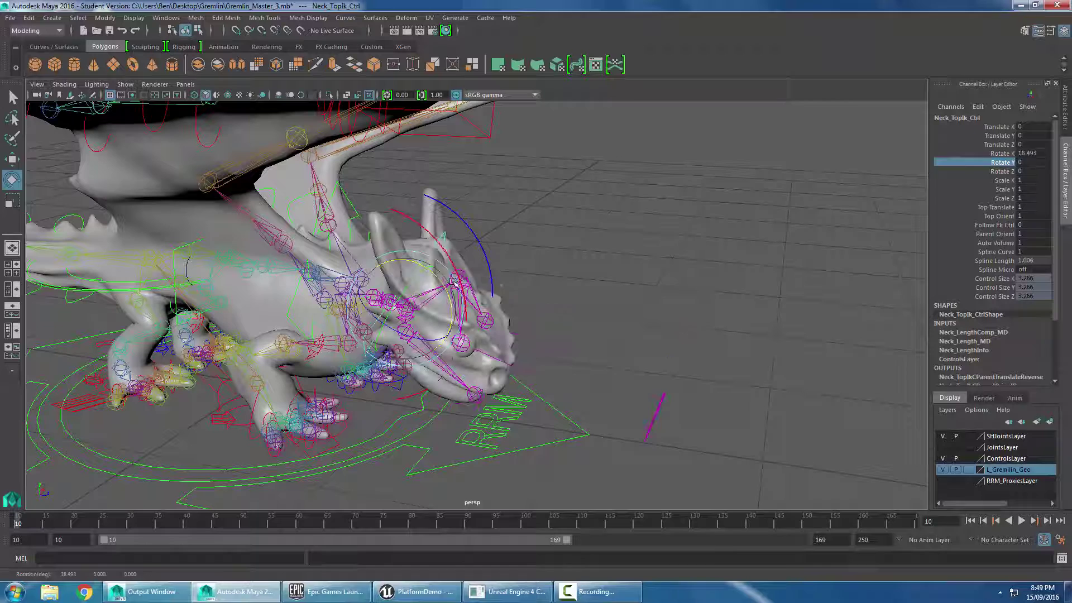
key(ctrl+z)
Select the Rotate X and Spline Length channels of the neck's top IK control and key the selection at frame 10
click(1012, 156)
ctrl+click(1004, 269)
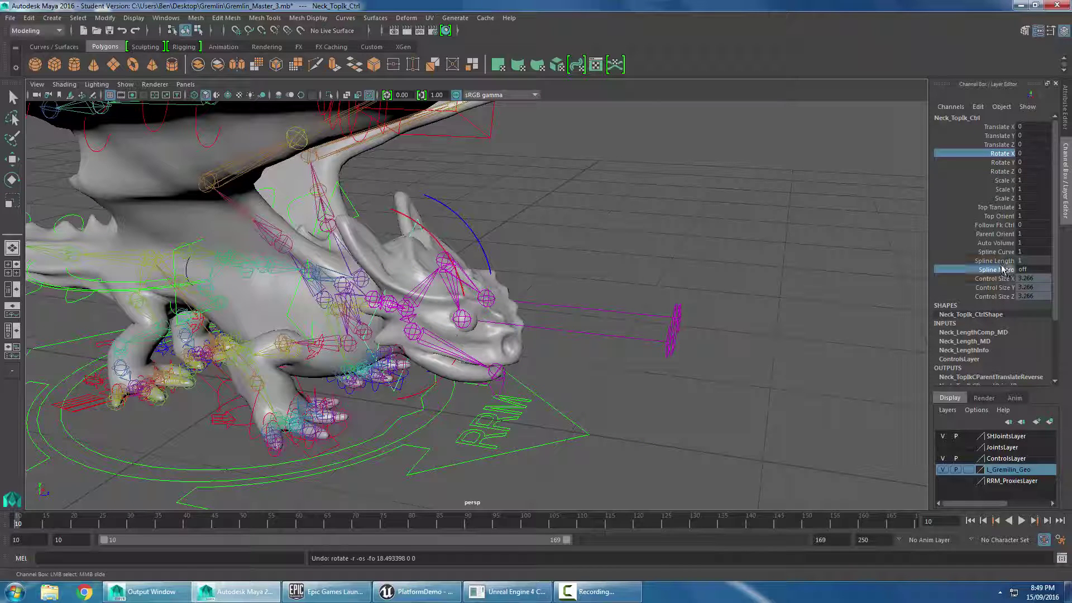
ctrl+click(991, 270)
ctrl+click(997, 261)
right_click(997, 260)
click(979, 280)
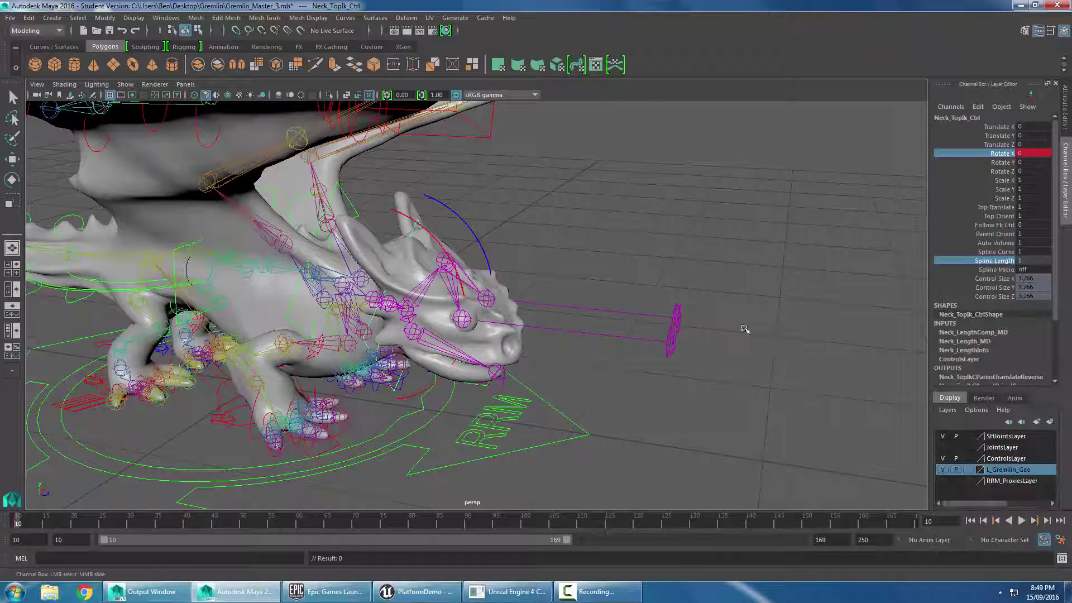
Tilt the head down at frame 10 by rotating the neck's top IK control to Rotate X 20.202
scroll(425, 364, down, 2)
scroll(451, 339, up, 1)
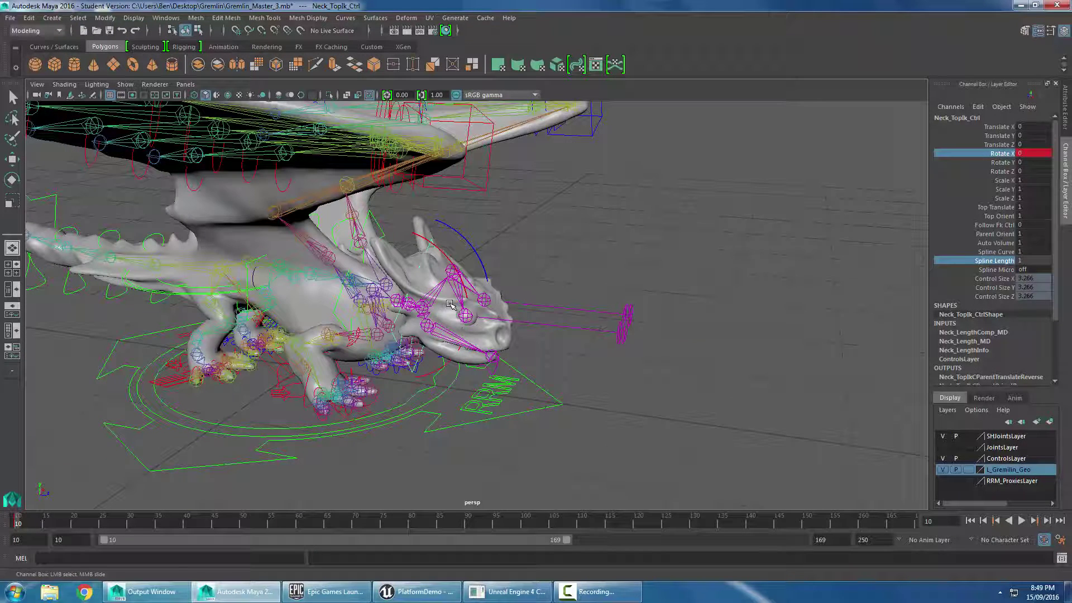
key(e)
drag(455, 302, 465, 305)
key(s)
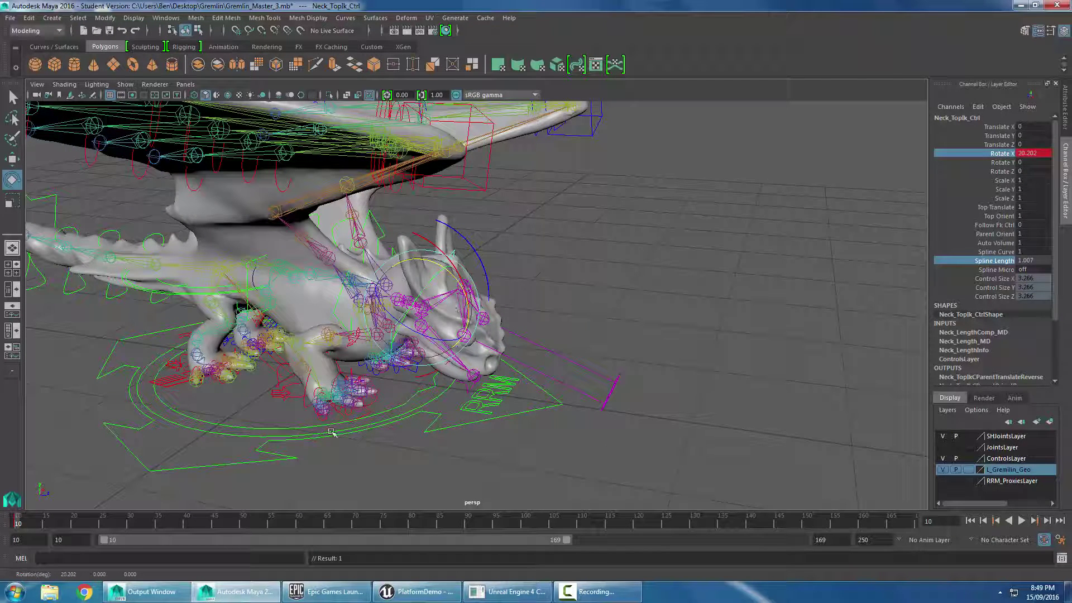
At frame 50, raise the head by rotating the neck's top IK control to Rotate X 7.097
scroll(330, 452, down, 2)
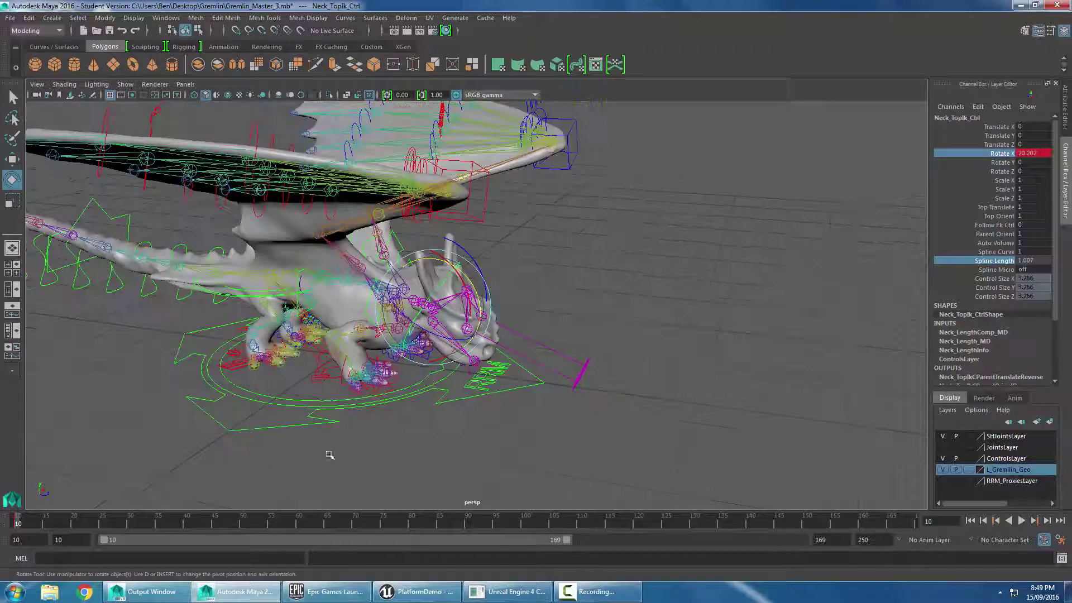
scroll(340, 415, up, 2)
click(246, 521)
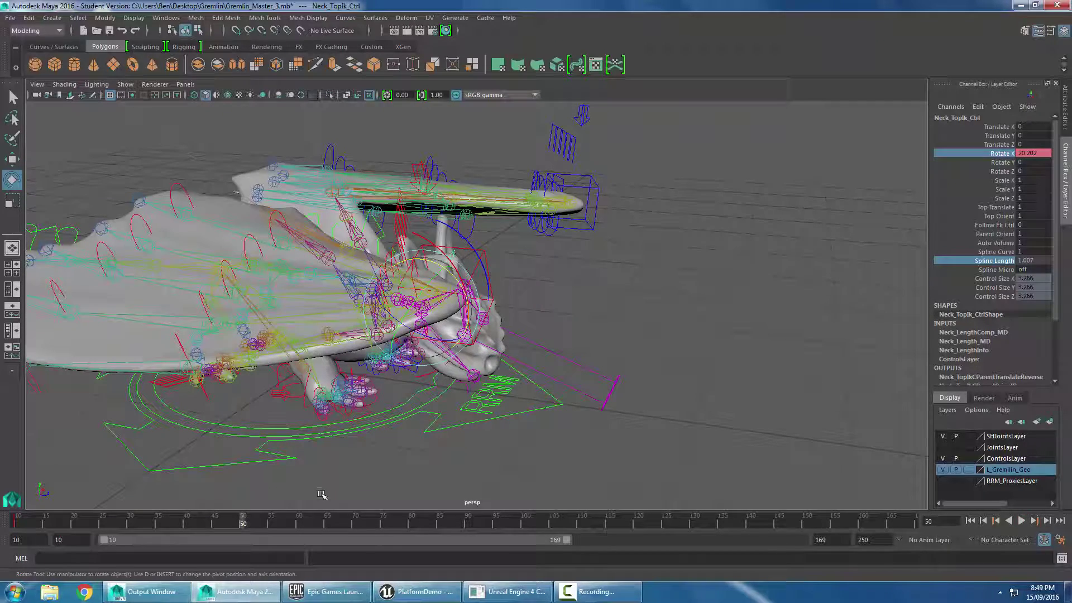
drag(454, 309, 452, 300)
key(s)
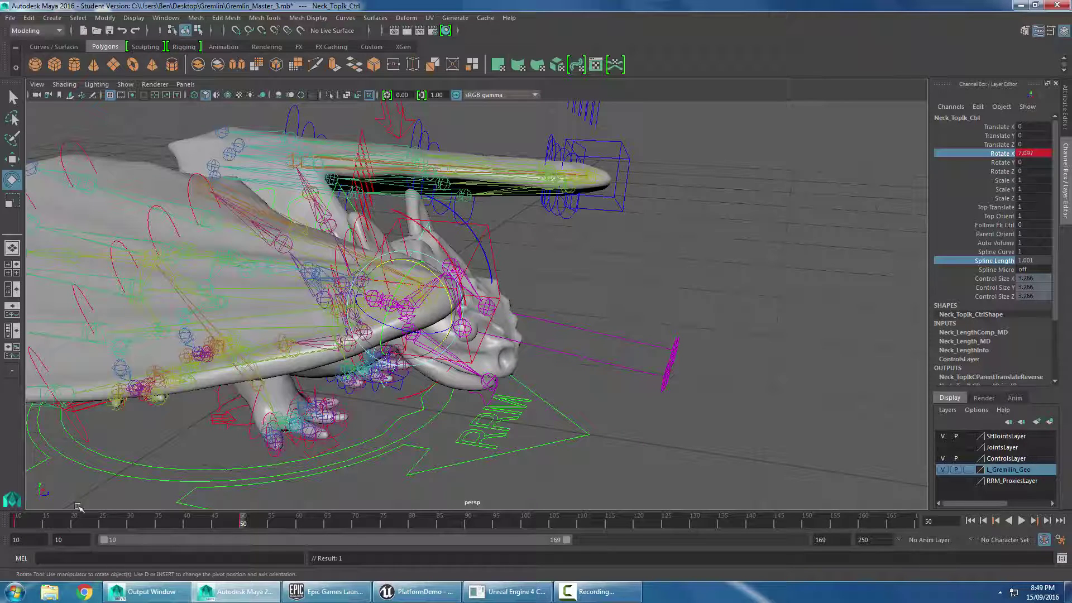
Copy the neck's top IK control key from frame 10 and paste it at frame 90
click(20, 523)
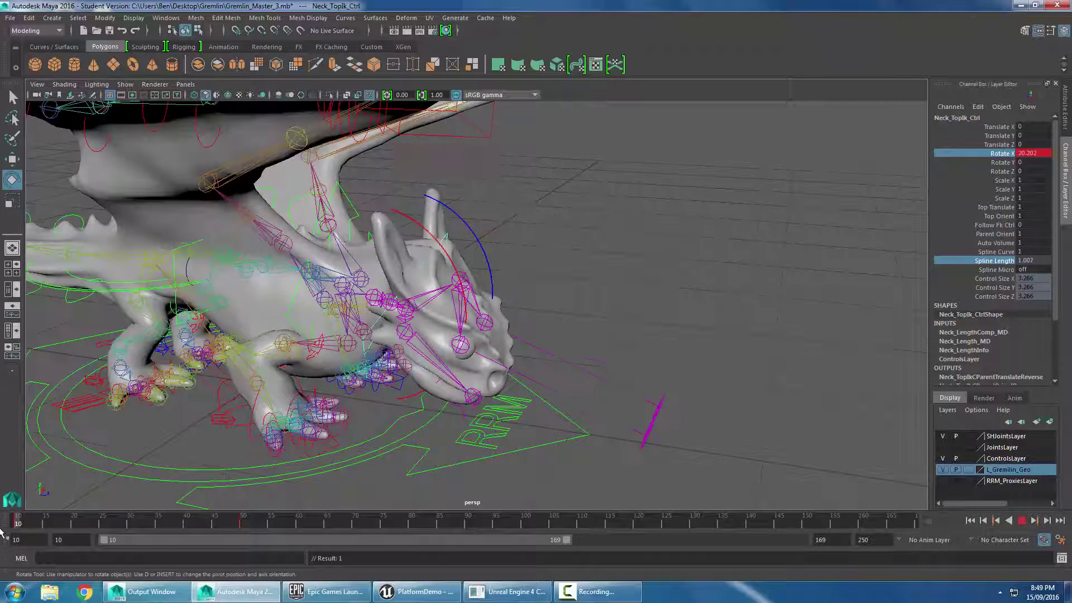
shift+drag(18, 524, 49, 524)
right_click(49, 523)
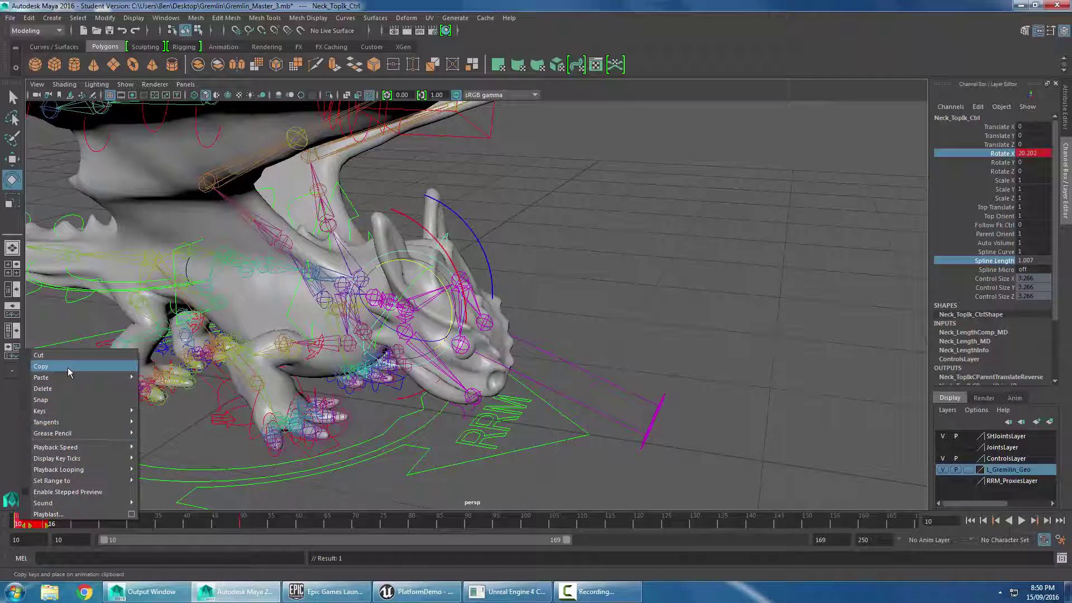
click(69, 372)
click(467, 524)
right_click(468, 523)
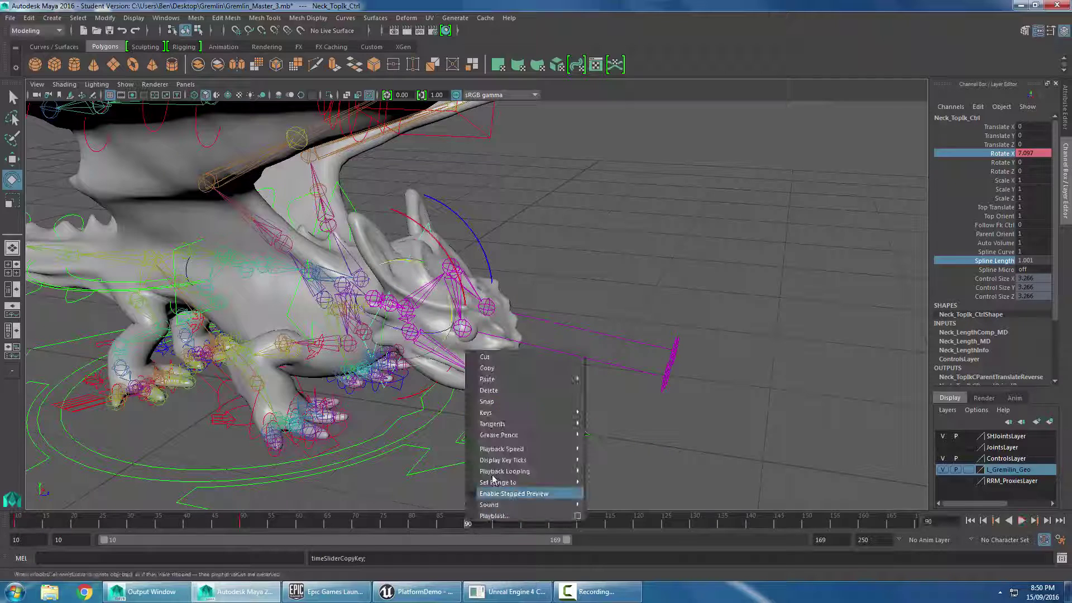
mouse_move(491, 380)
click(612, 390)
Scrub through the animation and shorten the playback range to frames 10 through 89
drag(465, 525, 663, 530)
drag(565, 541, 332, 546)
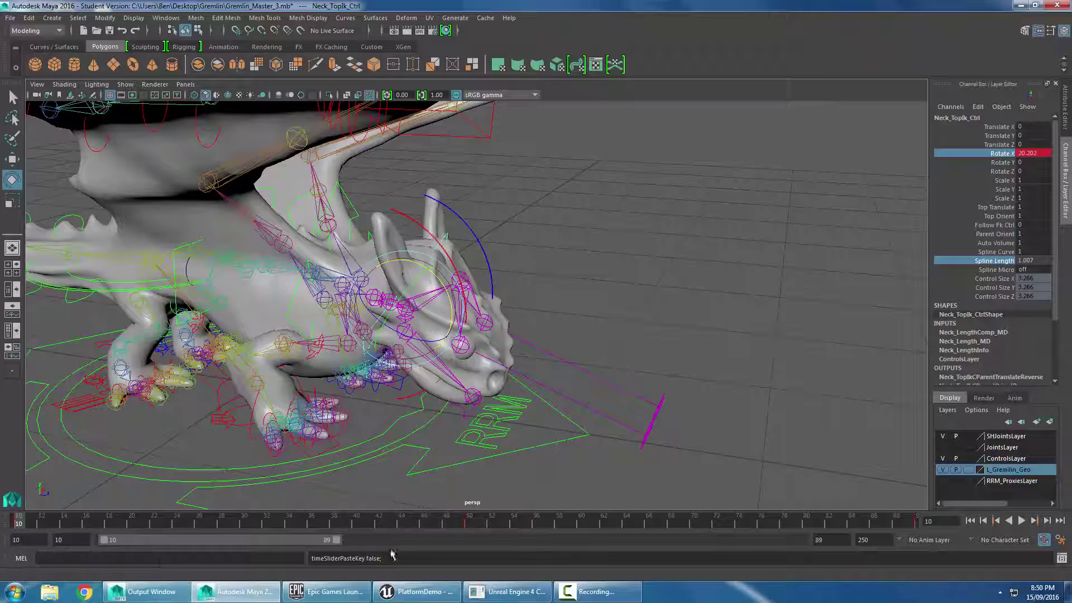
alt+drag(682, 432, 398, 451)
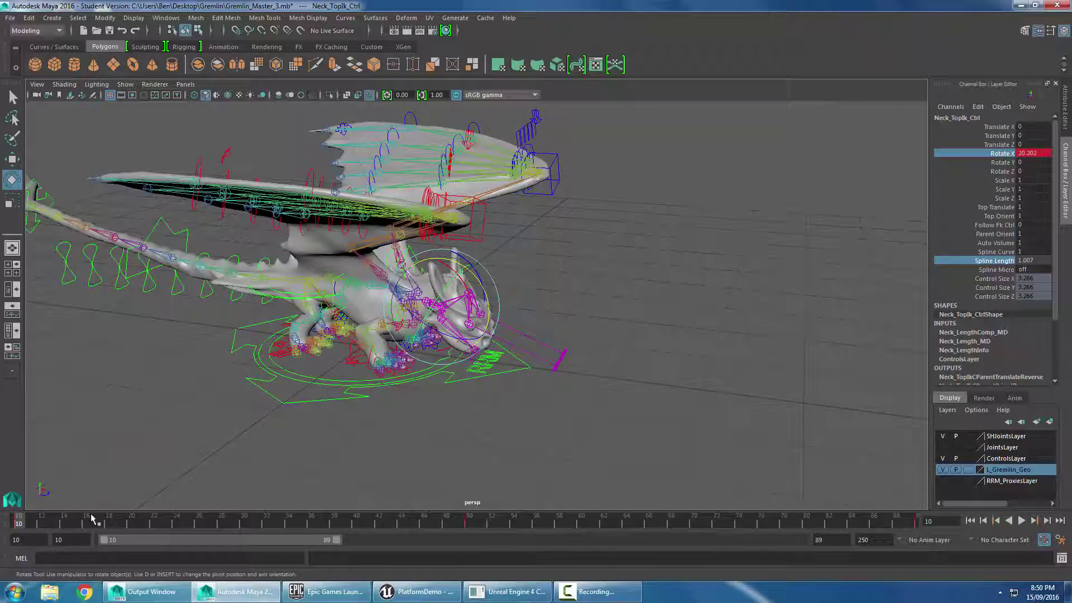
Deselect the neck control, play the flap animation while viewing the dragon from several angles, and return to frame 10
alt+drag(123, 492, 374, 412)
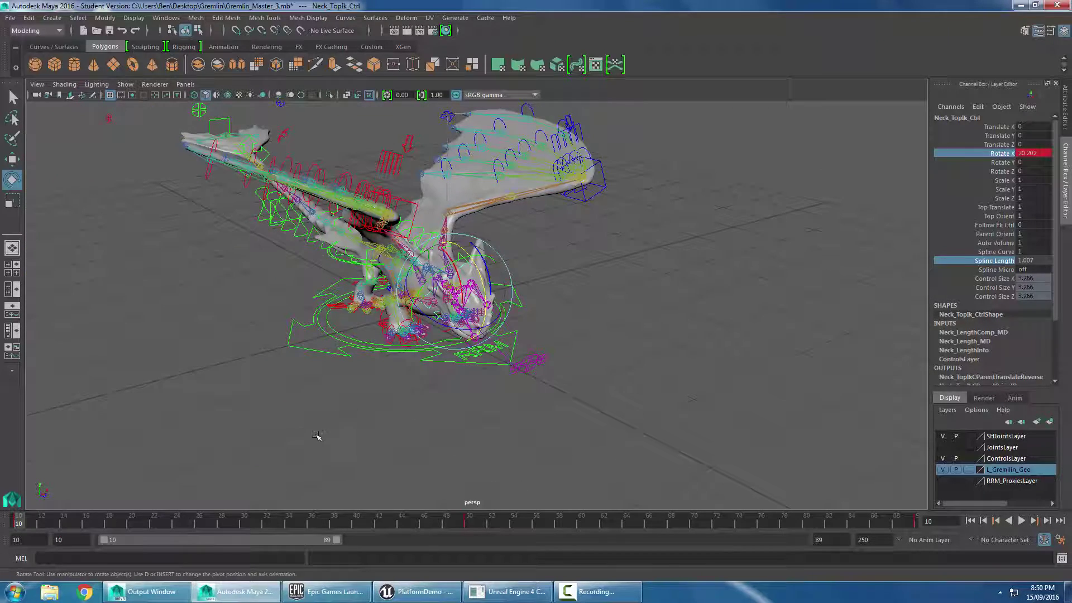
alt+drag(316, 436, 297, 441)
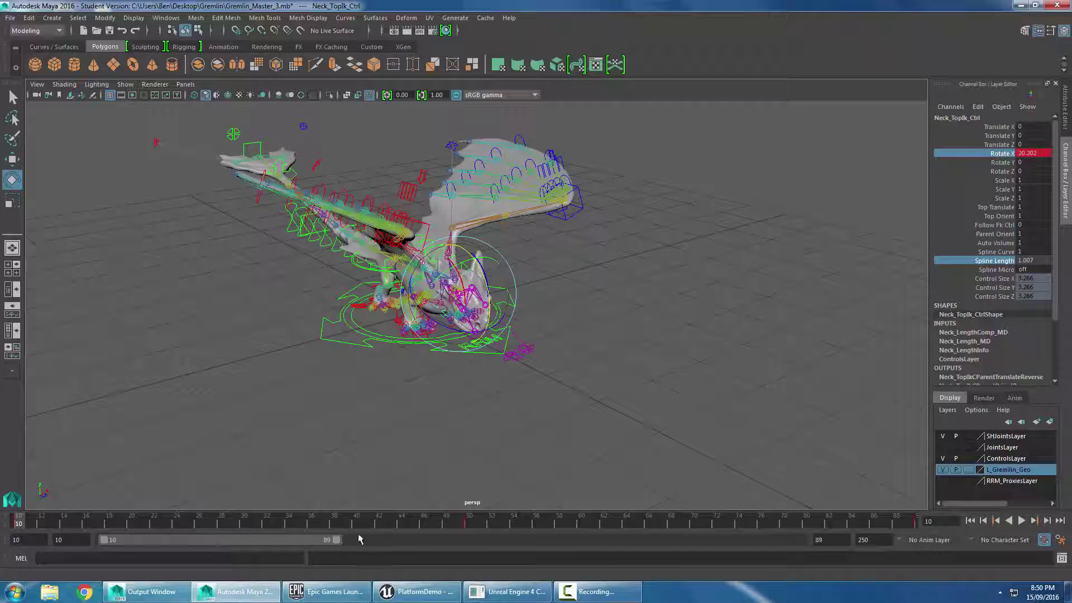
alt+drag(540, 315, 641, 348)
click(642, 348)
alt+drag(565, 378, 619, 356)
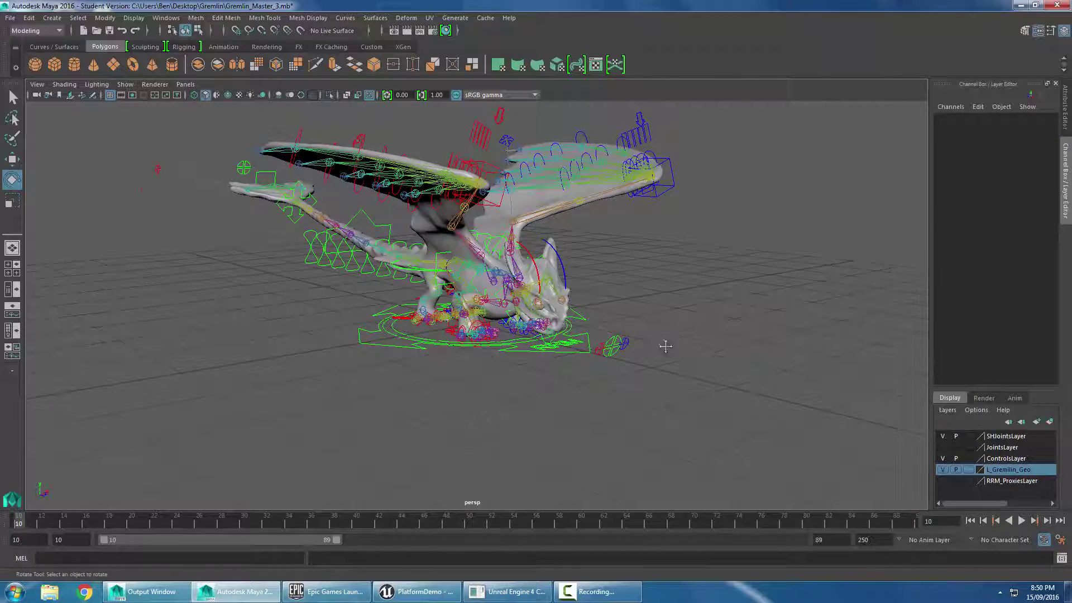
alt+middle_drag(665, 345, 644, 373)
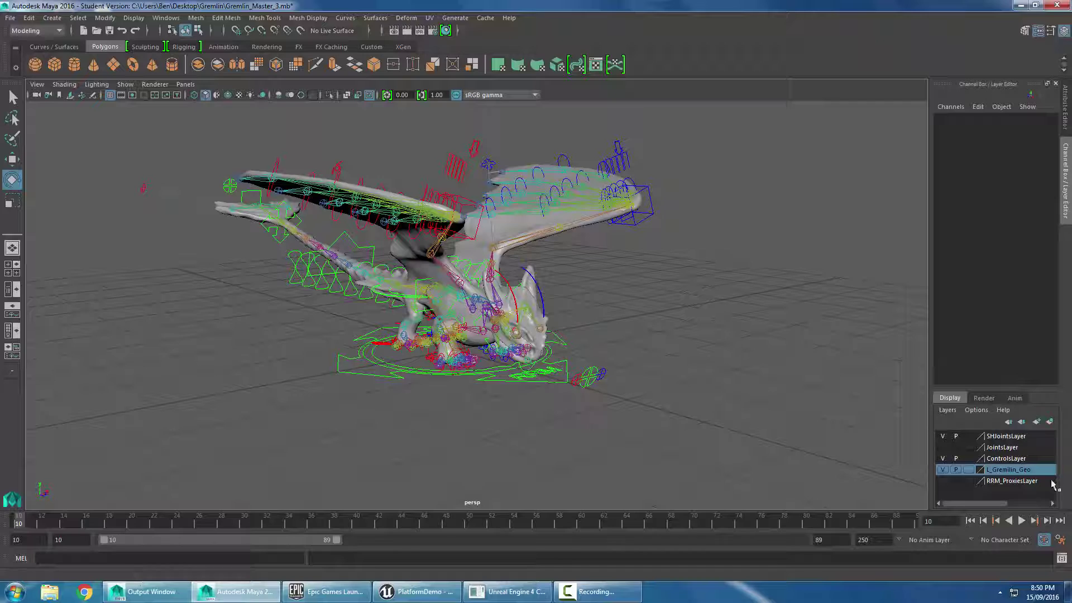
click(1021, 520)
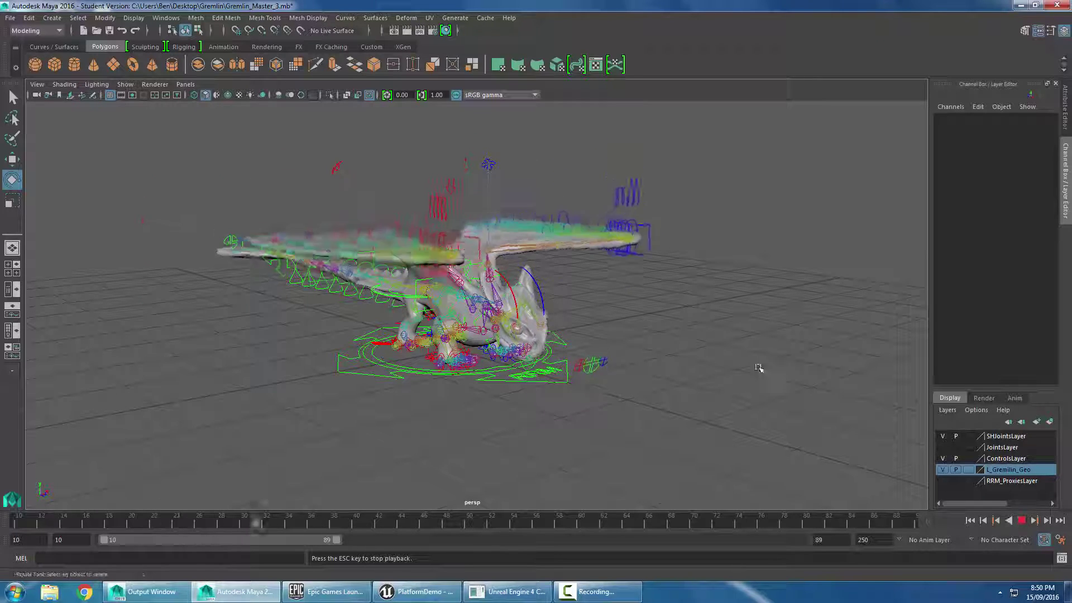
alt+drag(714, 330, 681, 352)
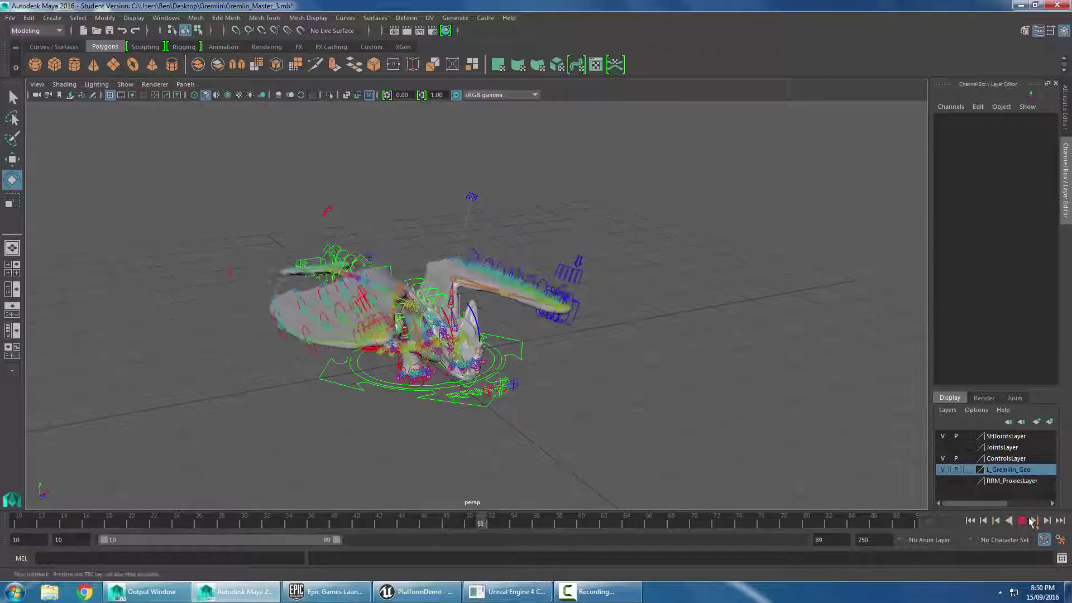
click(1030, 520)
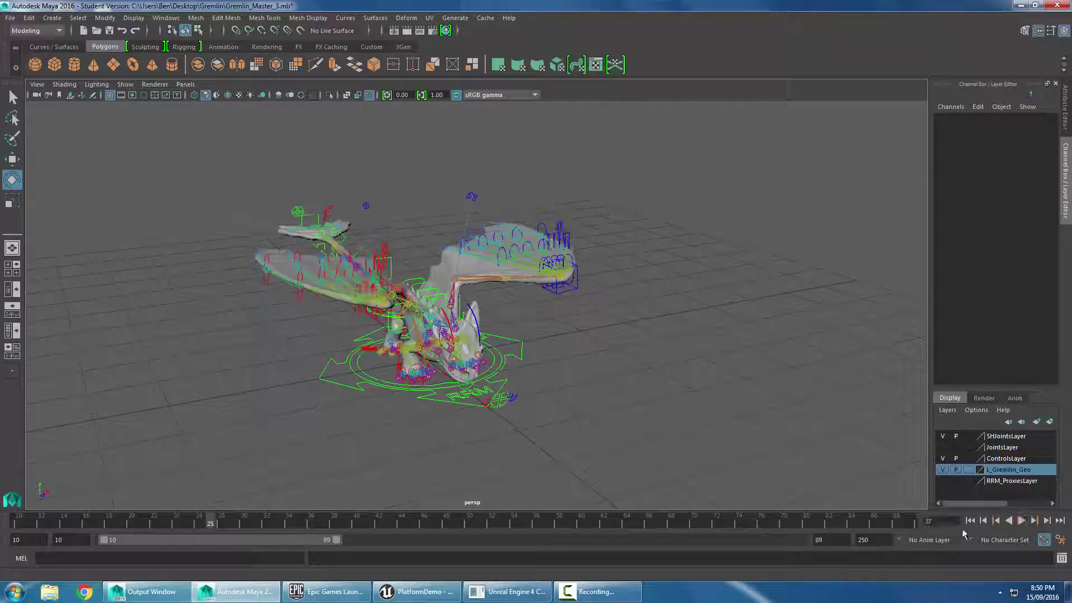
click(970, 520)
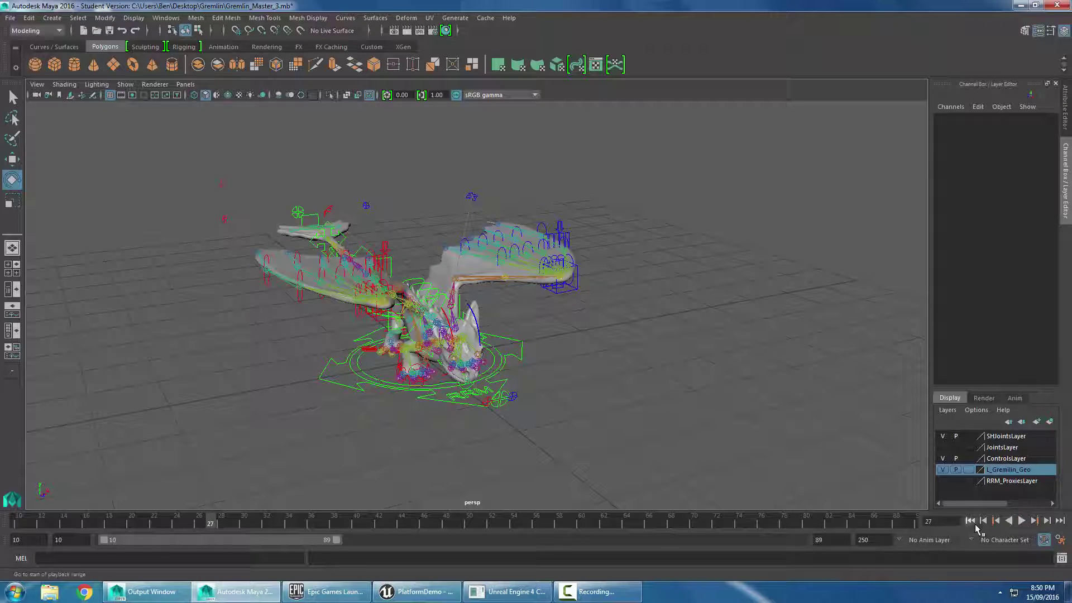
Set up an FBX export of the whole scene with Animation off, named GremlinAll in the desktop's Gremlin folder
click(10, 18)
mouse_move(75, 188)
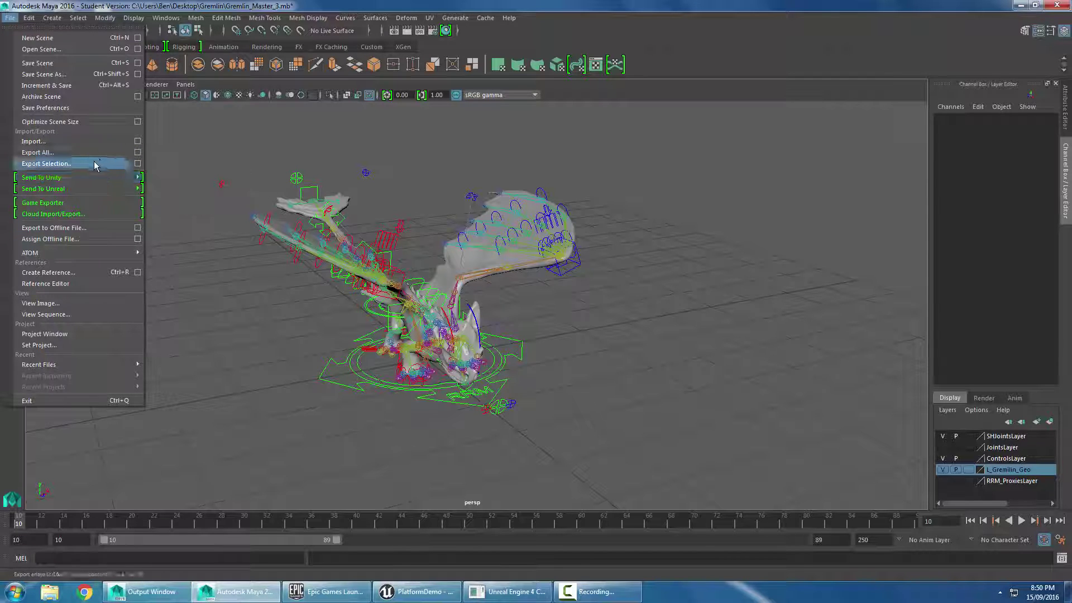
click(44, 152)
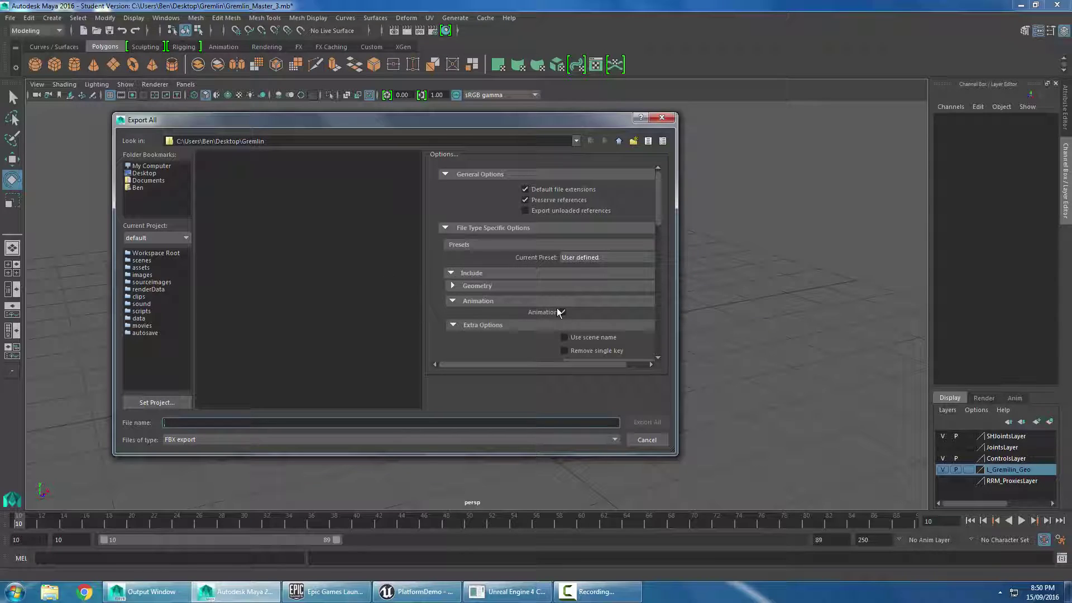
click(561, 312)
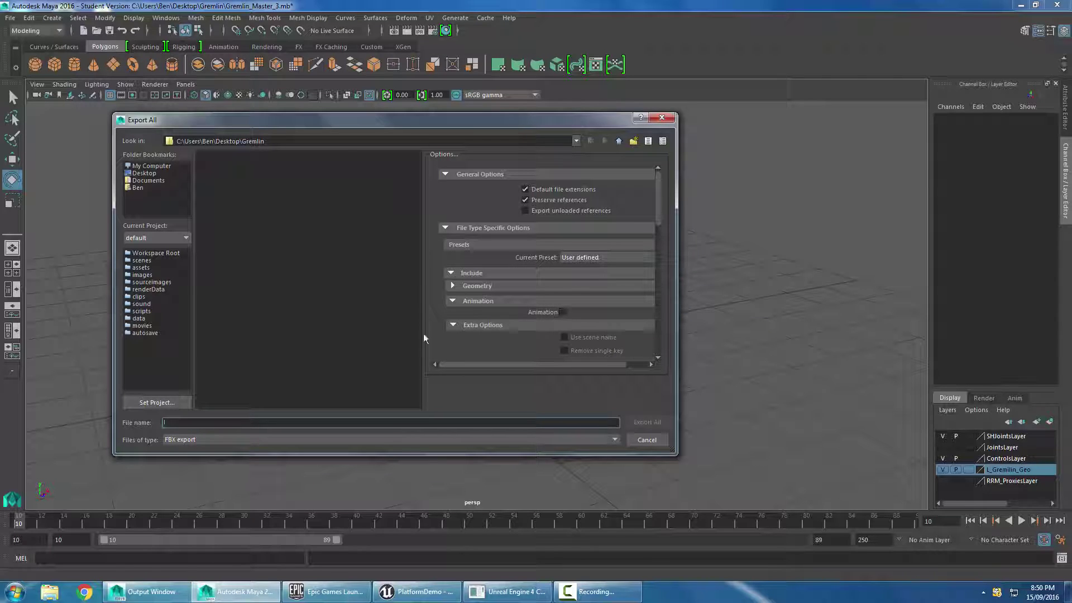
click(143, 173)
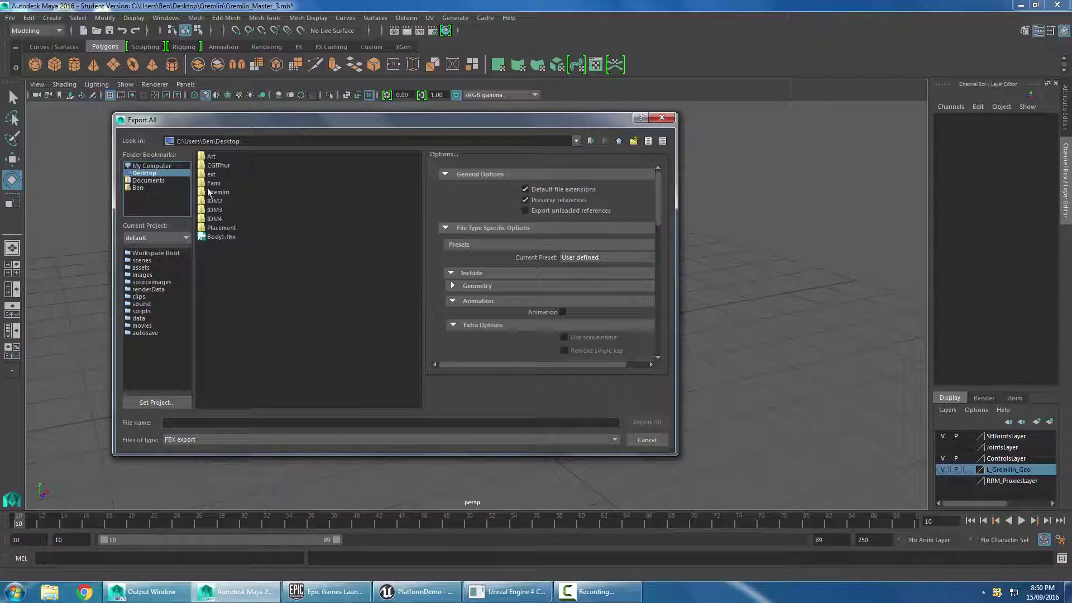
double_click(217, 192)
click(181, 422)
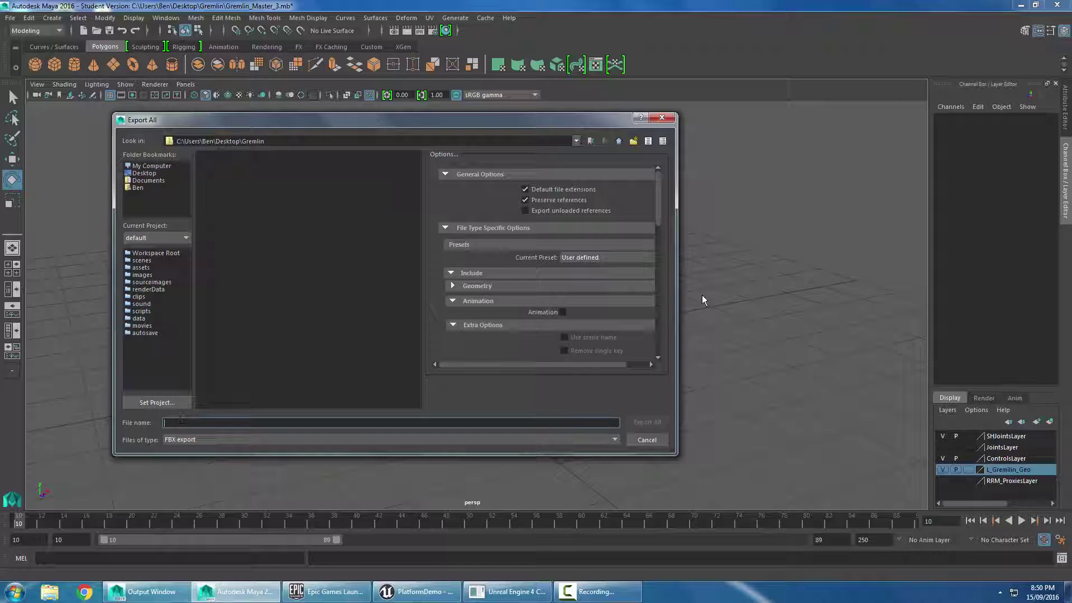
text(GremlinAll)
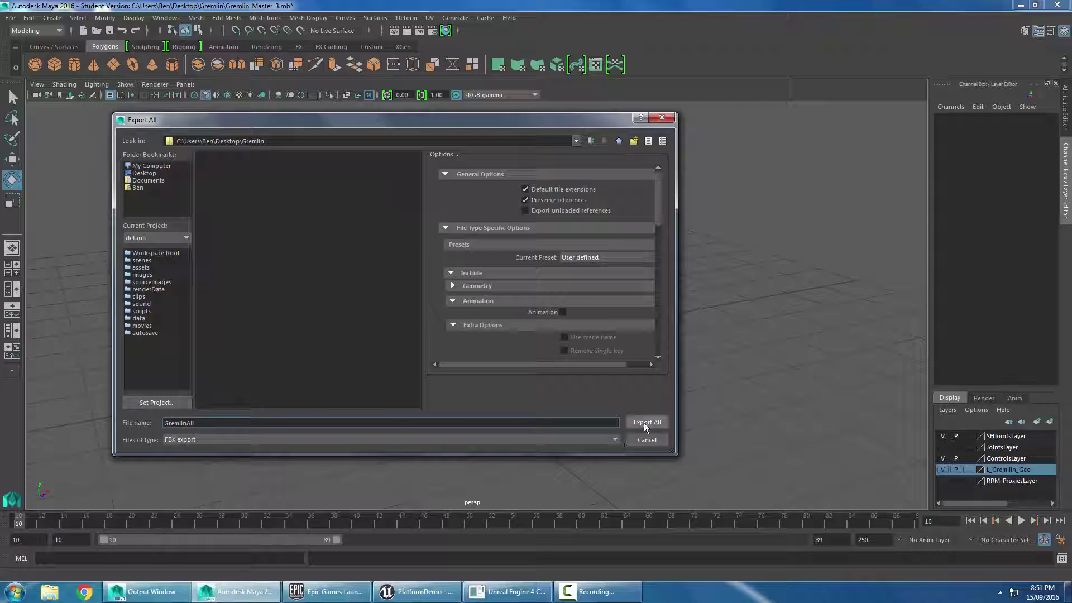
Review the geometry and animation export options, export the whole scene as GremlinAll.fbx, and dismiss the export report
scroll(597, 290, down, 10)
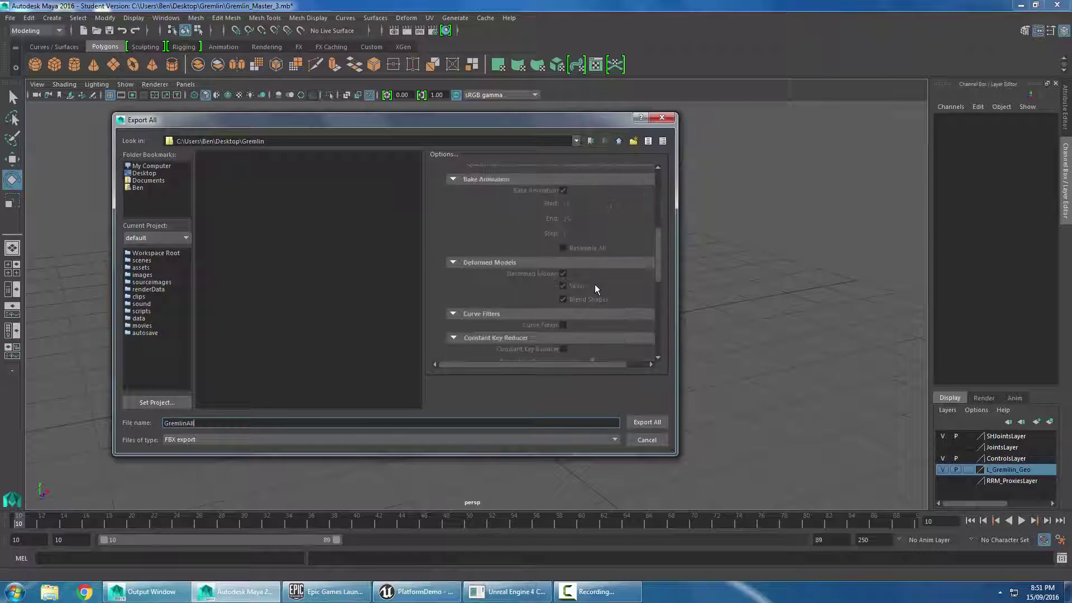
scroll(598, 279, up, 10)
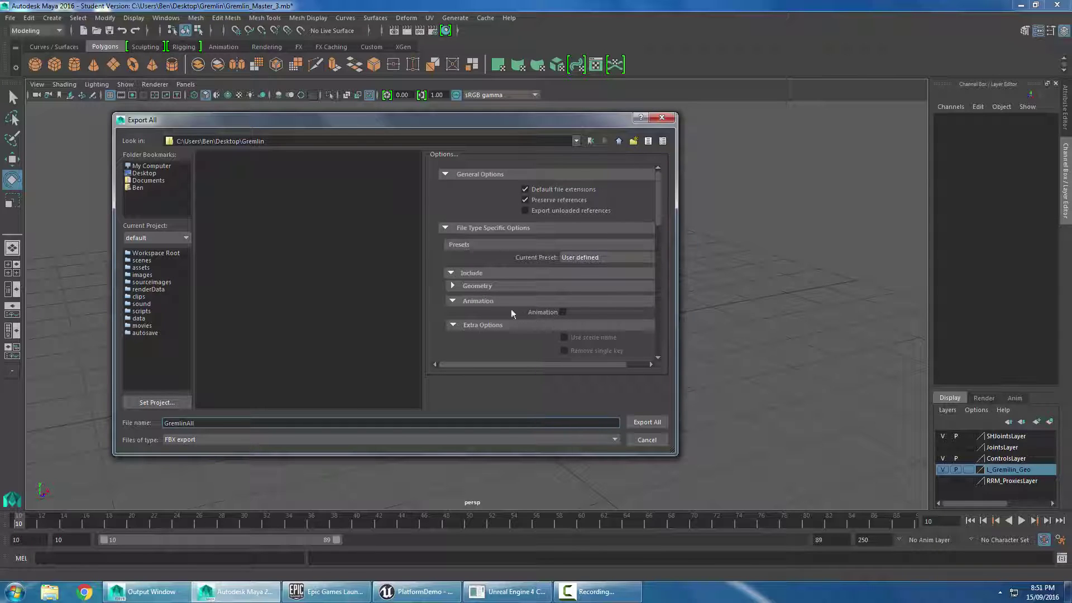
click(477, 286)
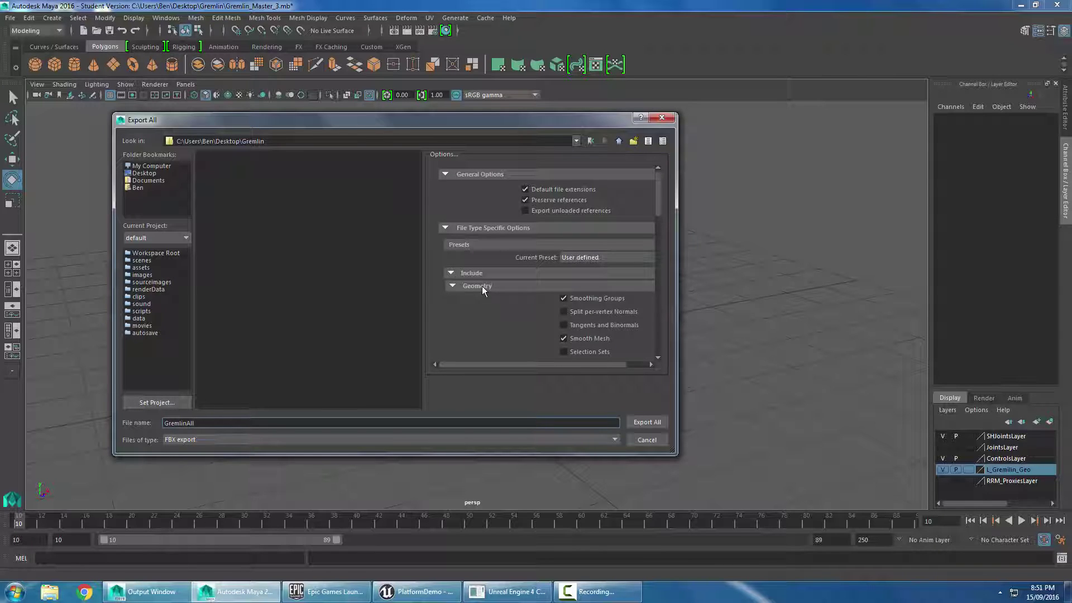
click(649, 423)
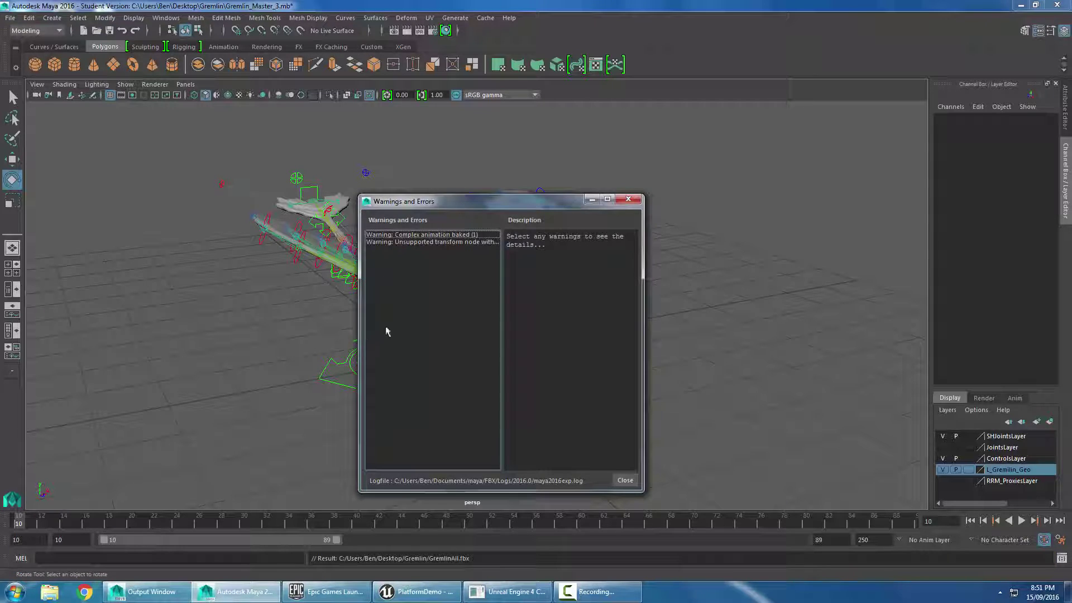
click(624, 480)
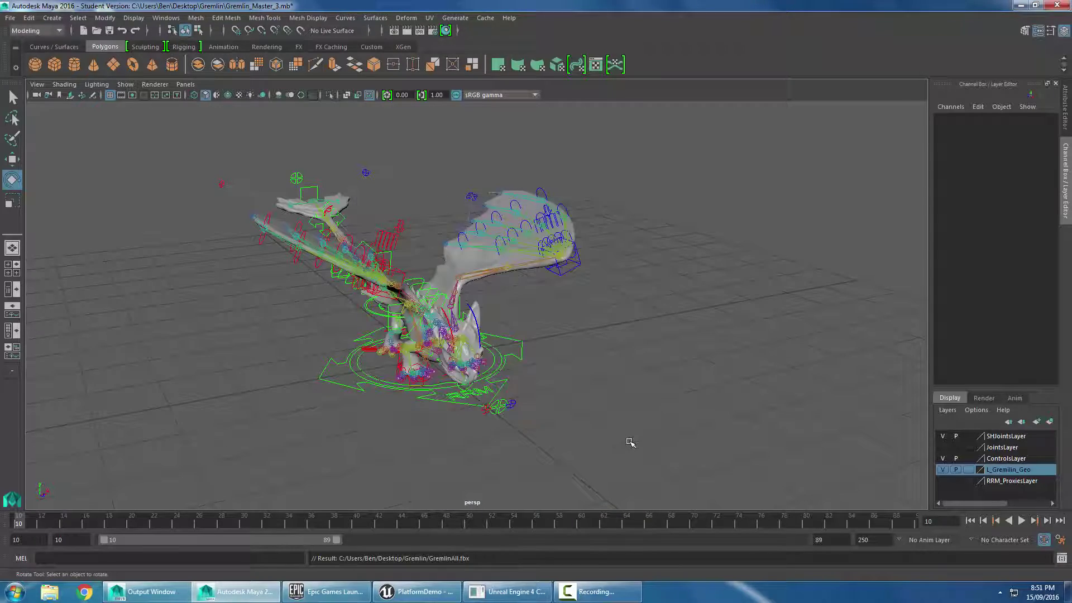
Select the dragon skeleton's root joint, ROOTSHJnt, so its whole joint hierarchy is highlighted
scroll(510, 407, up, 3)
alt+drag(461, 385, 525, 395)
scroll(532, 398, up, 4)
alt+drag(484, 282, 545, 265)
click(538, 273)
scroll(497, 317, down, 5)
alt+drag(483, 336, 430, 351)
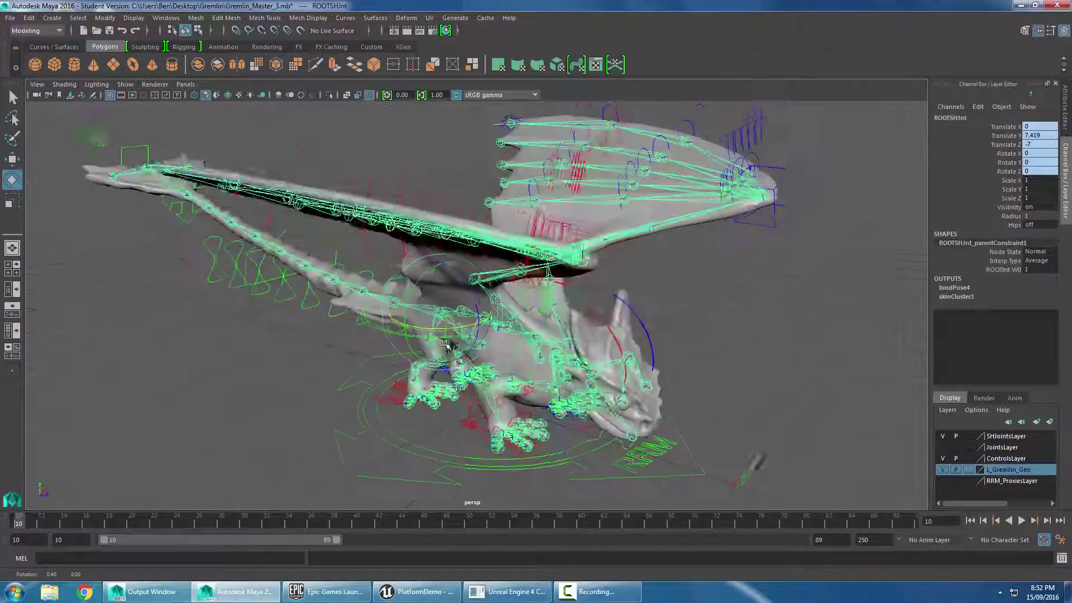
scroll(430, 350, down, 2)
Export the selected skeleton as the FBX GremlinFly with Animation enabled and baked over frames 10 to 89, and dismiss the export report
click(12, 16)
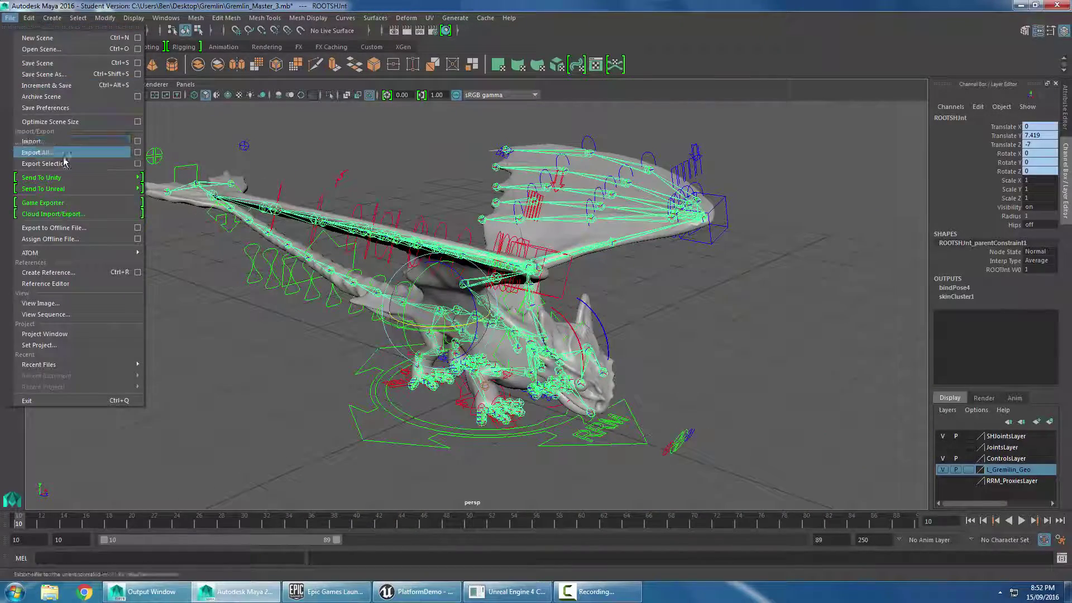
click(107, 166)
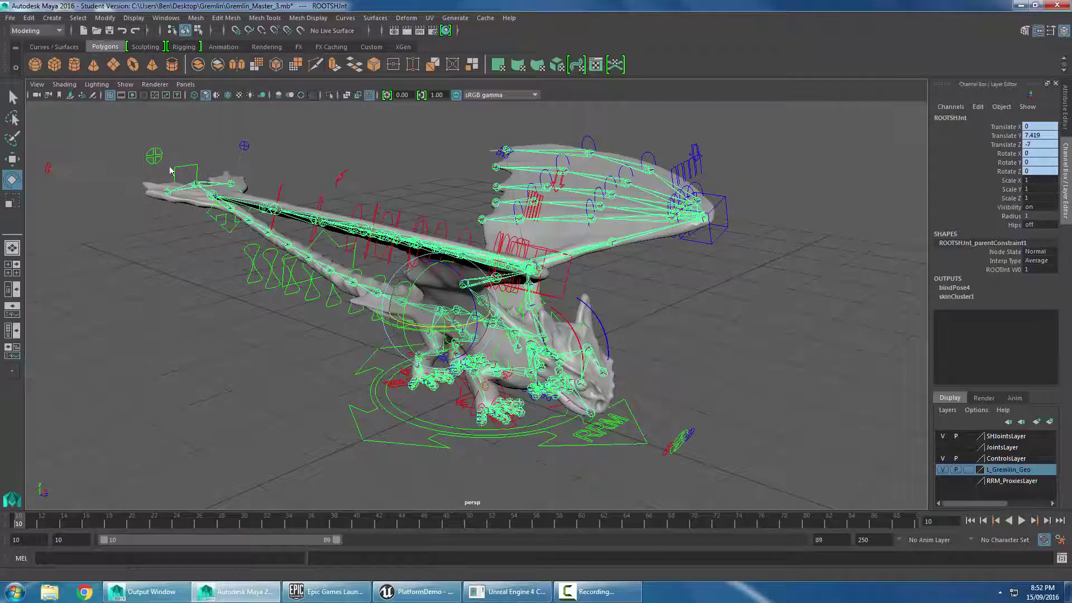
scroll(556, 316, down, 8)
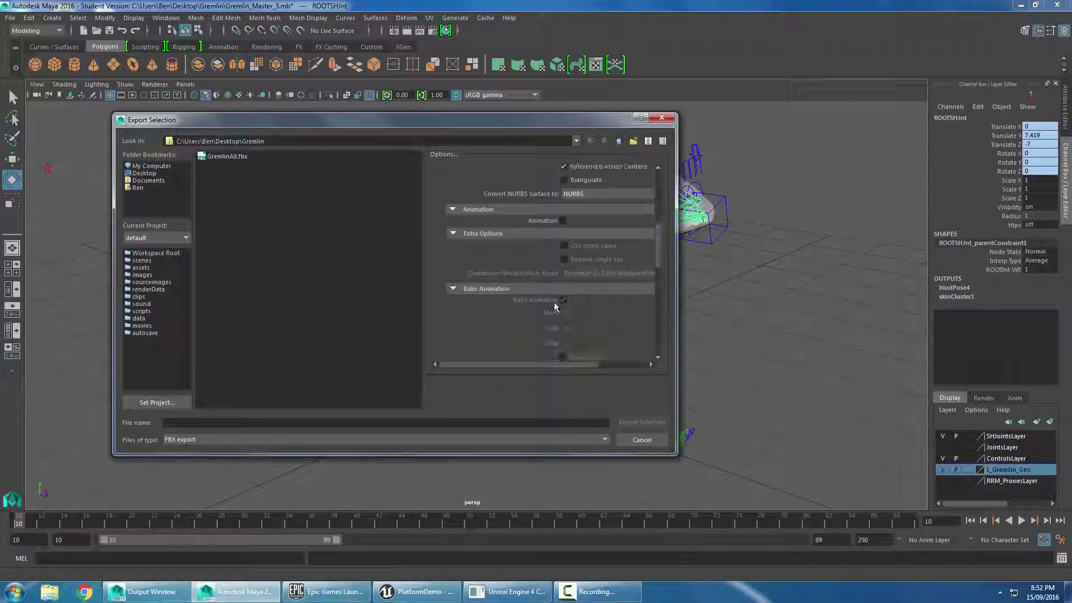
scroll(581, 268, down, 1)
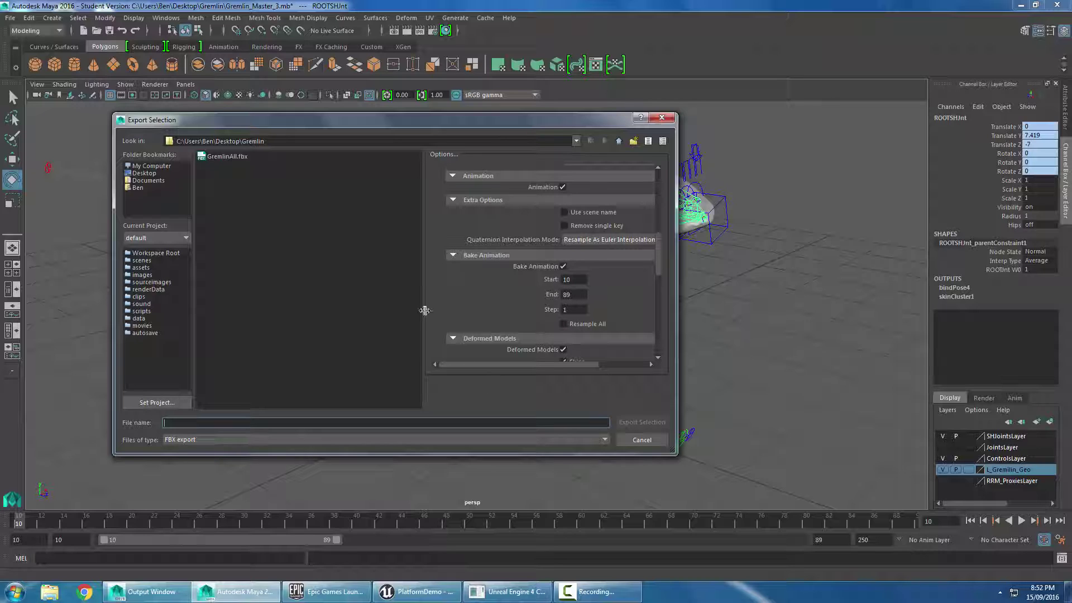
text(GremlinFly)
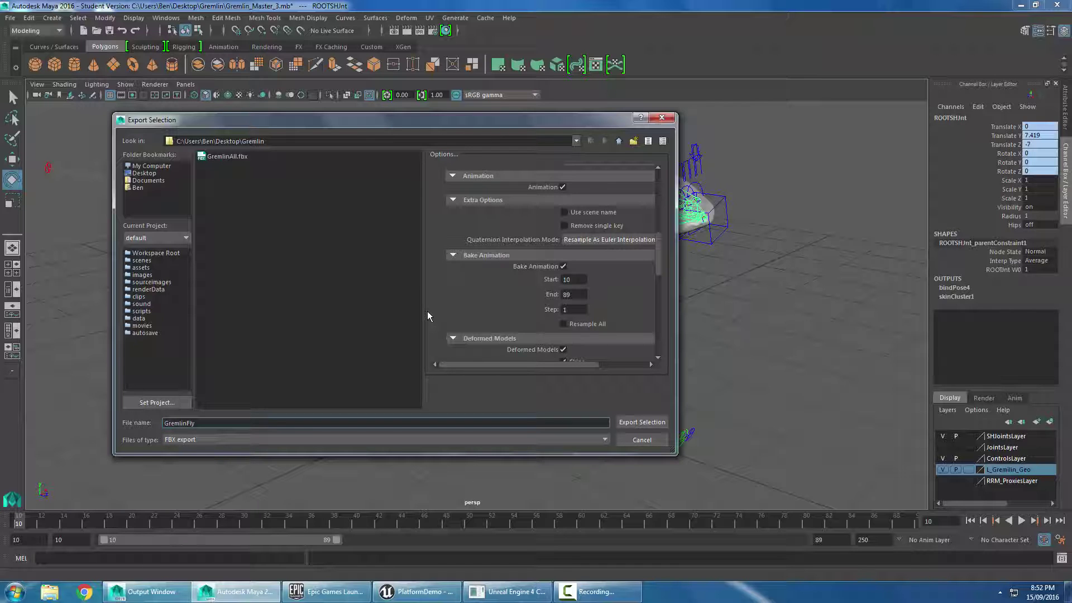
key(Return)
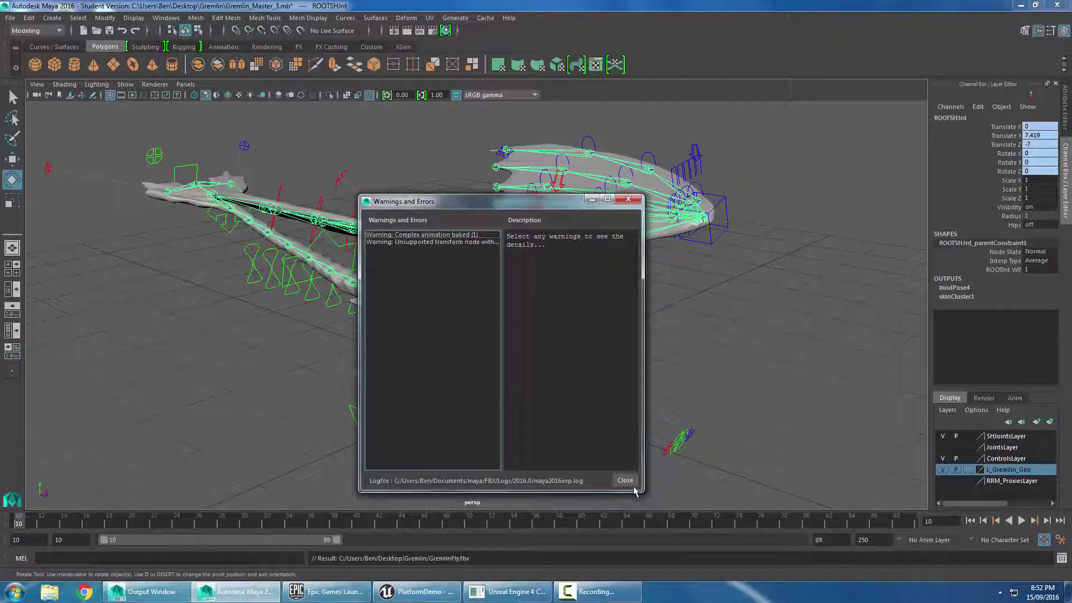
click(626, 482)
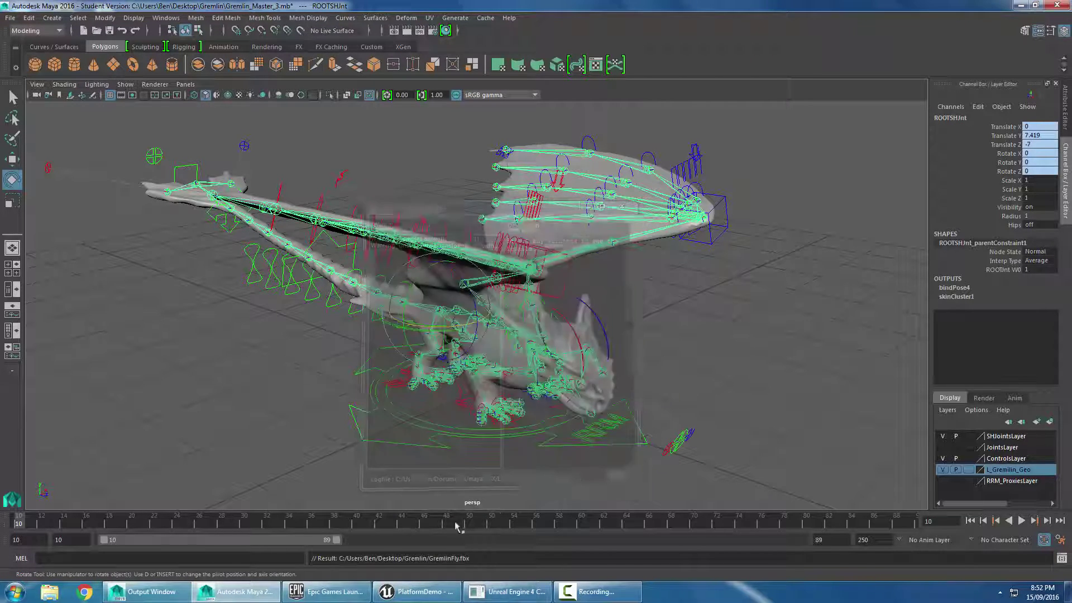
Switch to the PlatformDemo project in Unreal Engine and choose GremlinAll.fbx from the Gremlin folder for import into ThirdPersonBP
click(420, 597)
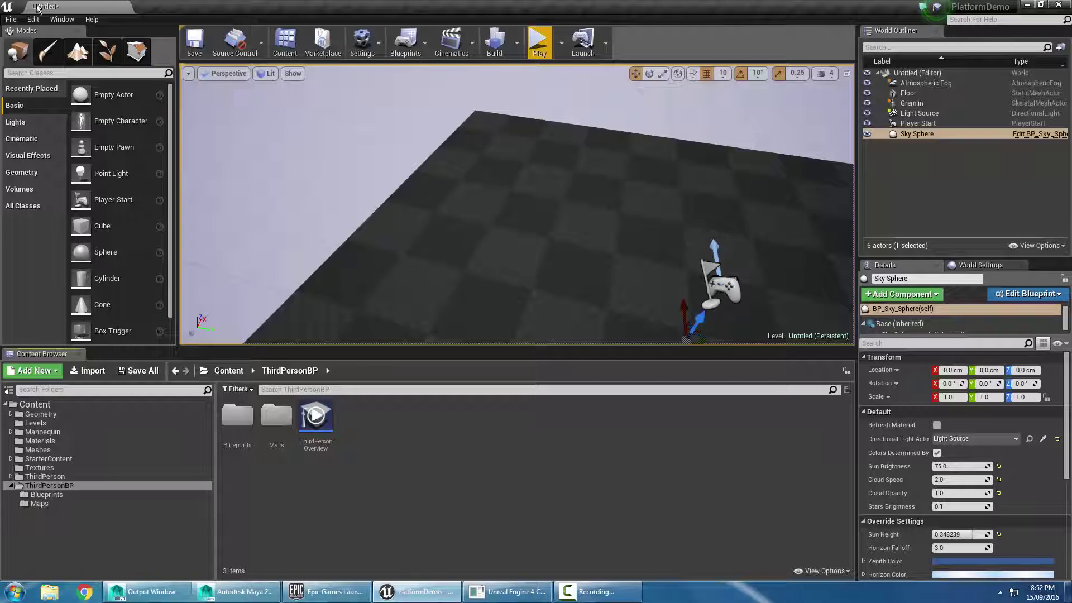
click(79, 373)
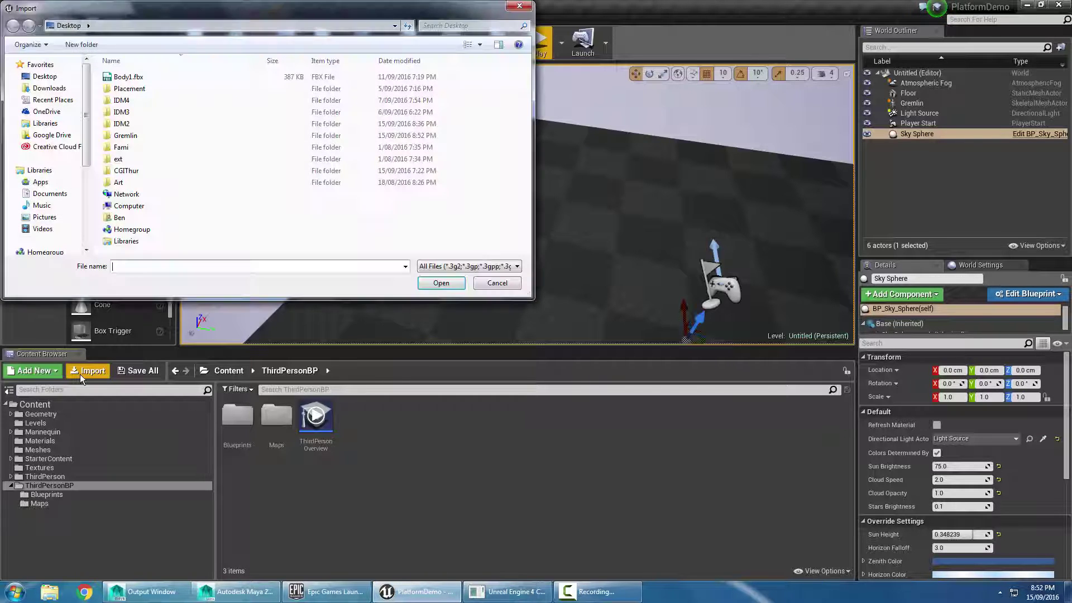
double_click(120, 137)
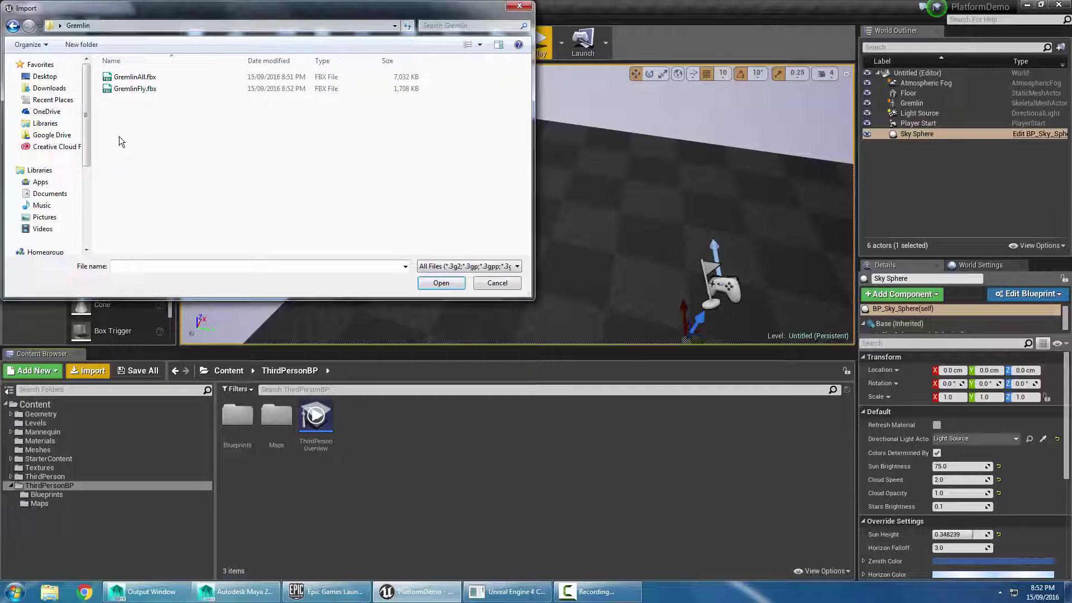
click(135, 78)
click(439, 284)
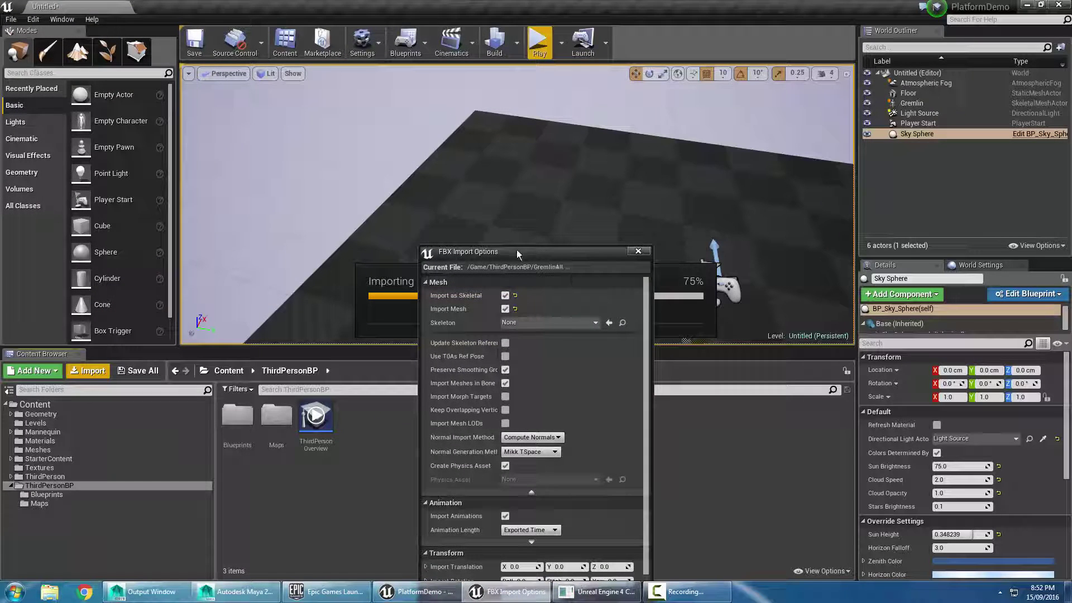
Import GremlinAll as a skeletal mesh with no existing skeleton and the remaining default FBX options, and close the message log
click(474, 249)
click(473, 247)
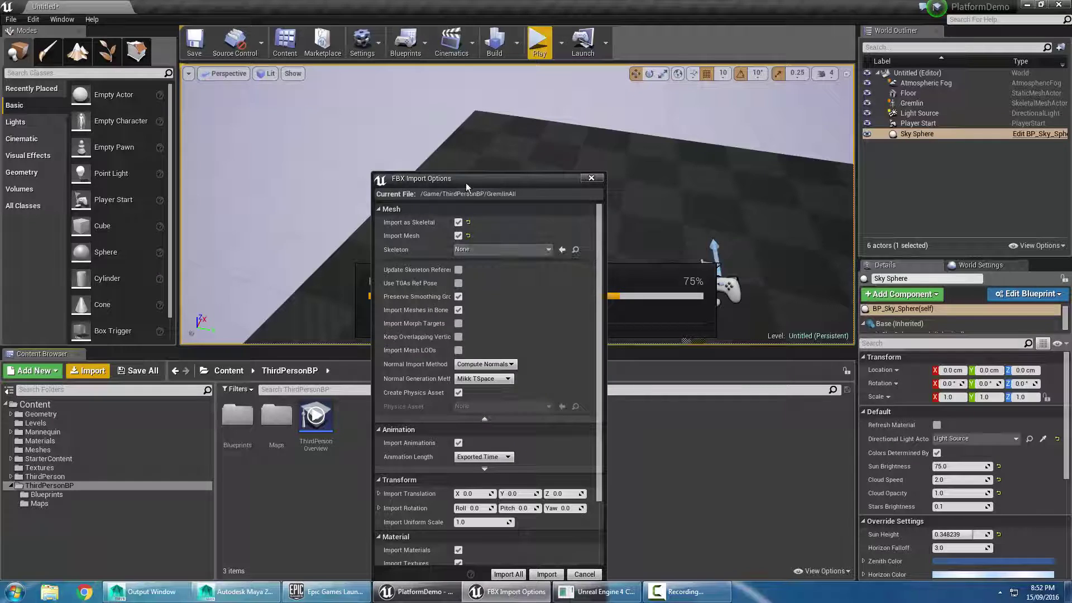
drag(466, 182, 455, 150)
scroll(521, 484, down, 3)
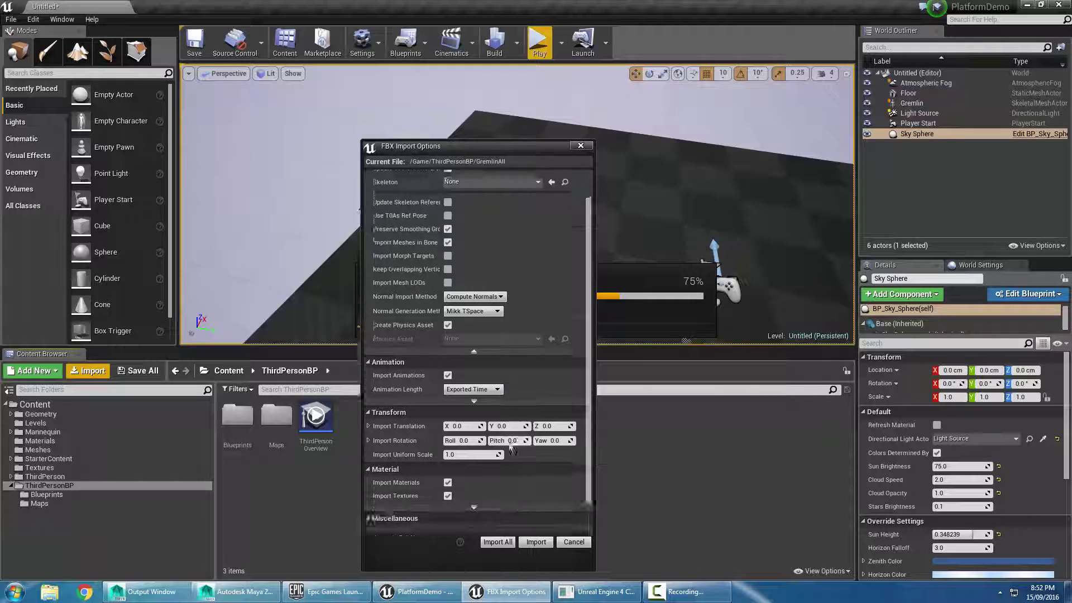
click(527, 542)
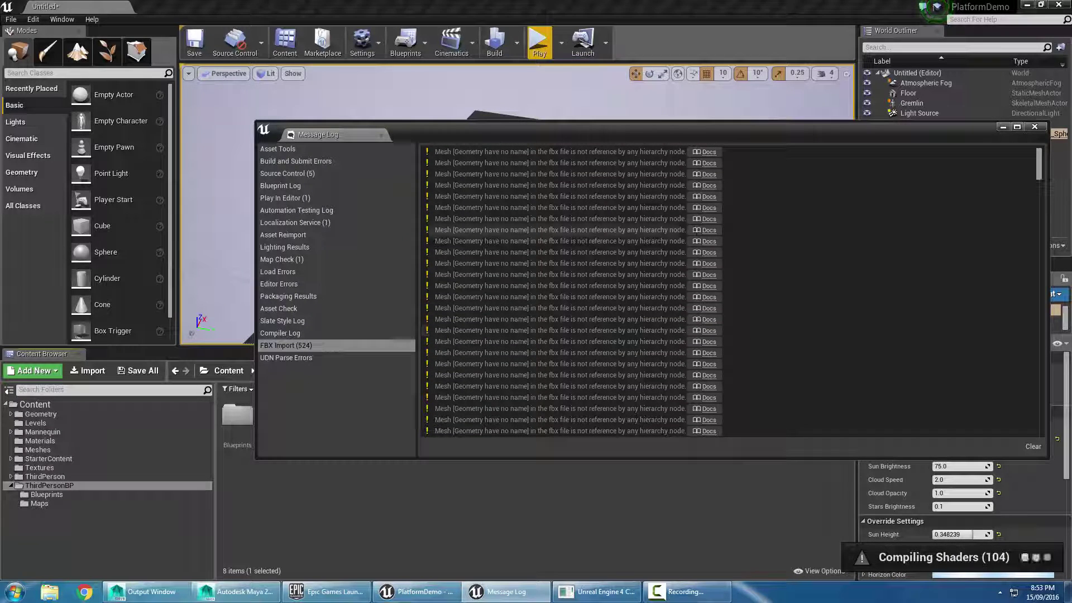
click(1034, 128)
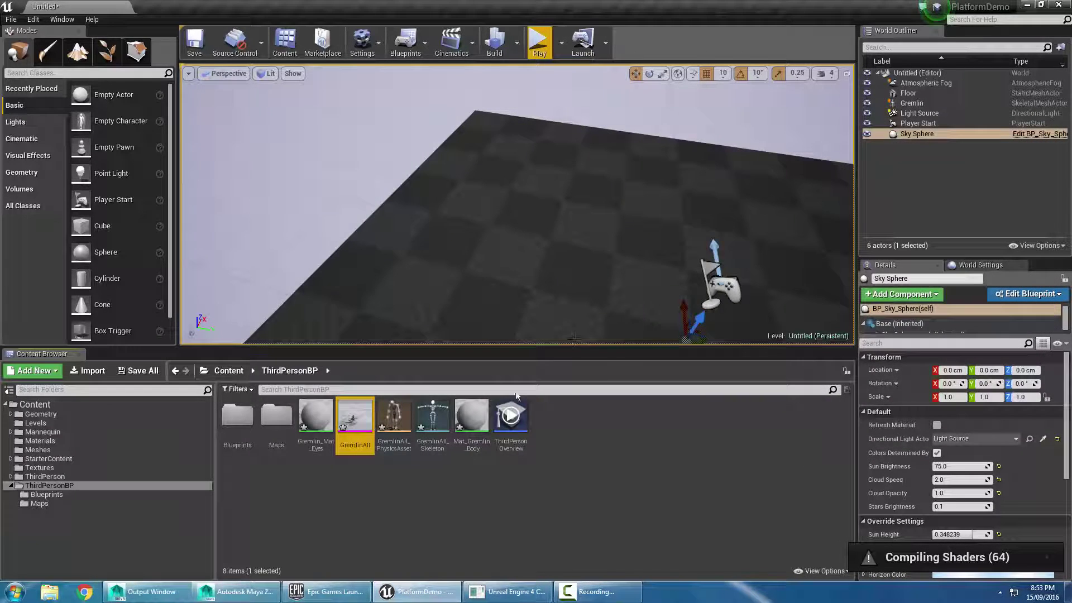
Import the GremlinFly FBX animation into ThirdPersonBP using GremlinAll_Skeleton and the remaining default options, and close the message log
click(370, 514)
click(101, 371)
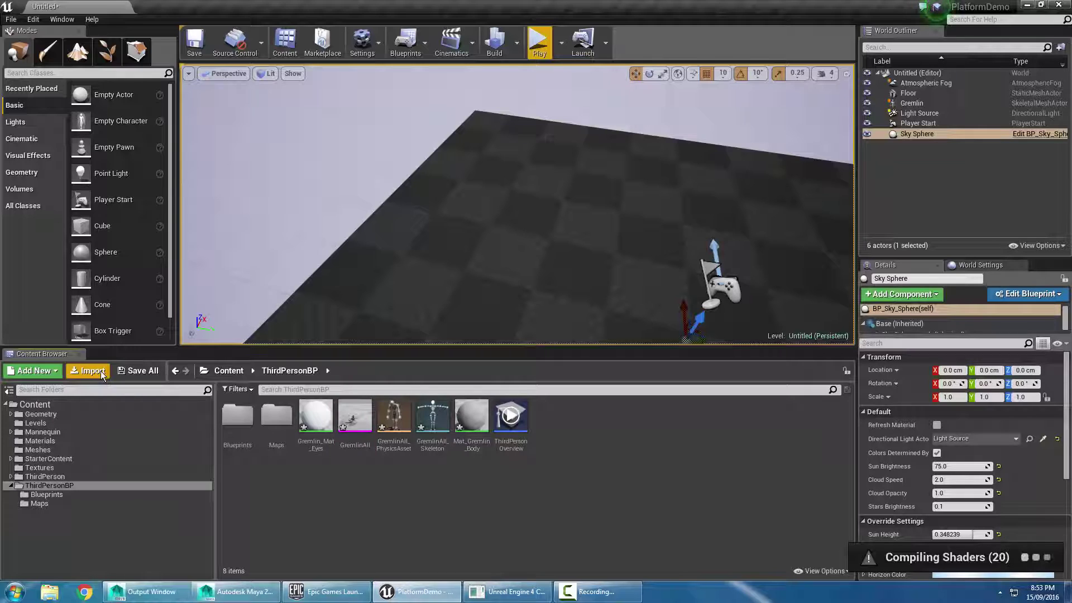
double_click(137, 90)
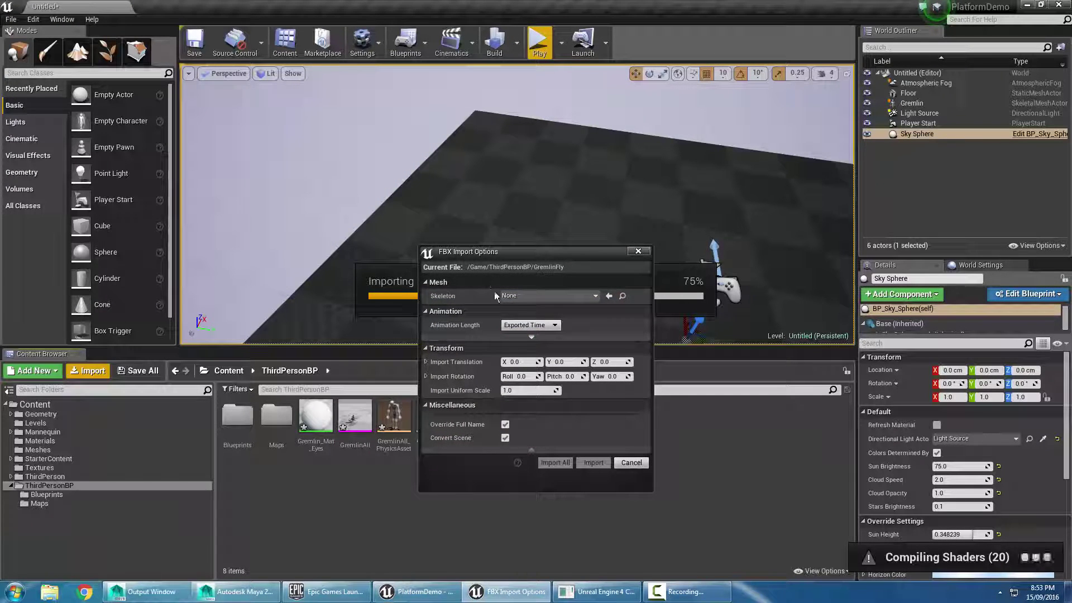
click(520, 297)
click(541, 385)
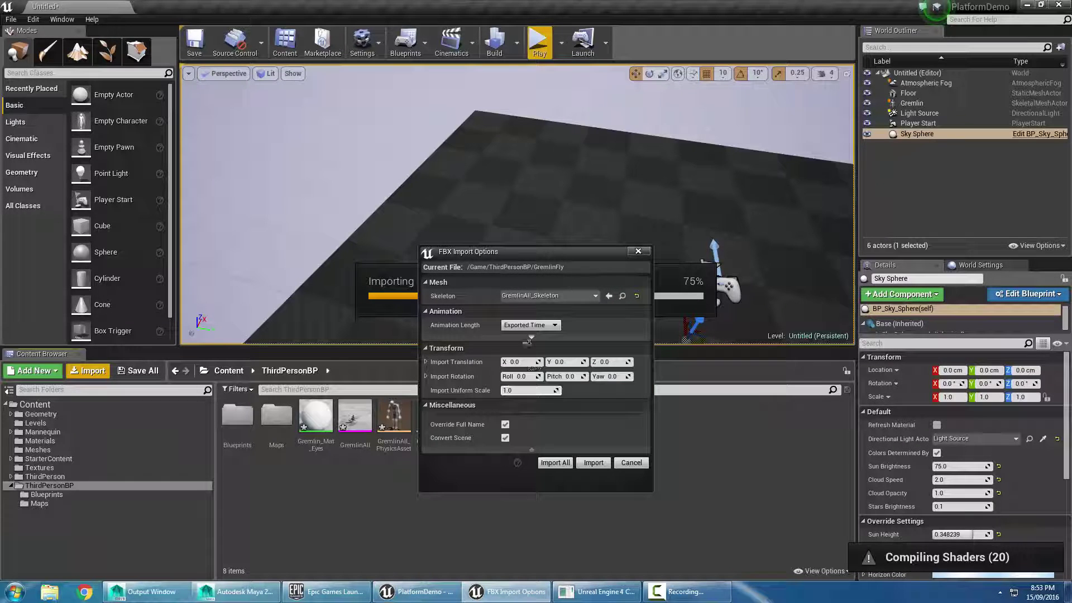
click(592, 463)
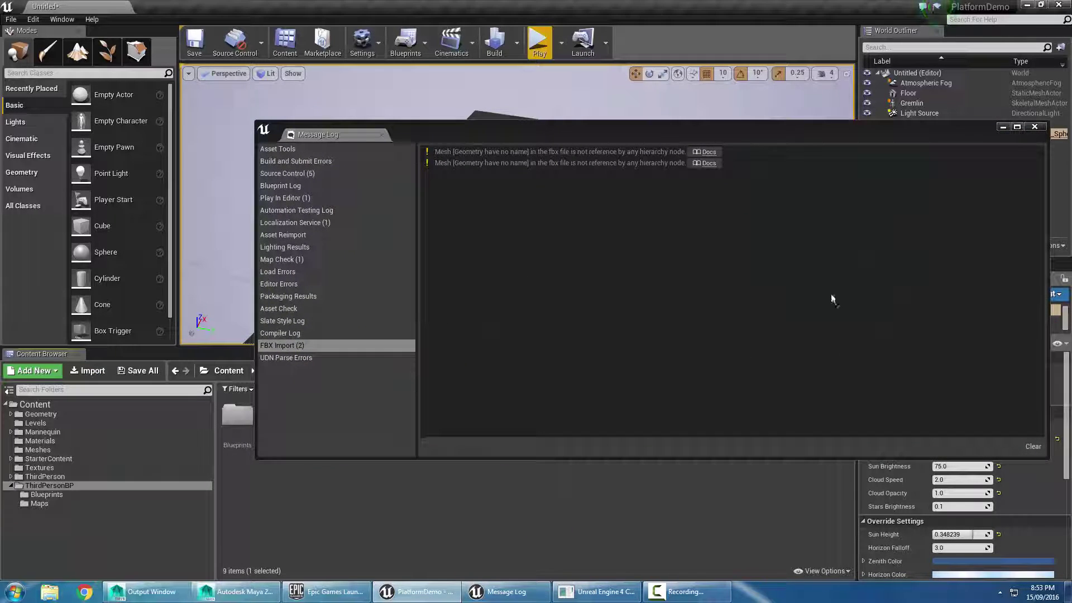
click(1034, 127)
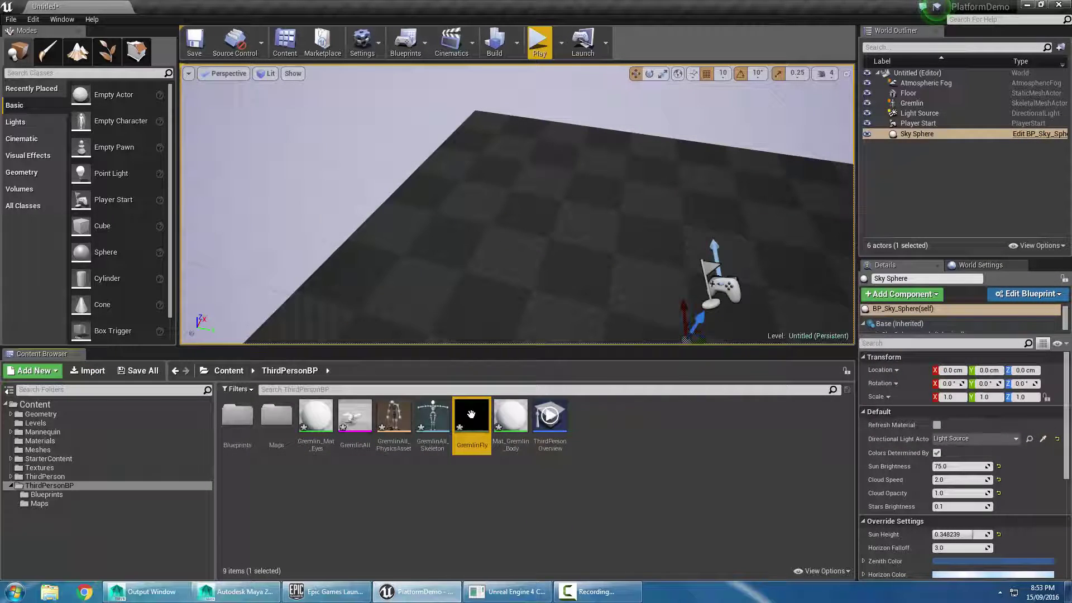
Open the GremlinFly animation asset, watch its looping preview in the animation editor, and close the editor
double_click(472, 414)
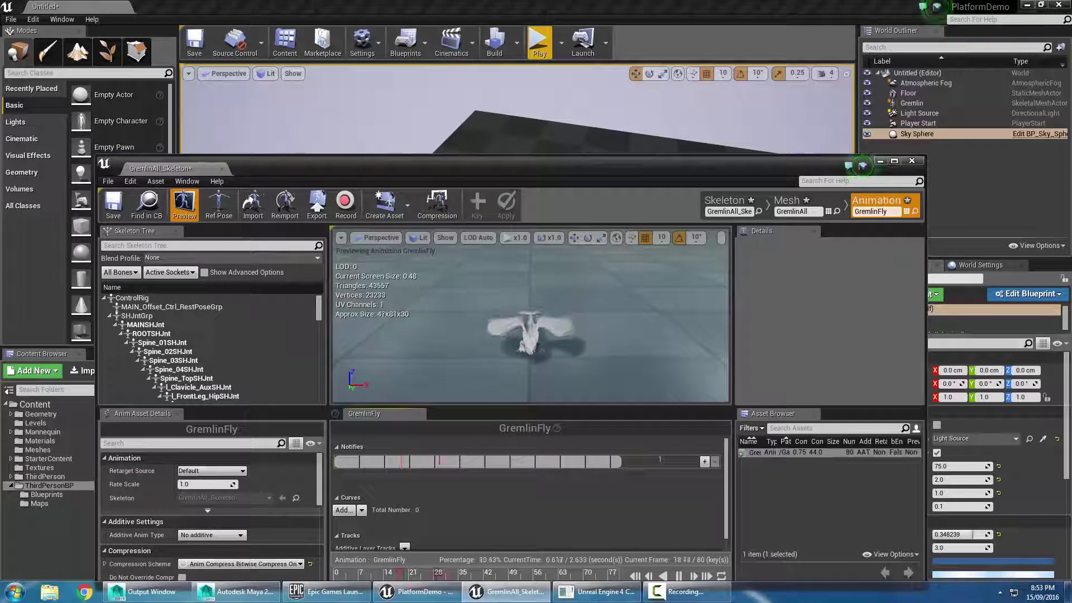
drag(421, 162, 393, 90)
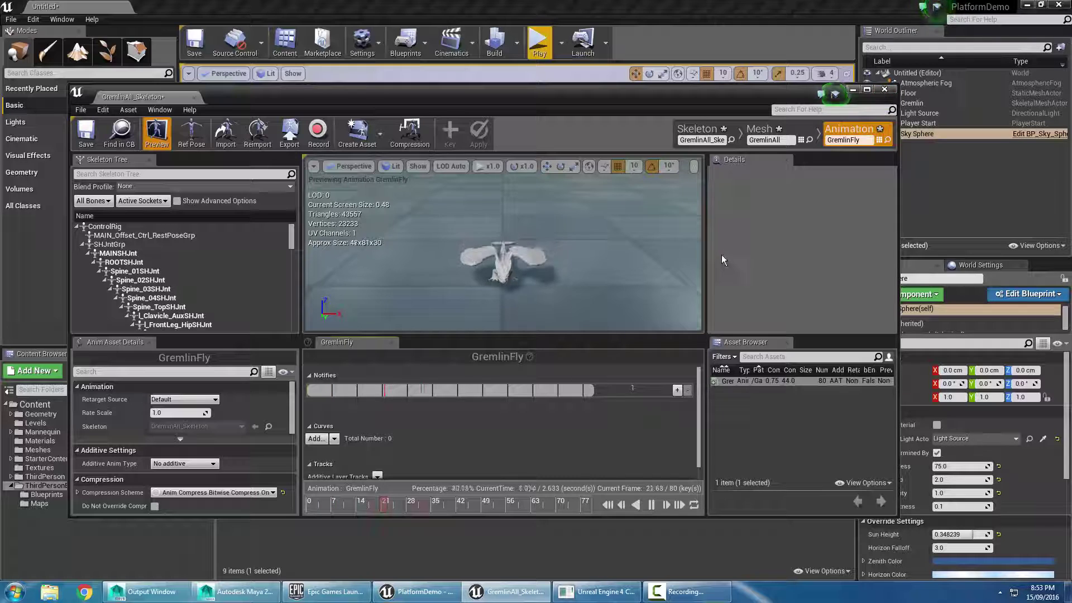
click(881, 91)
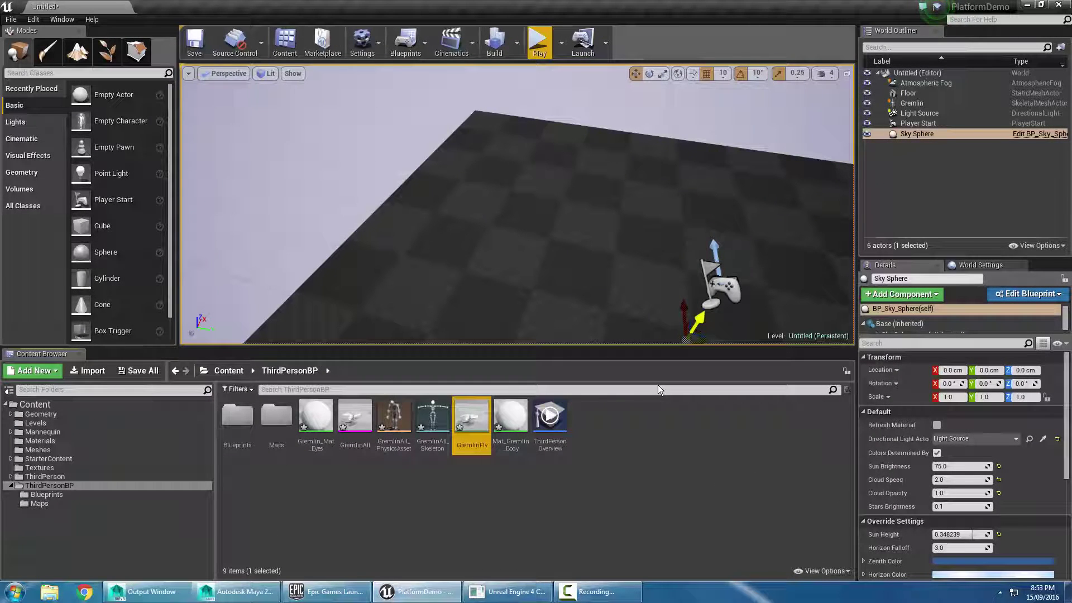